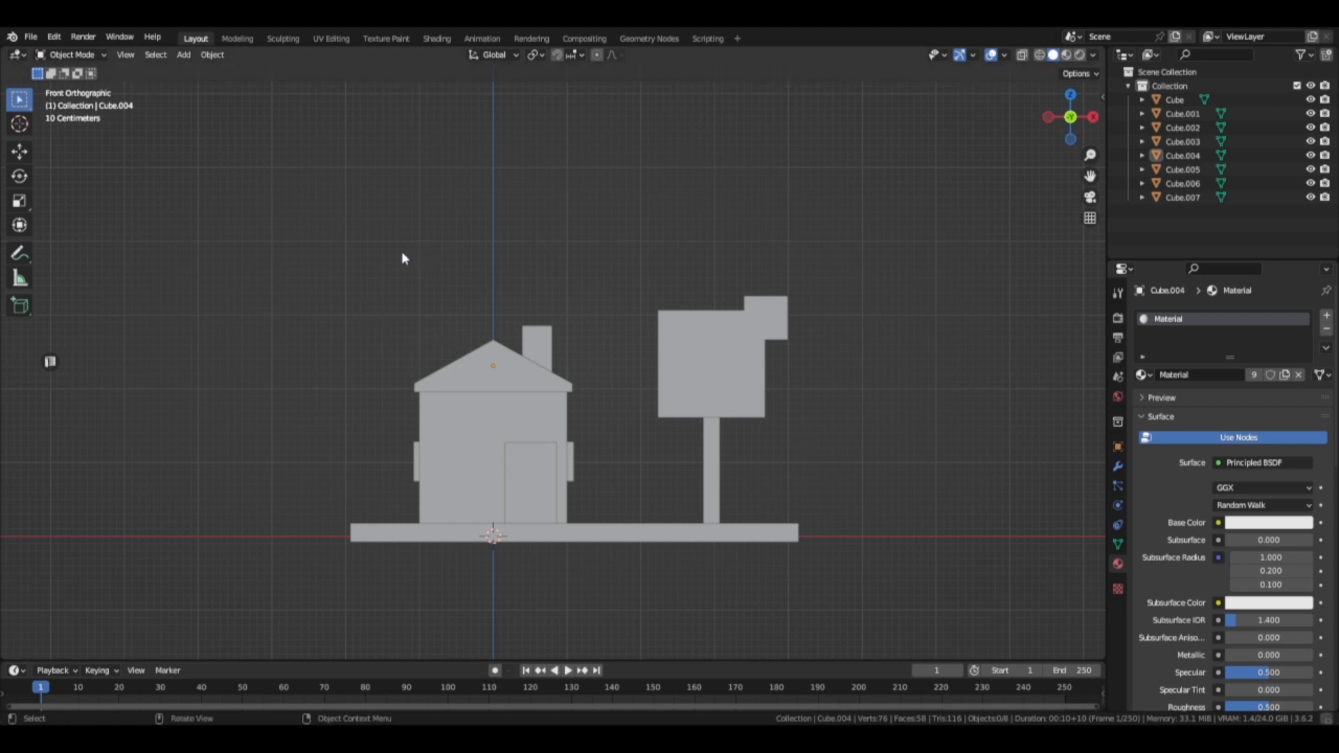
Step: Open the application preferences
middle_drag(661, 328, 248, 302)
middle_drag(356, 333, 555, 369)
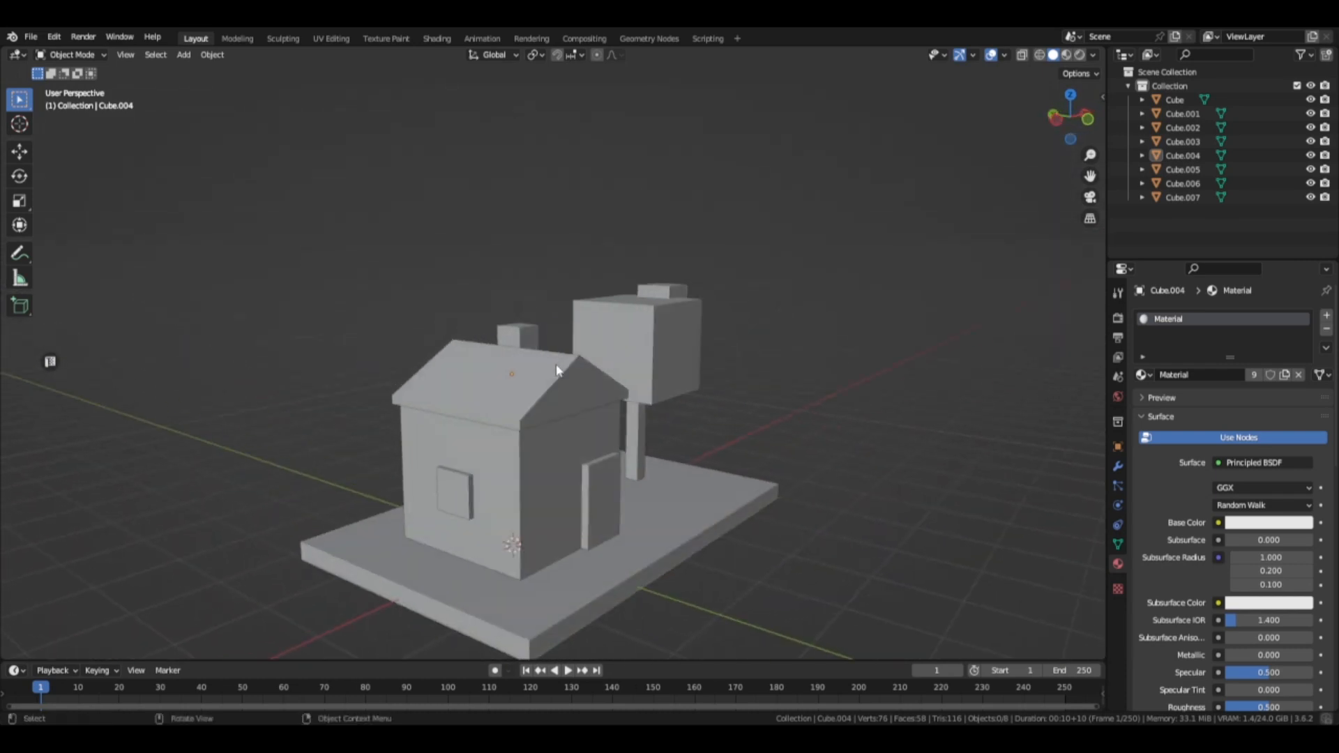
key(KP_1)
shift+middle_drag(551, 424, 558, 401)
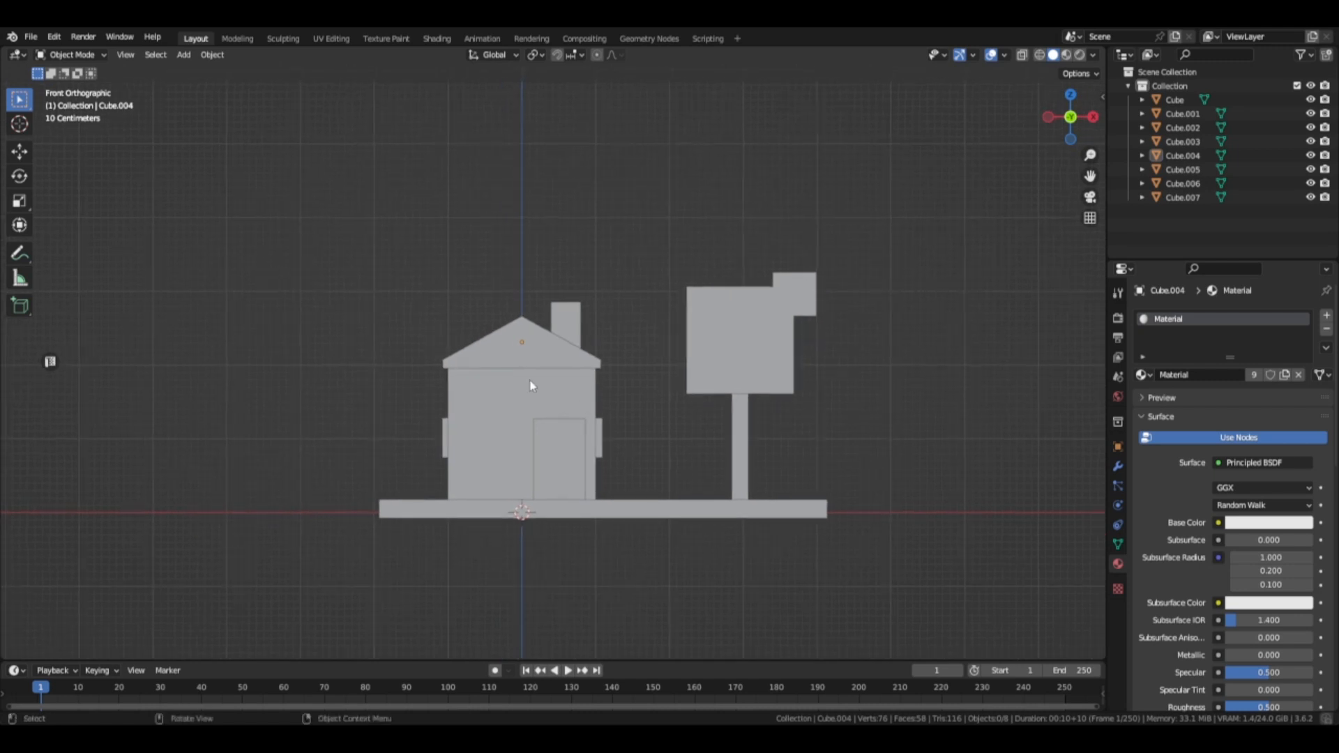
click(53, 36)
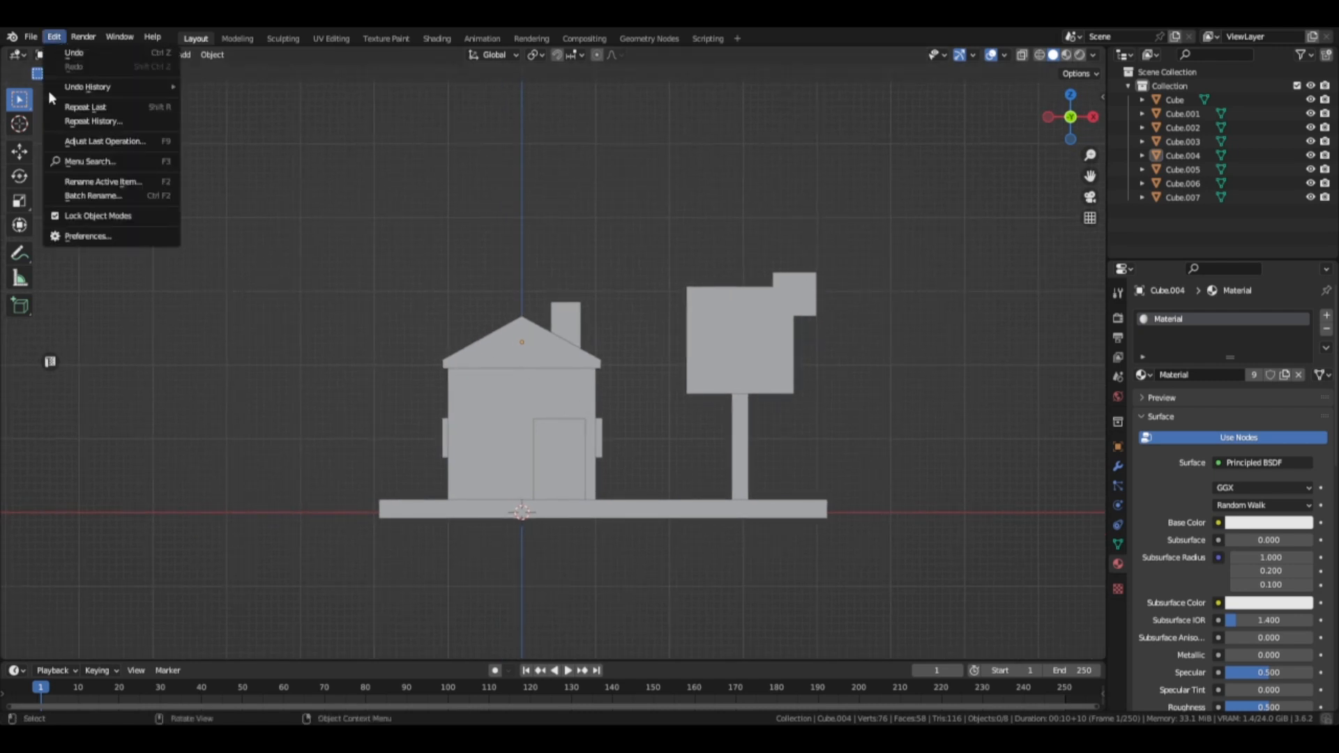
click(75, 237)
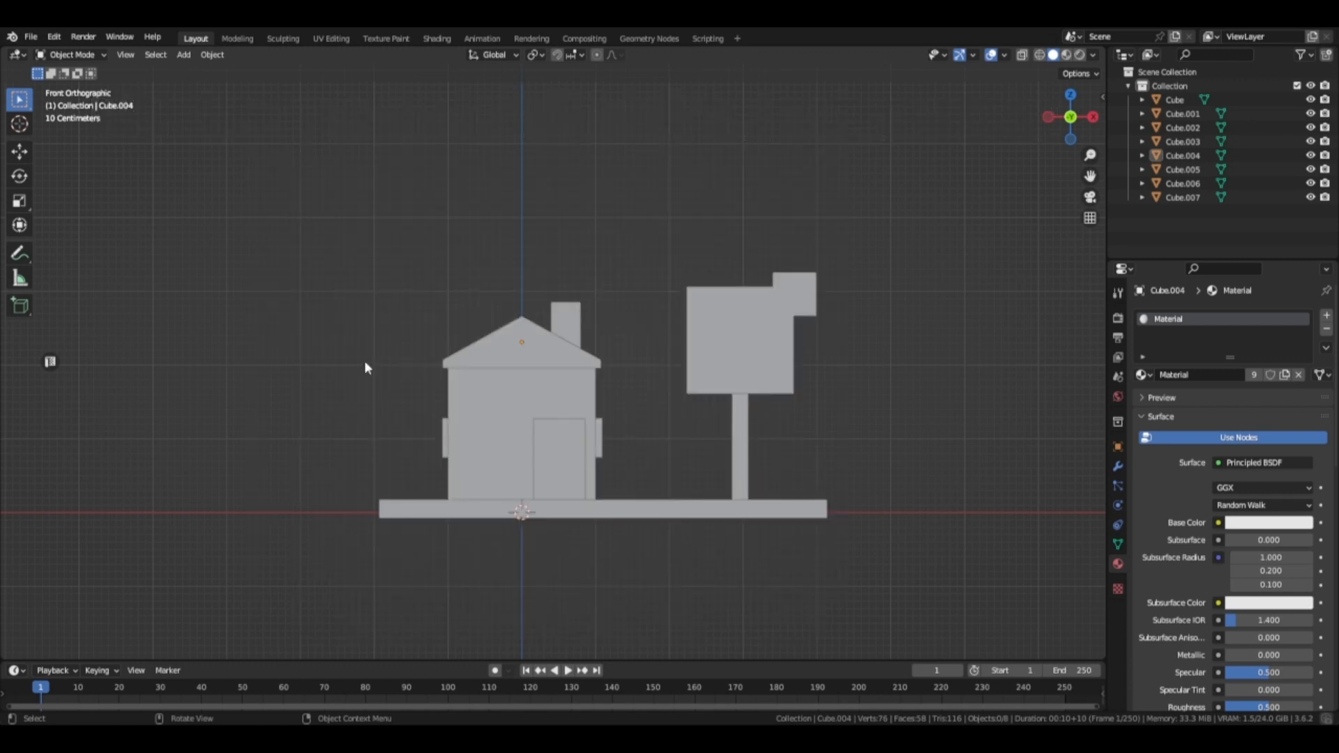
Step: Set up the UV Editing workspace with a wider 3D viewport and the Color Grid add-on's tools shown in the UV editor
shift+middle_drag(849, 396, 776, 419)
scroll(773, 420, up, 1)
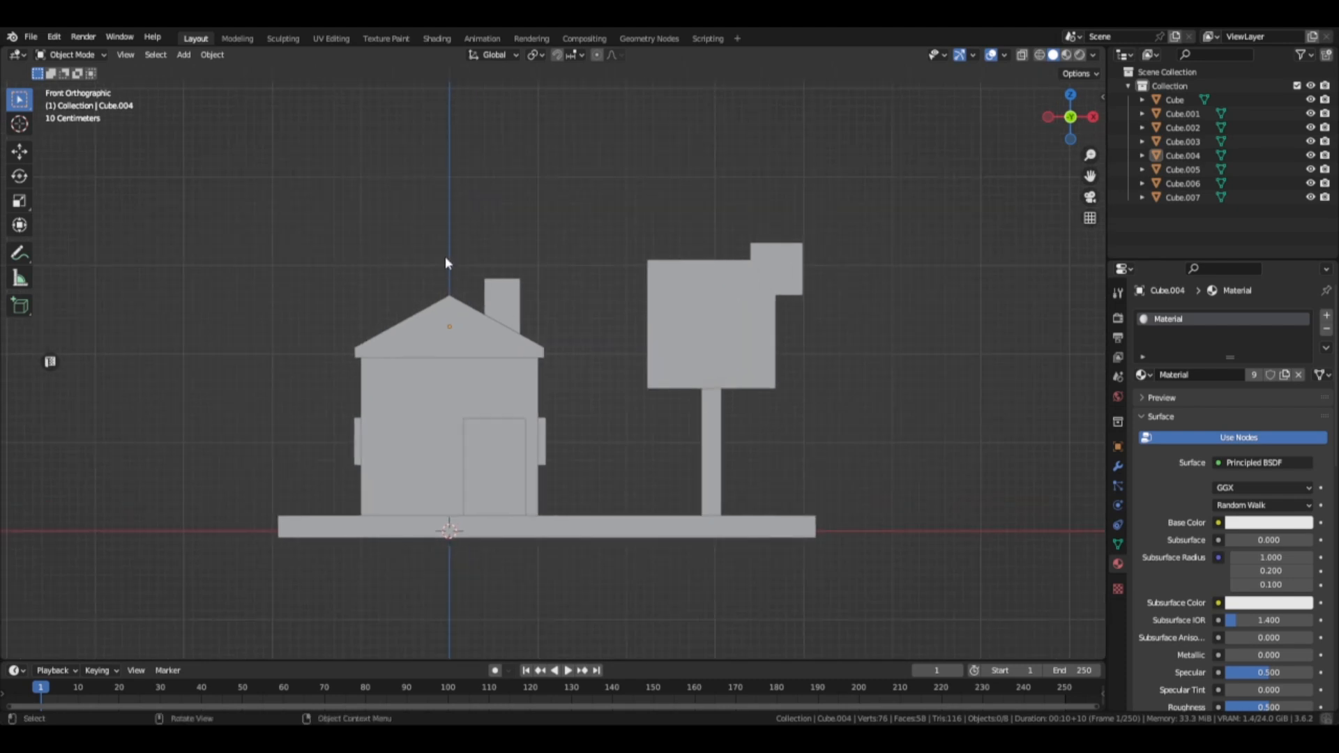
middle_drag(419, 429, 504, 412)
click(333, 38)
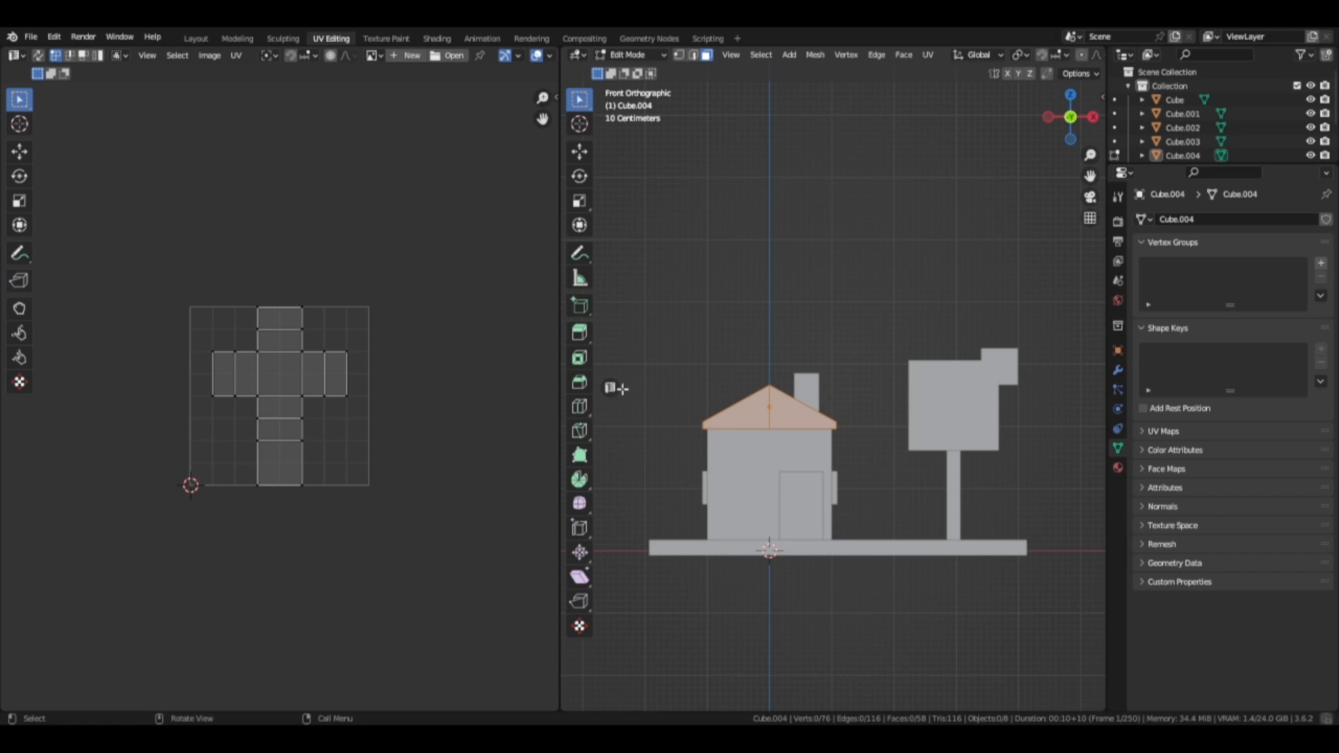
drag(559, 416, 418, 397)
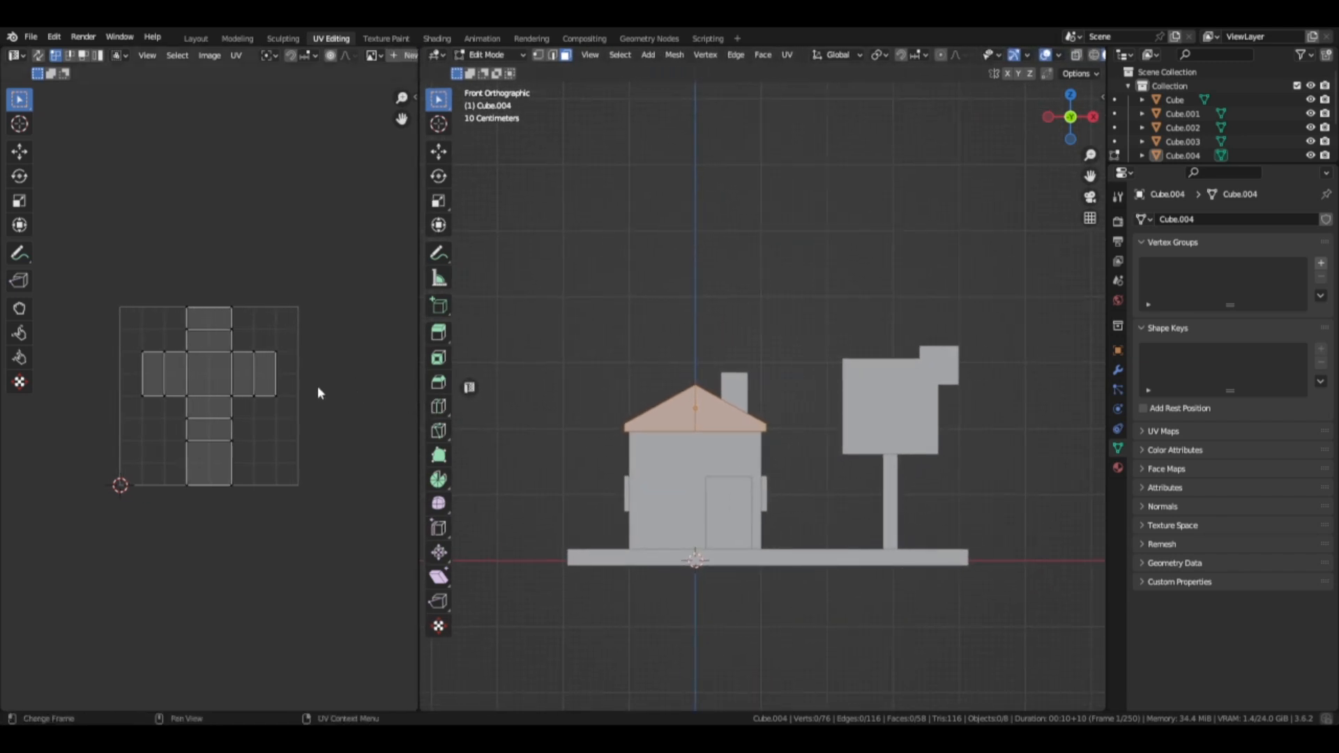
key(n)
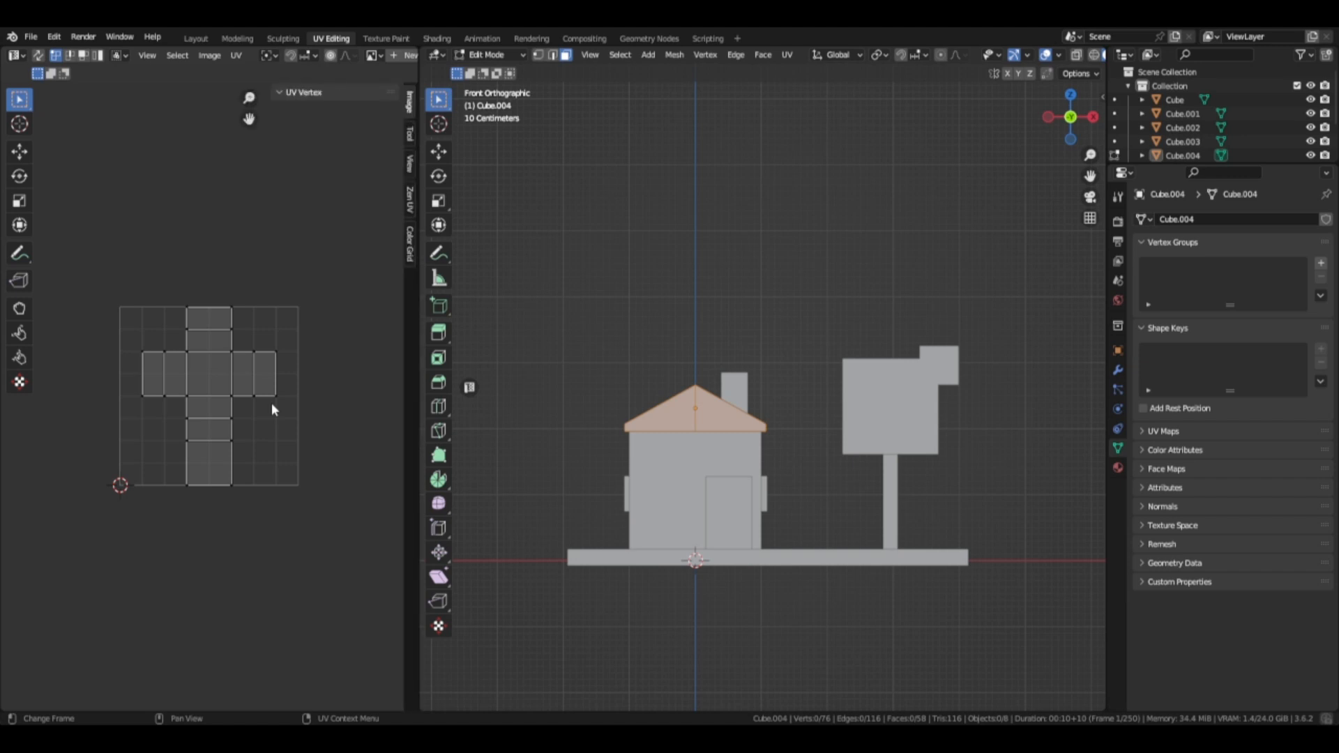
click(410, 252)
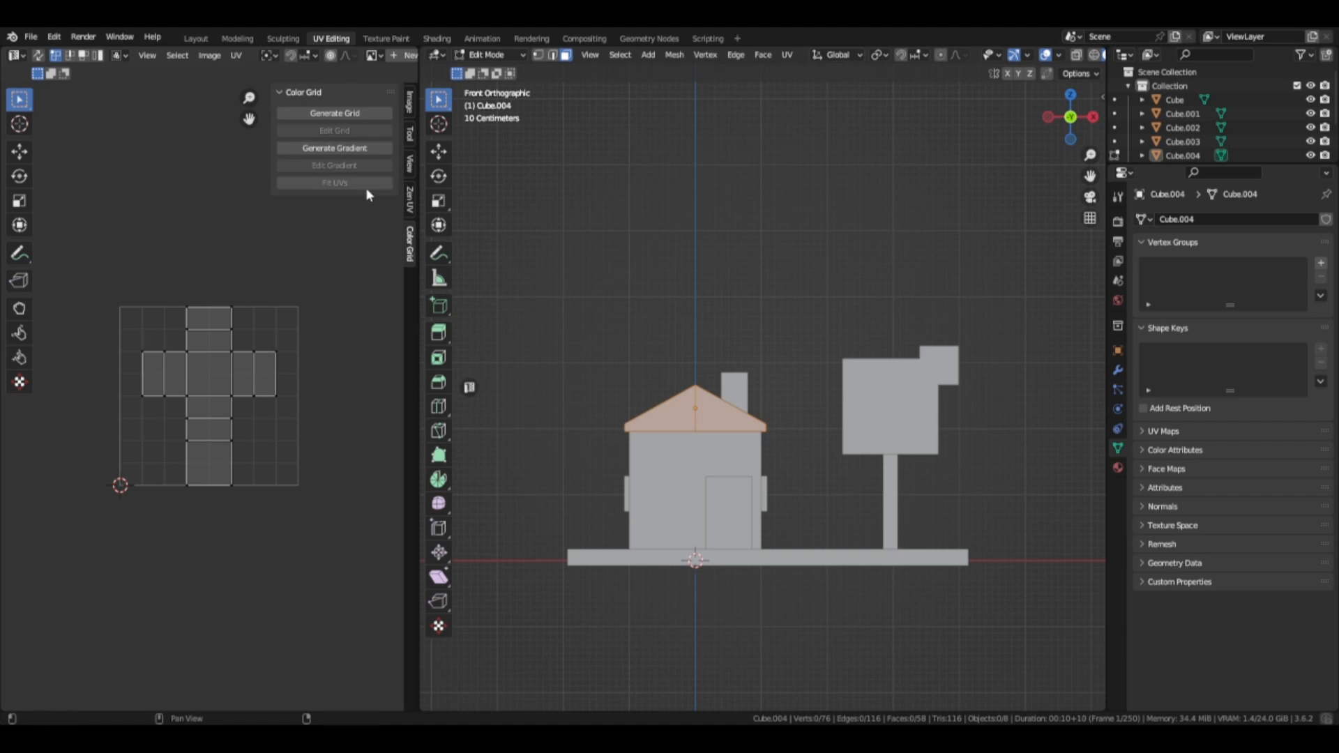
Step: Start generating a color grid and set its resolution to 64
click(346, 115)
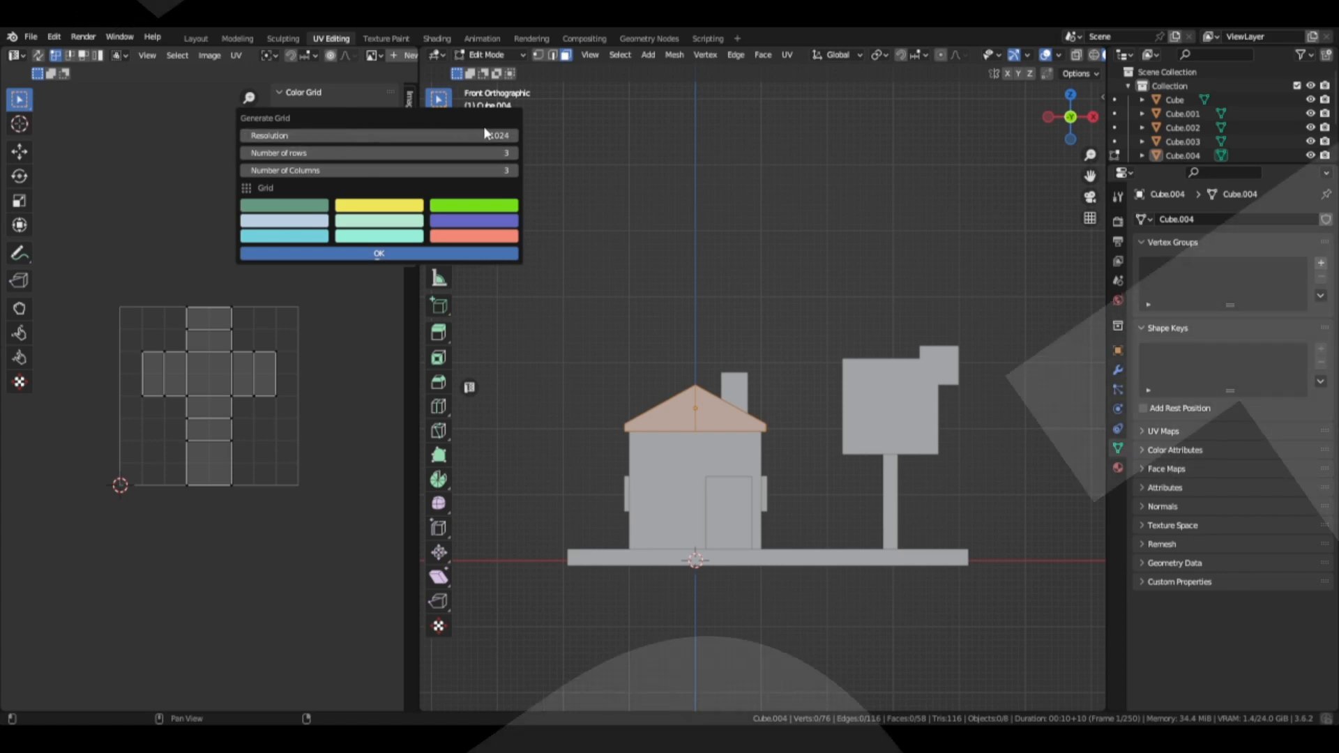
click(356, 134)
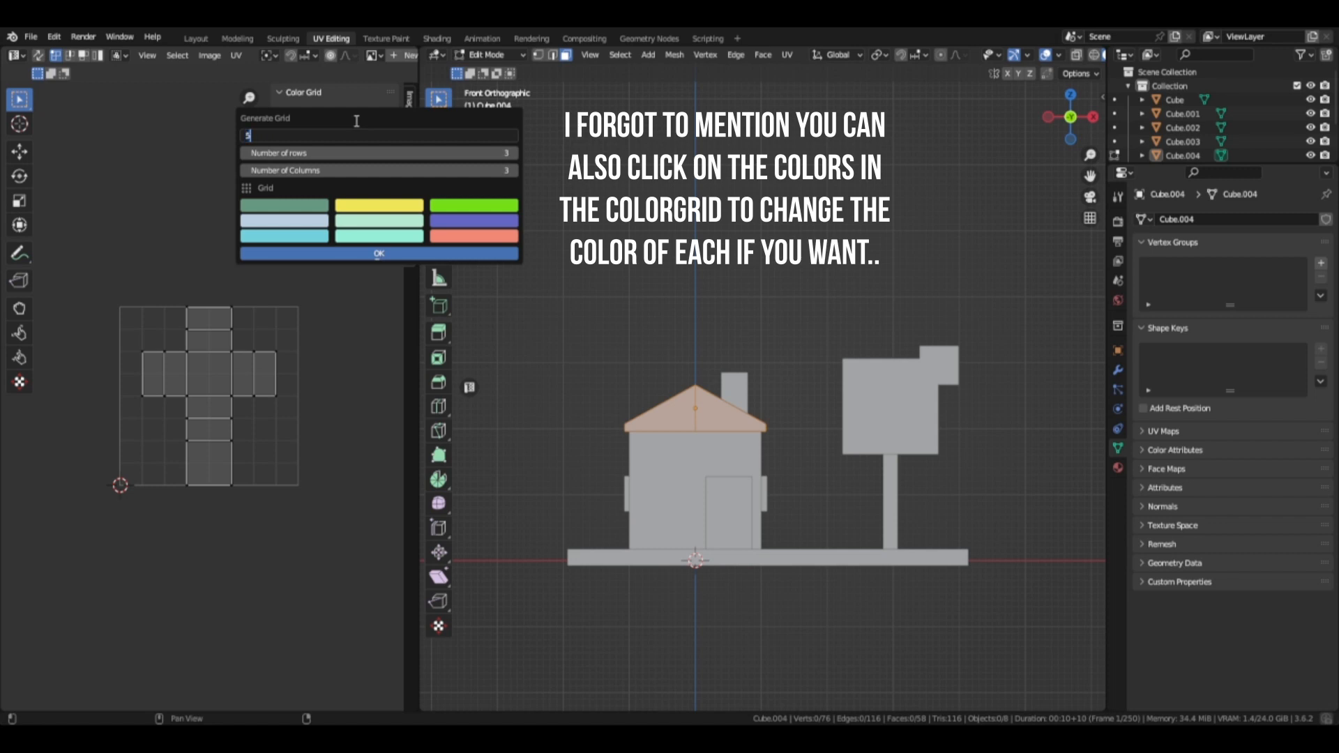
text(12)
key(Return)
click(498, 138)
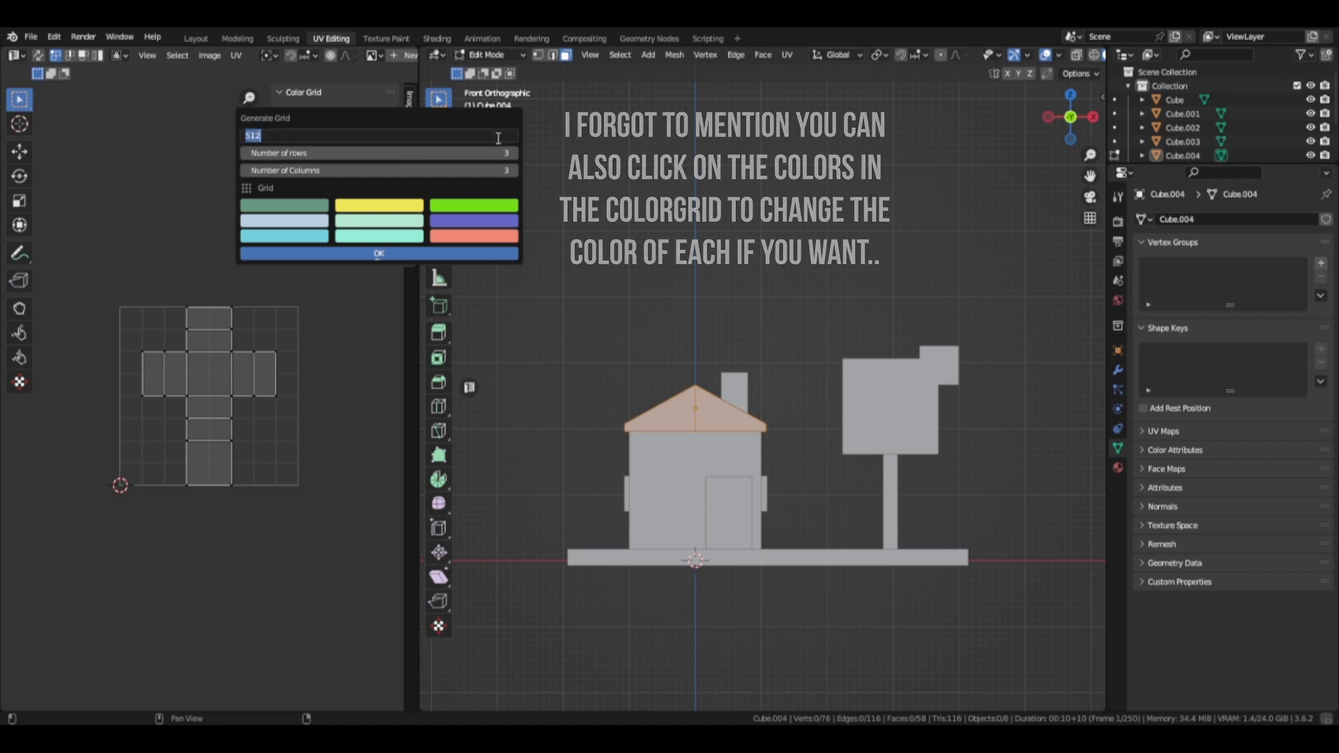
text(64)
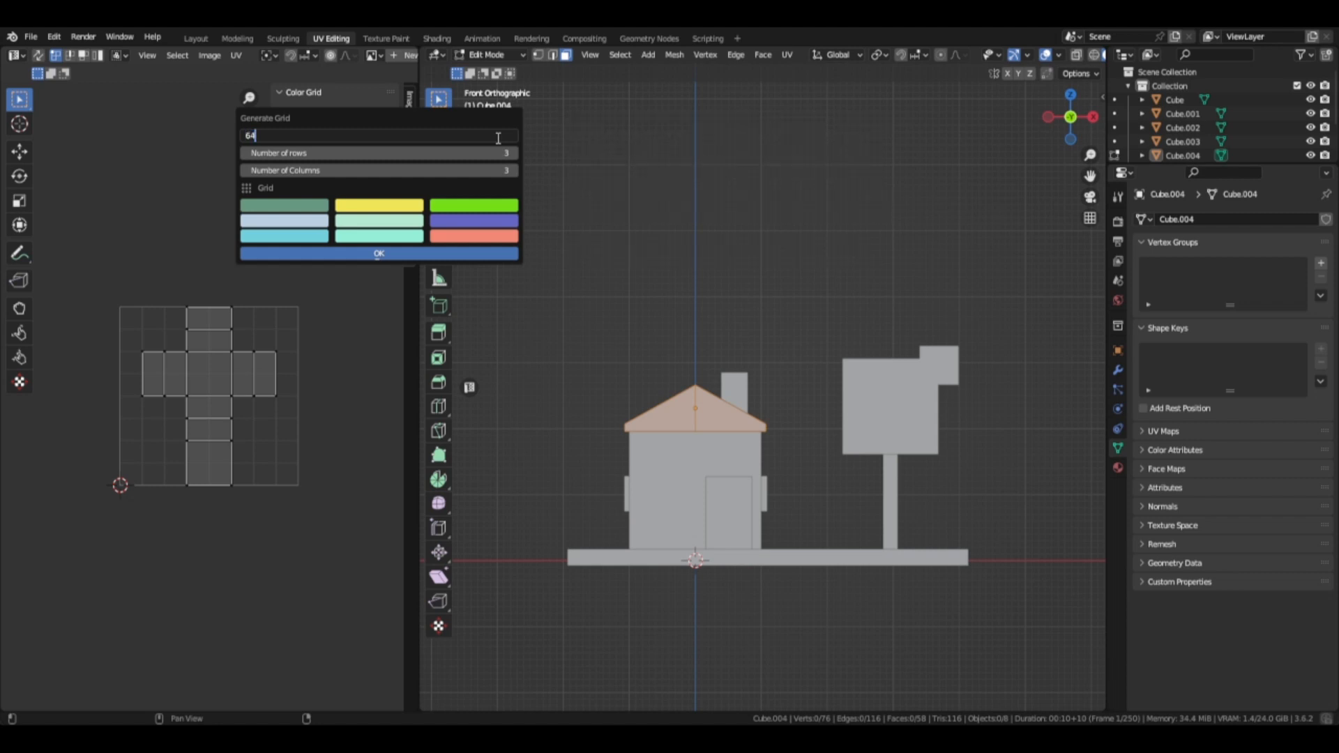
key(Return)
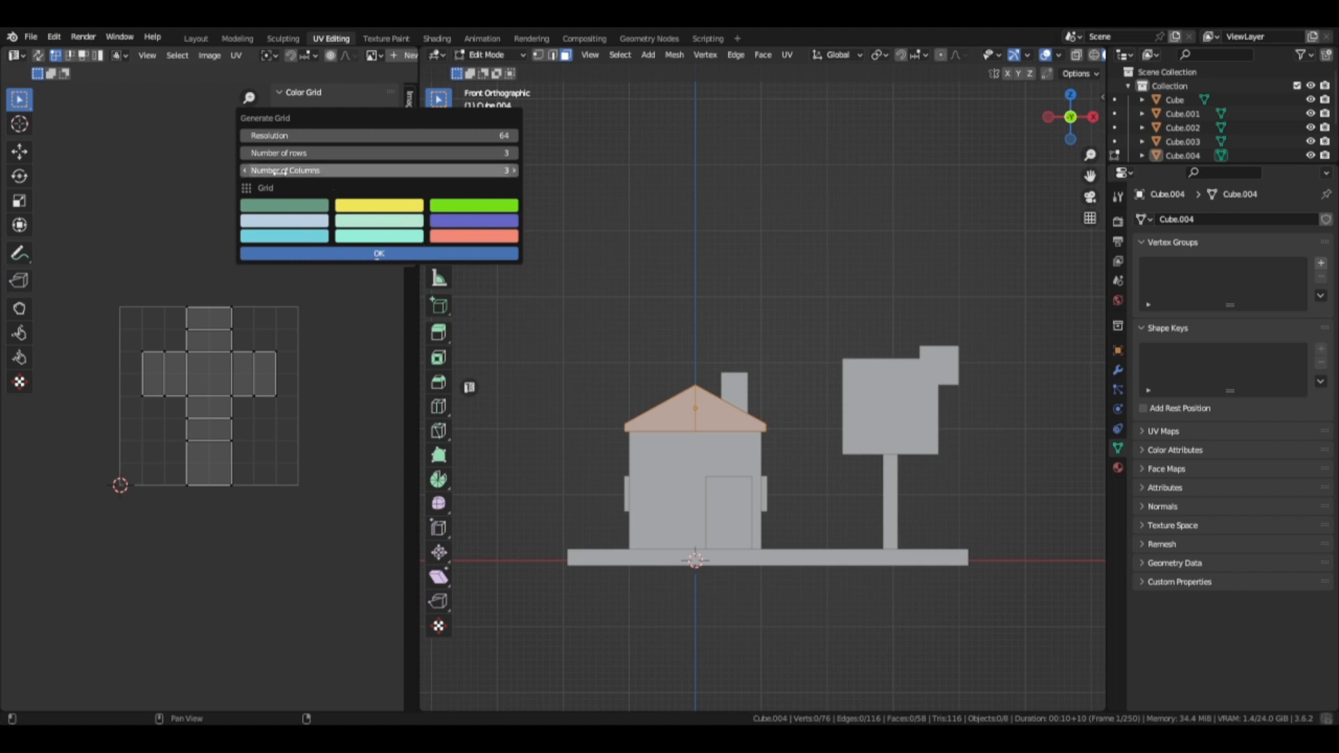
Step: Set the color grid to 6 rows and 6 columns and generate it
click(514, 171)
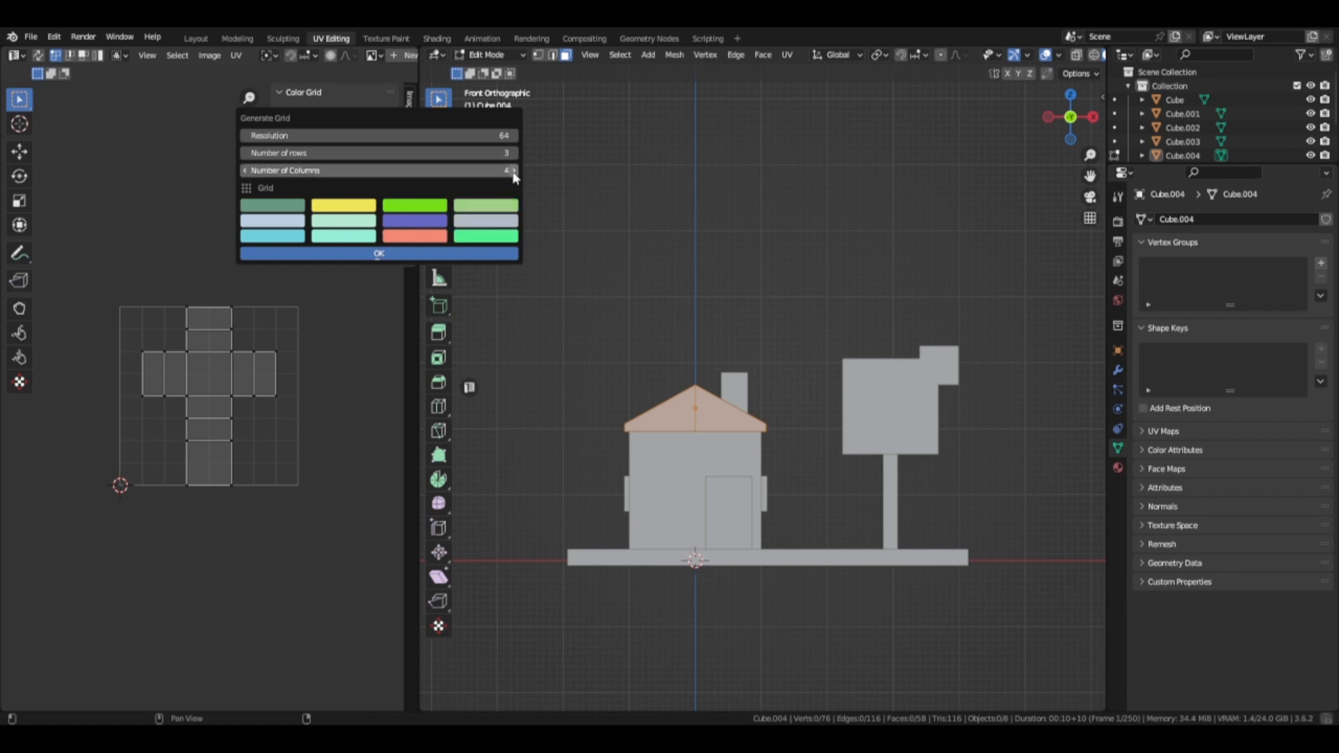
click(514, 171)
click(514, 171)
click(514, 171)
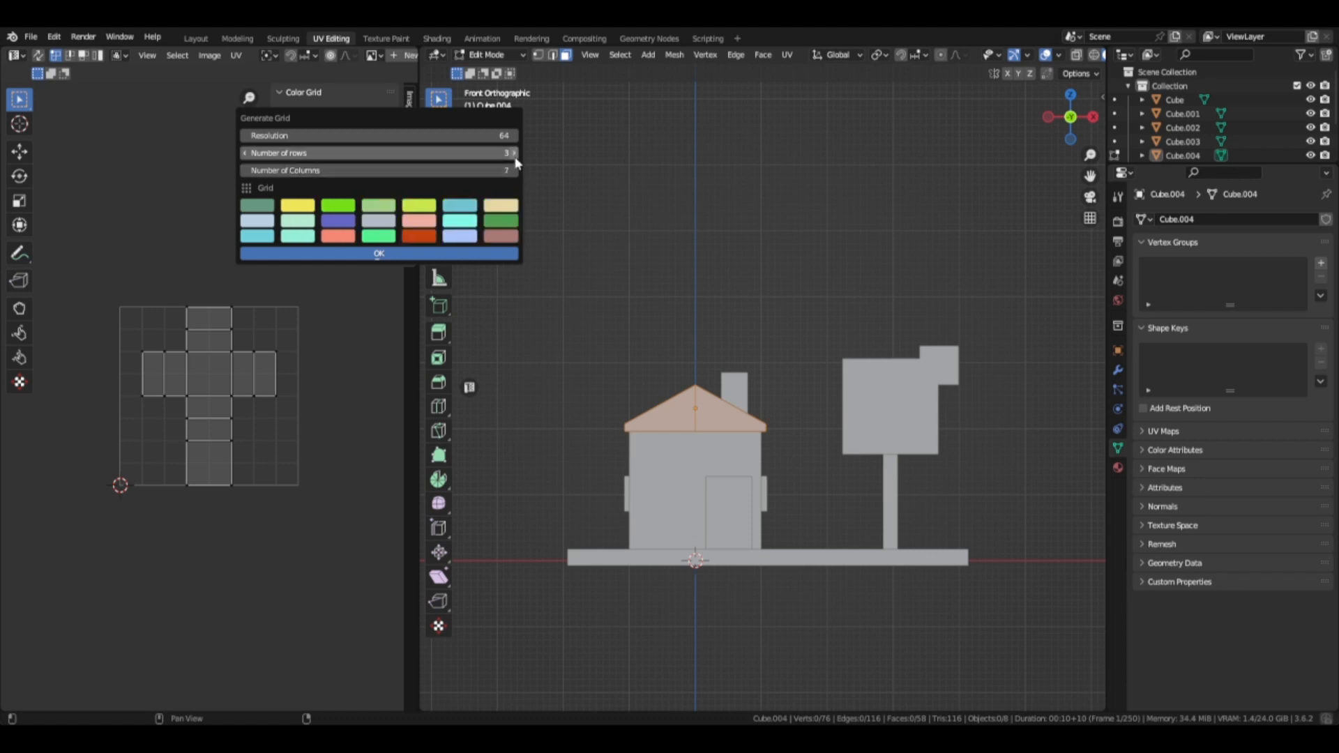
click(514, 153)
click(514, 153)
click(514, 153)
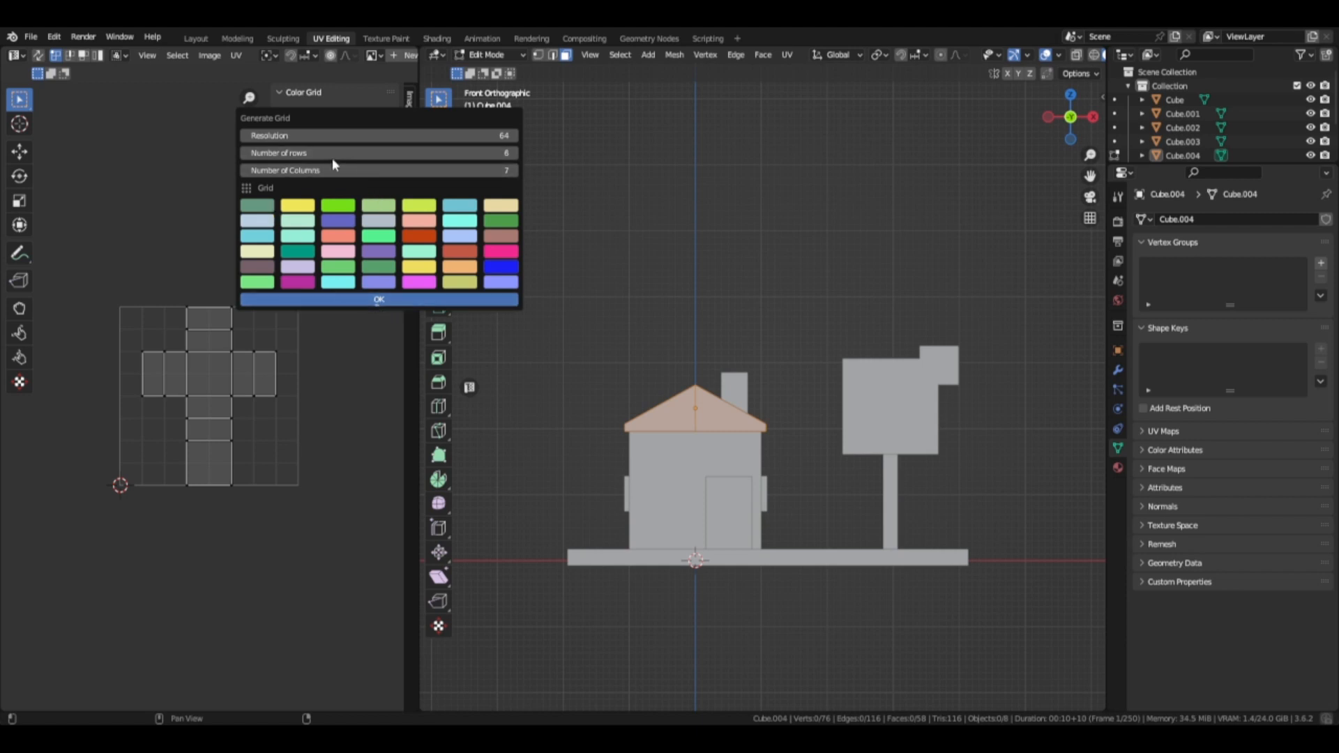
click(245, 170)
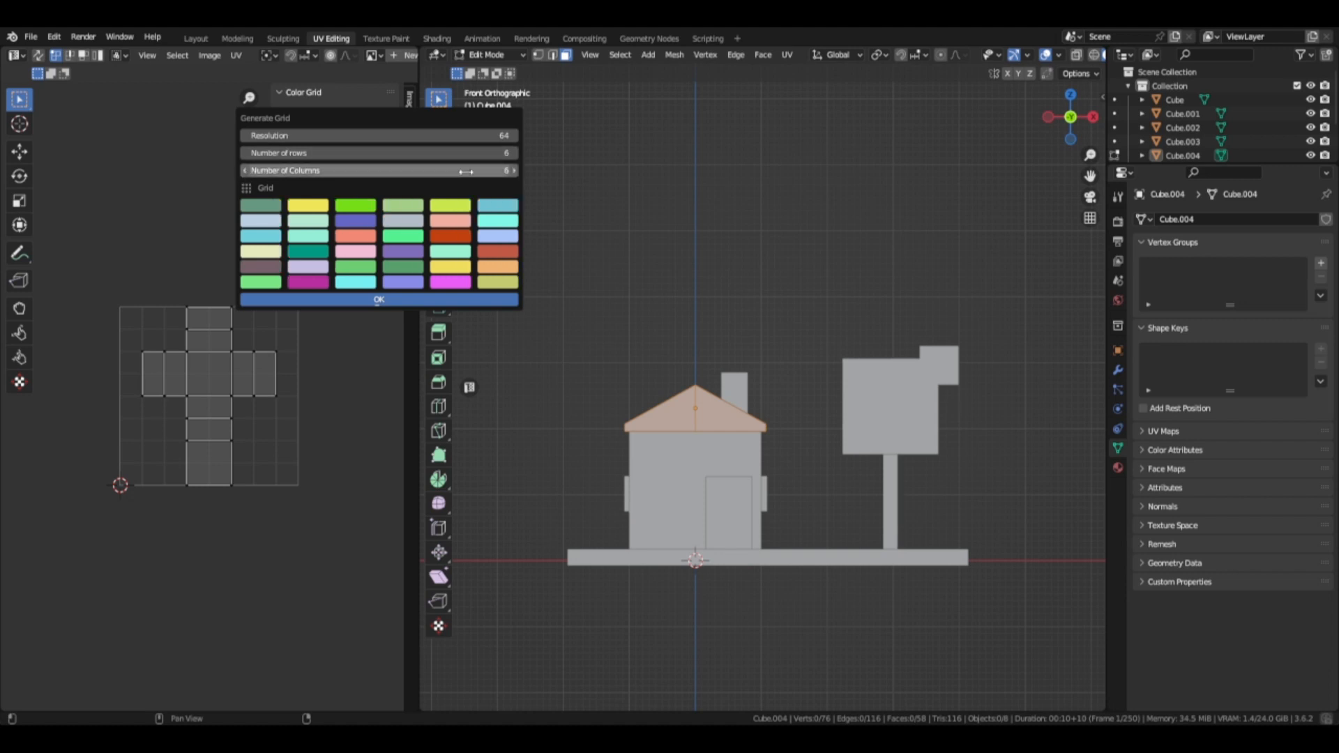
click(379, 300)
Step: Shrink all of the roof's UVs and place them inside the dark orange-red square of the color grid
scroll(226, 422, up, 10)
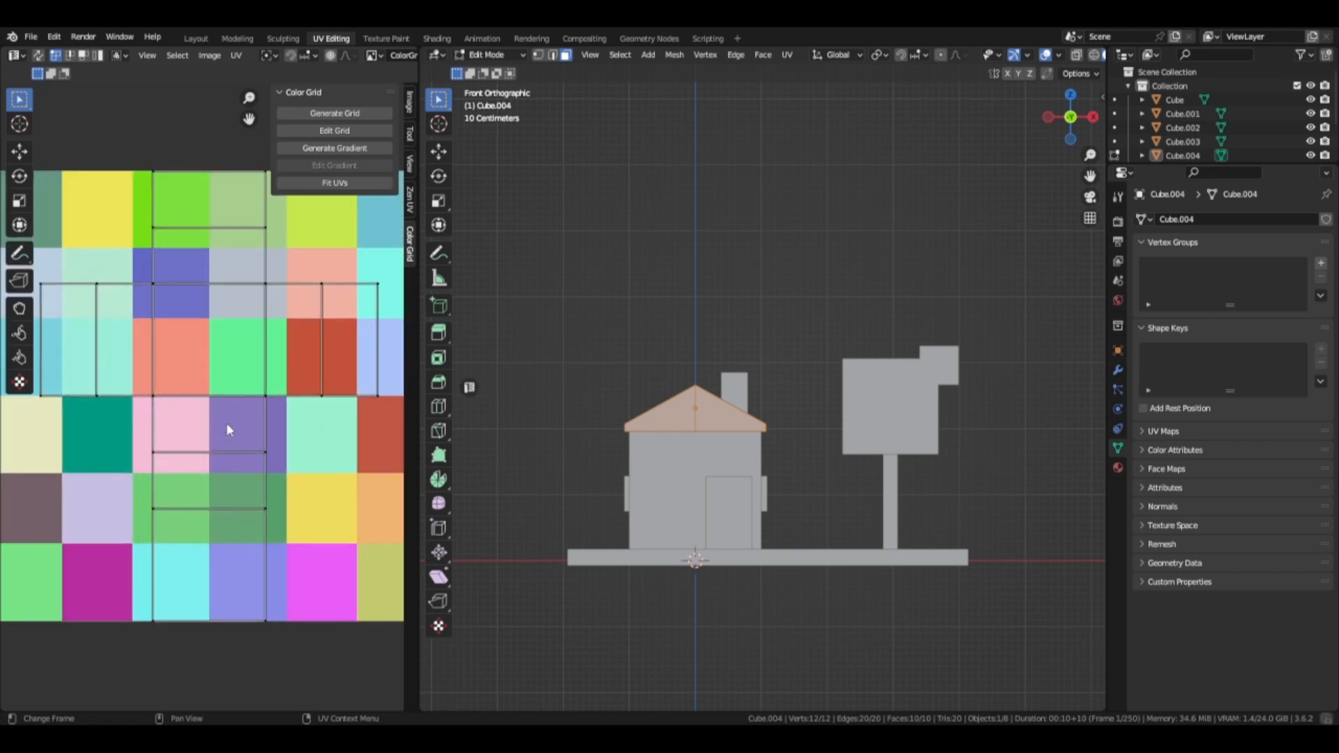
scroll(226, 423, down, 2)
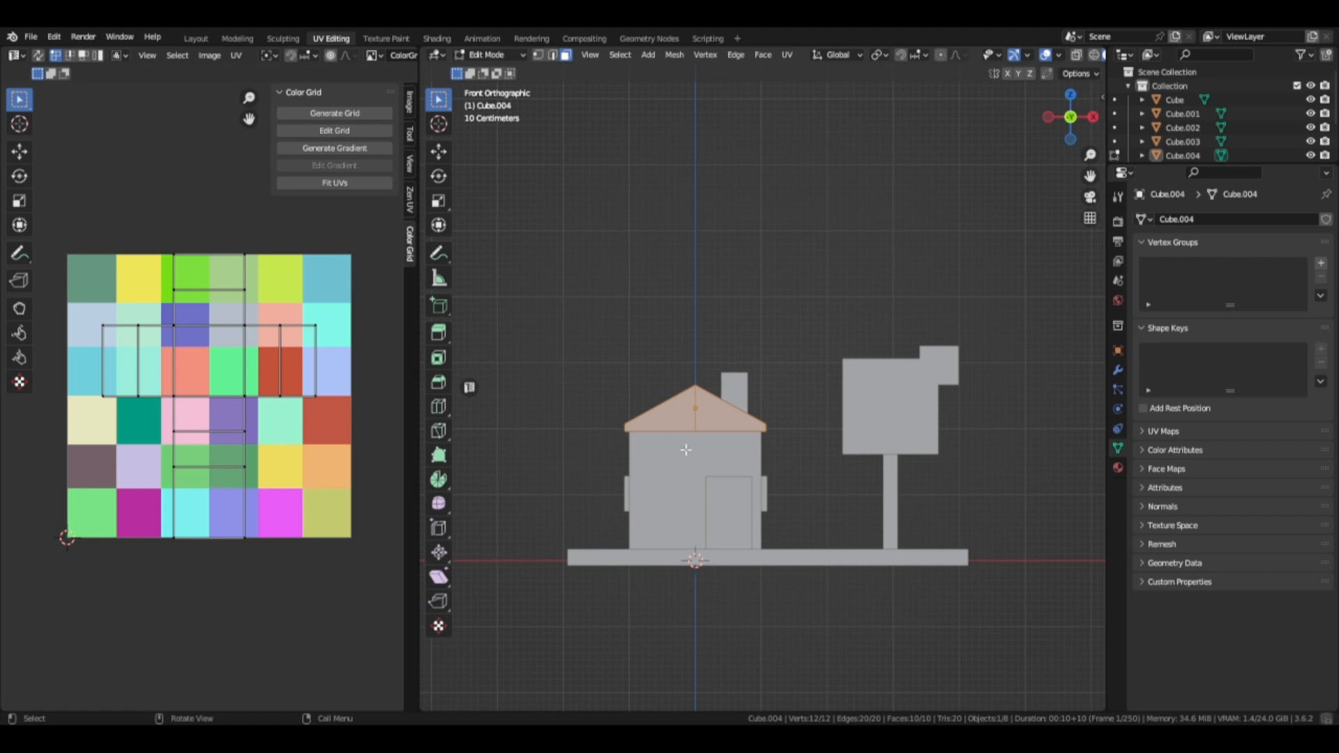
middle_drag(648, 428, 645, 447)
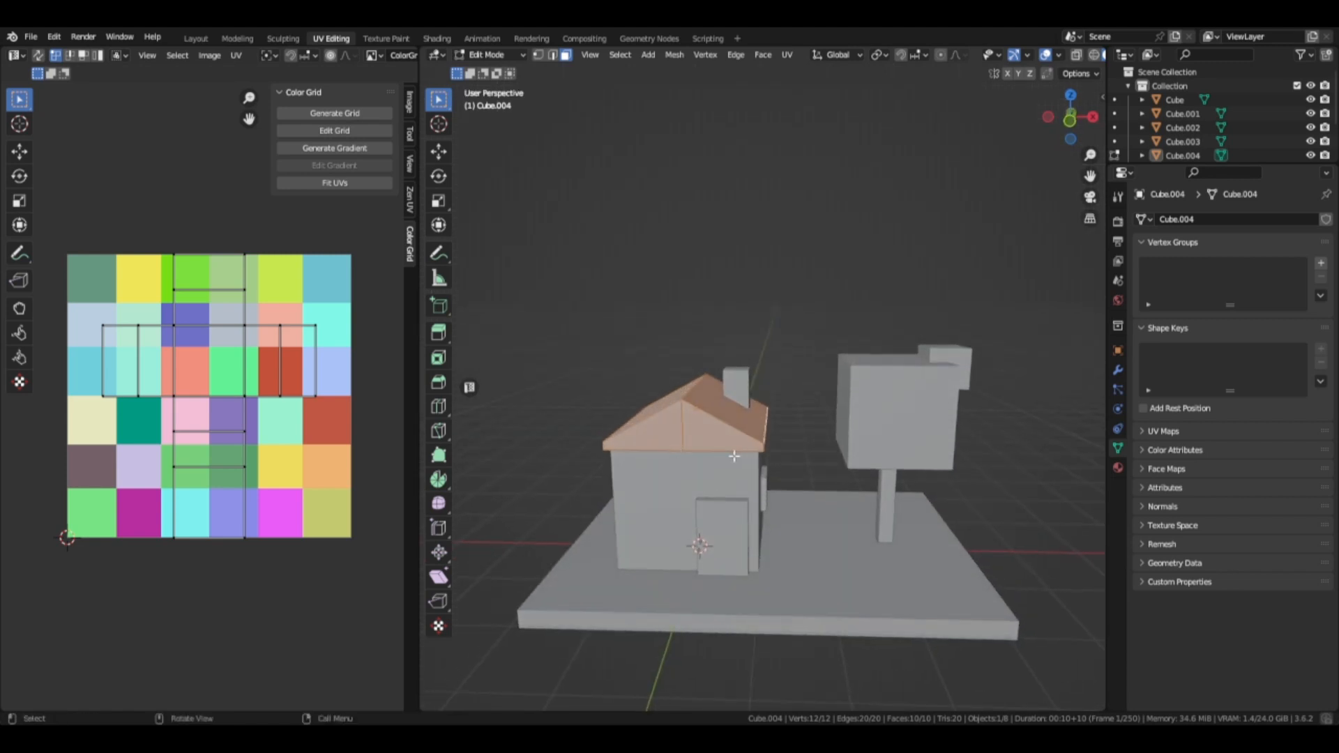
key(KP_1)
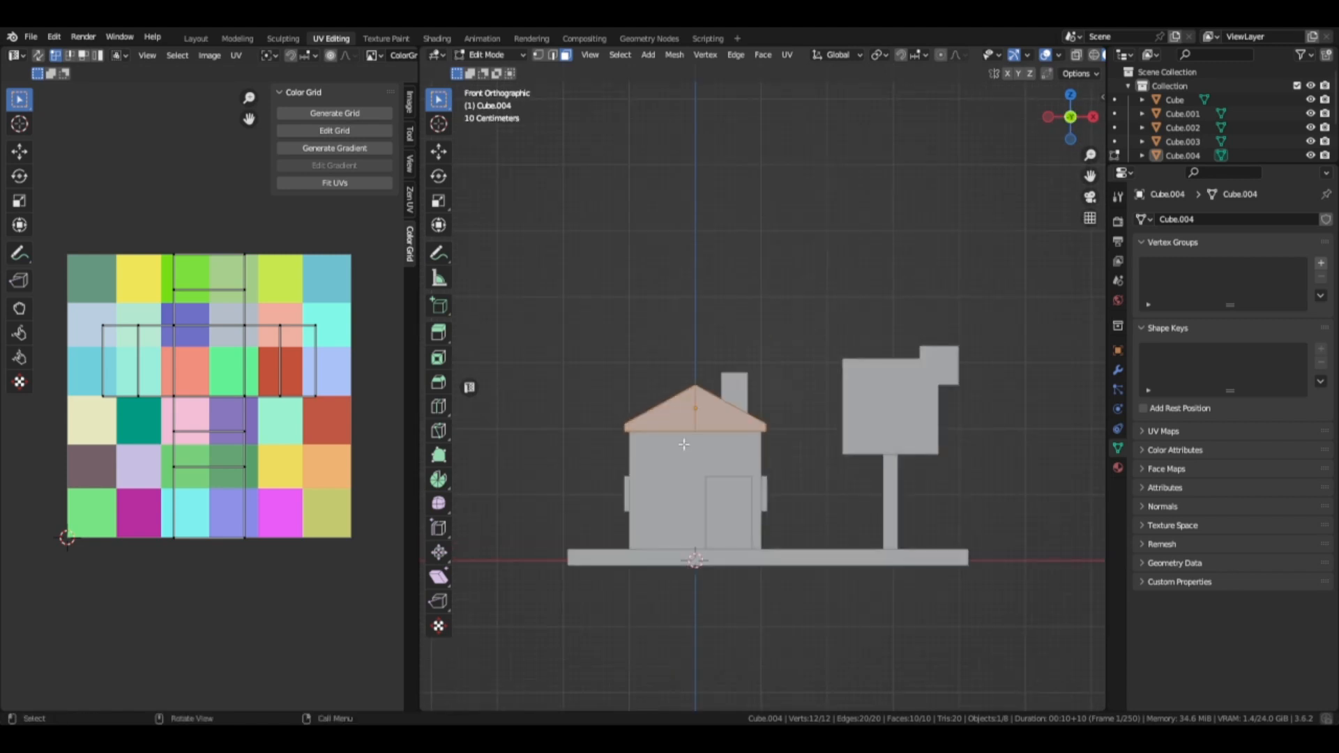
key(a)
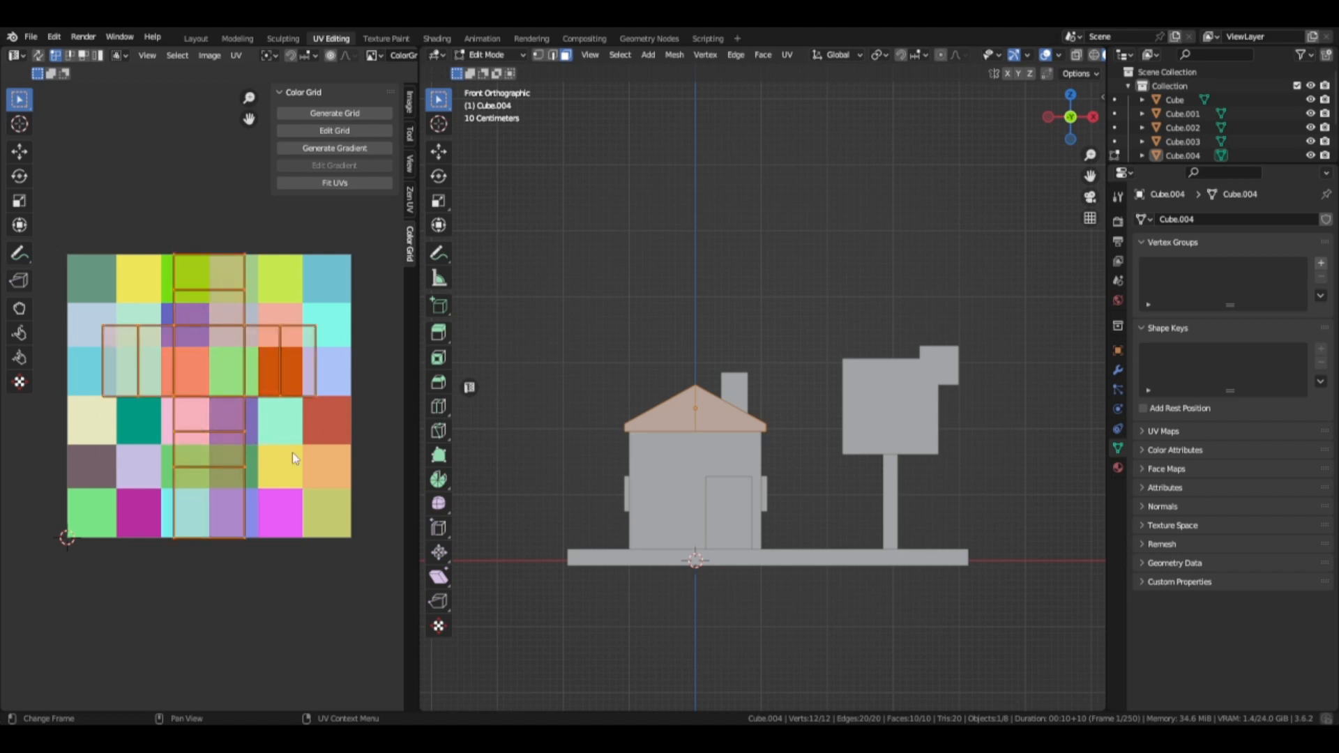
key(s)
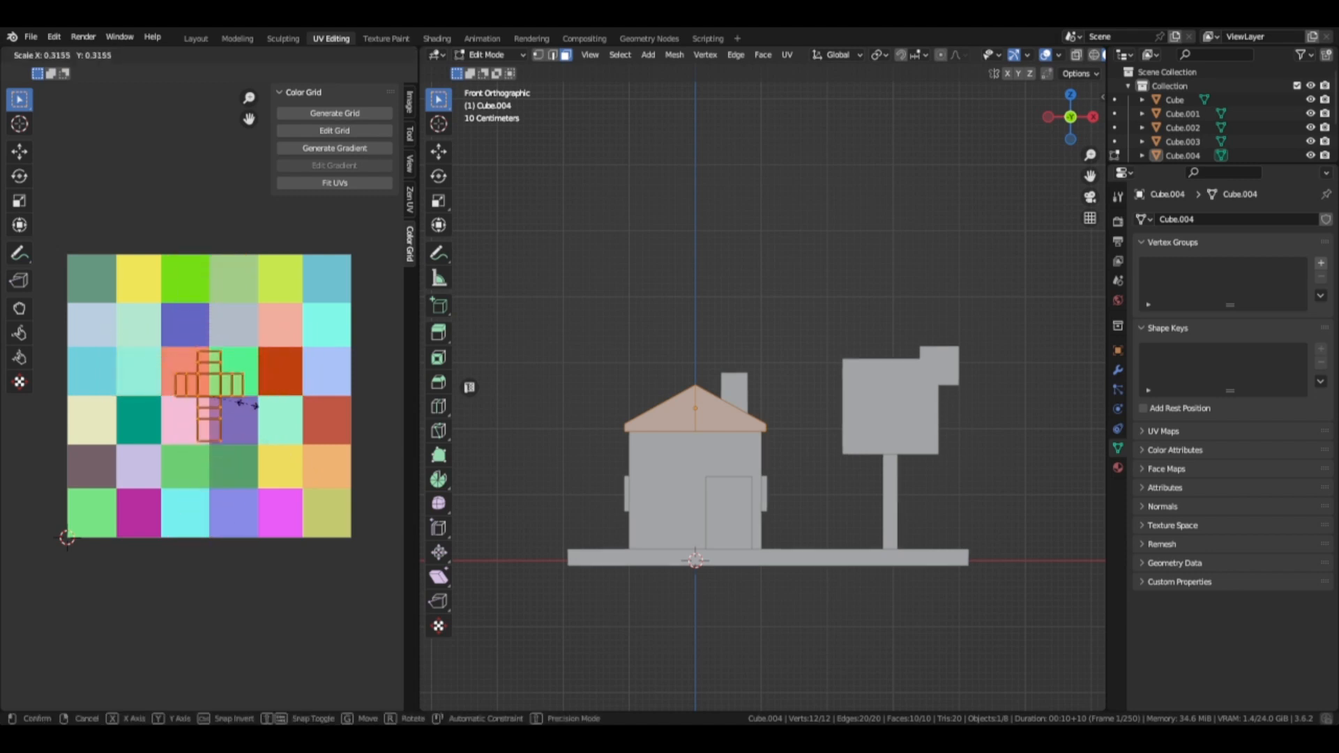
click(232, 406)
key(g)
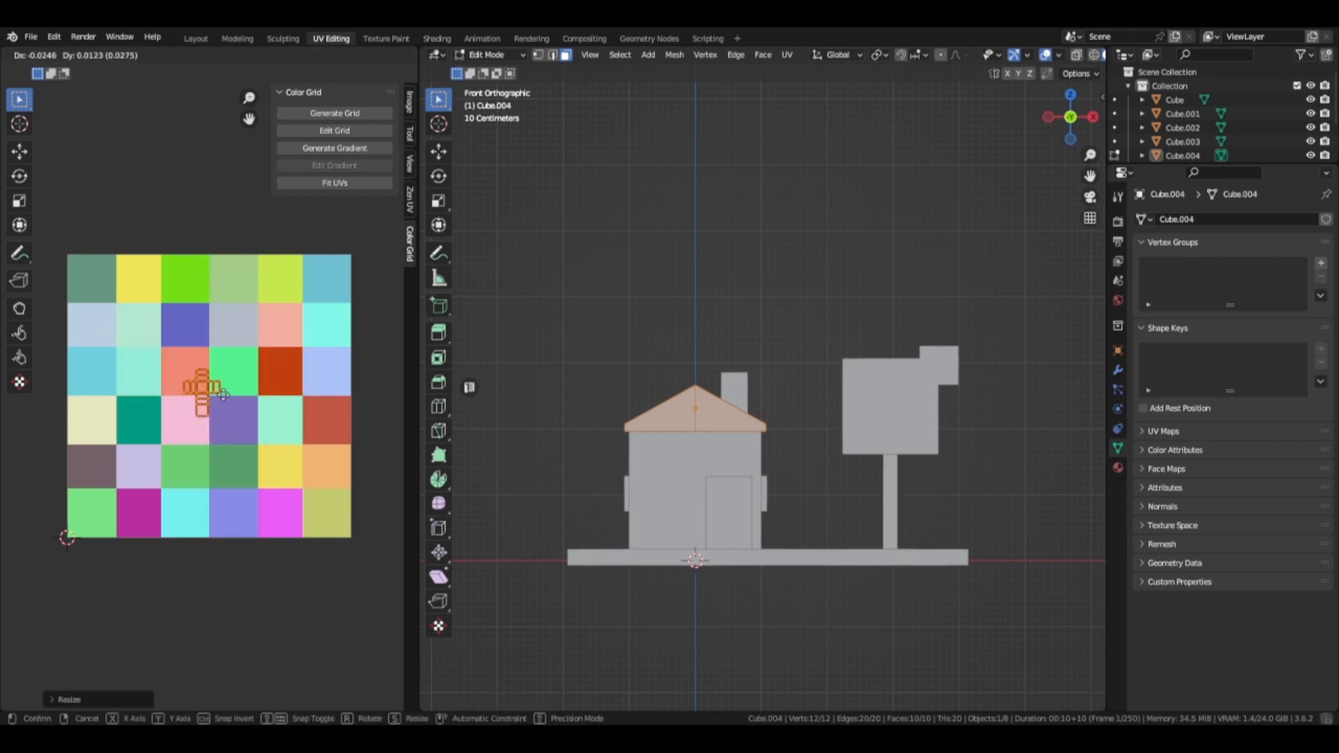
click(300, 377)
key(s)
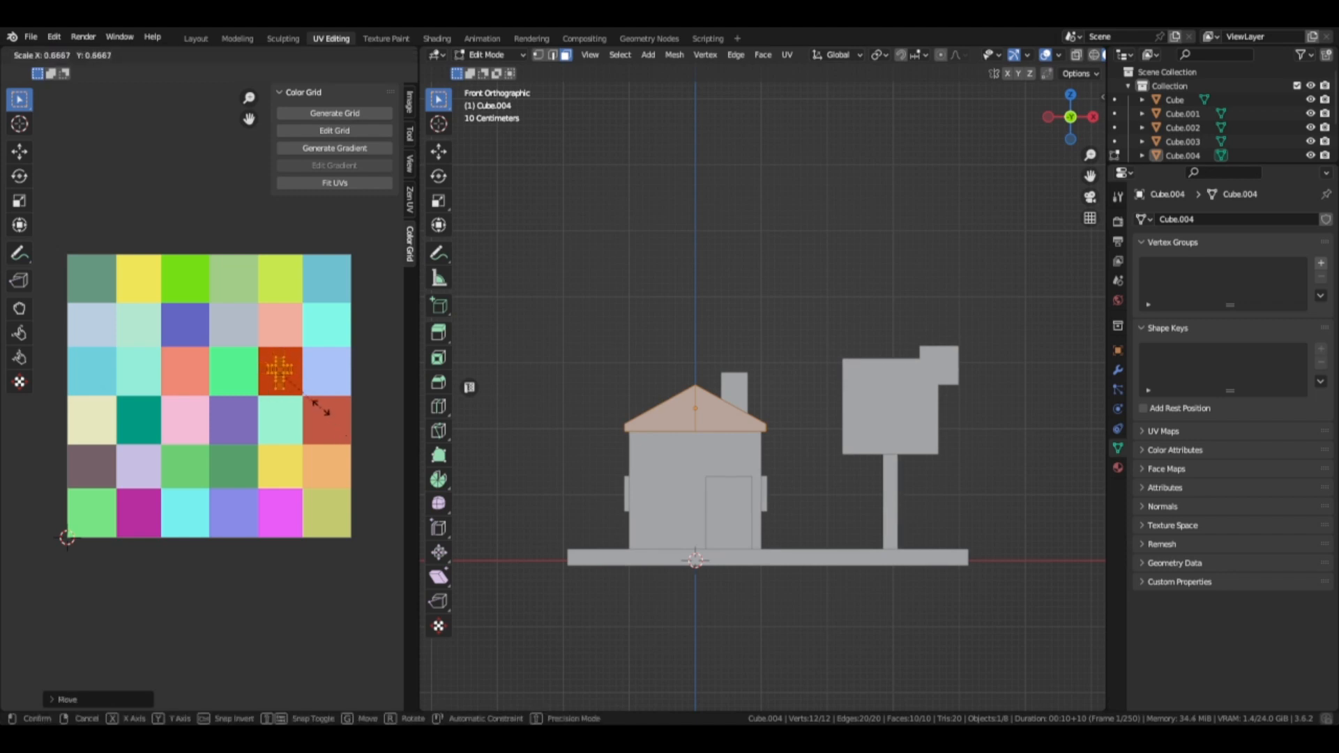
click(322, 409)
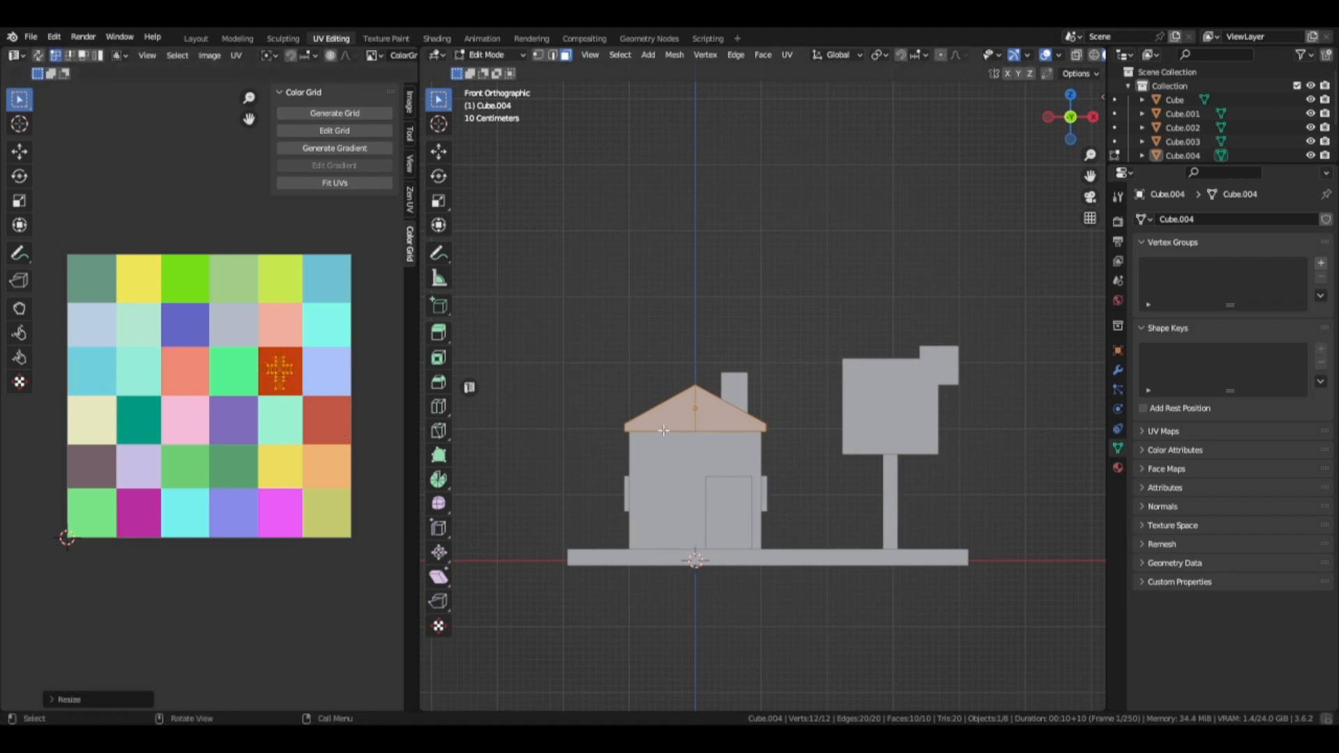
Step: Show the scene in Material Preview from Object Mode and use ColorGrid.png as the image texture for the material's Base Color
key(Tab)
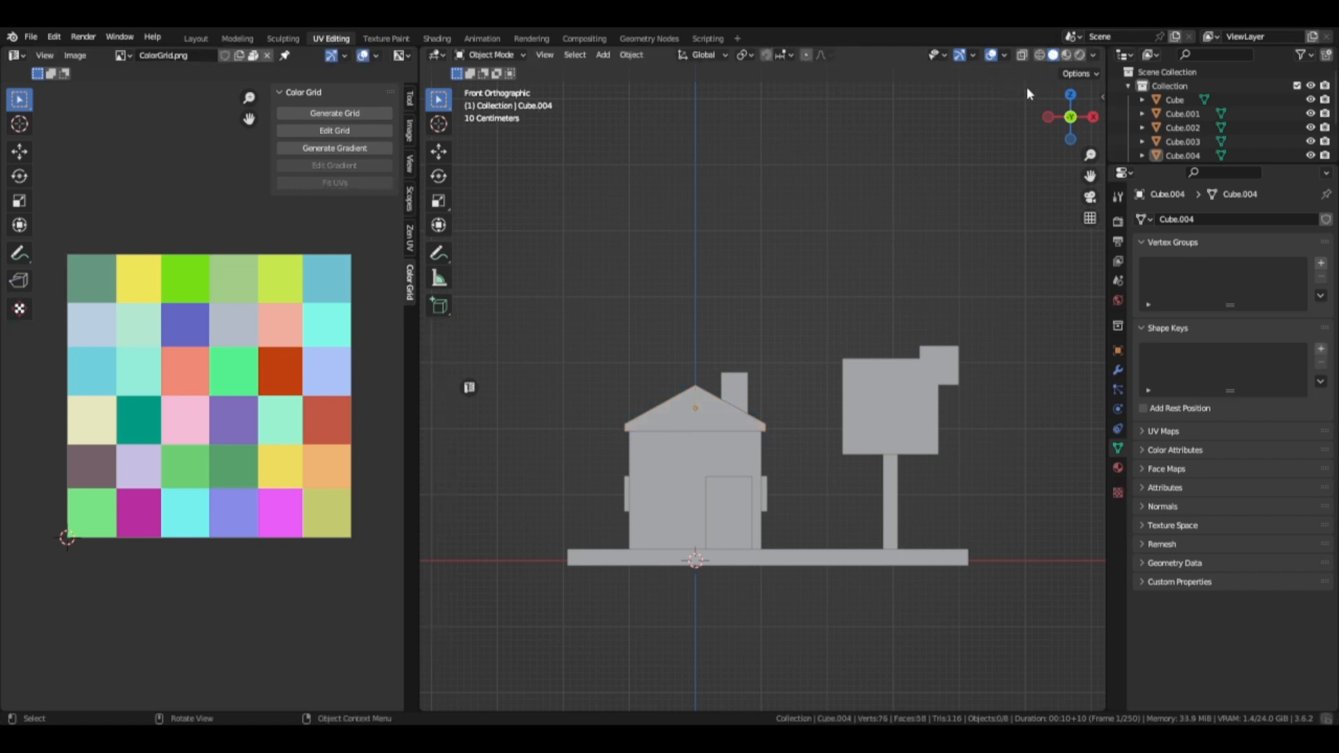
click(1067, 55)
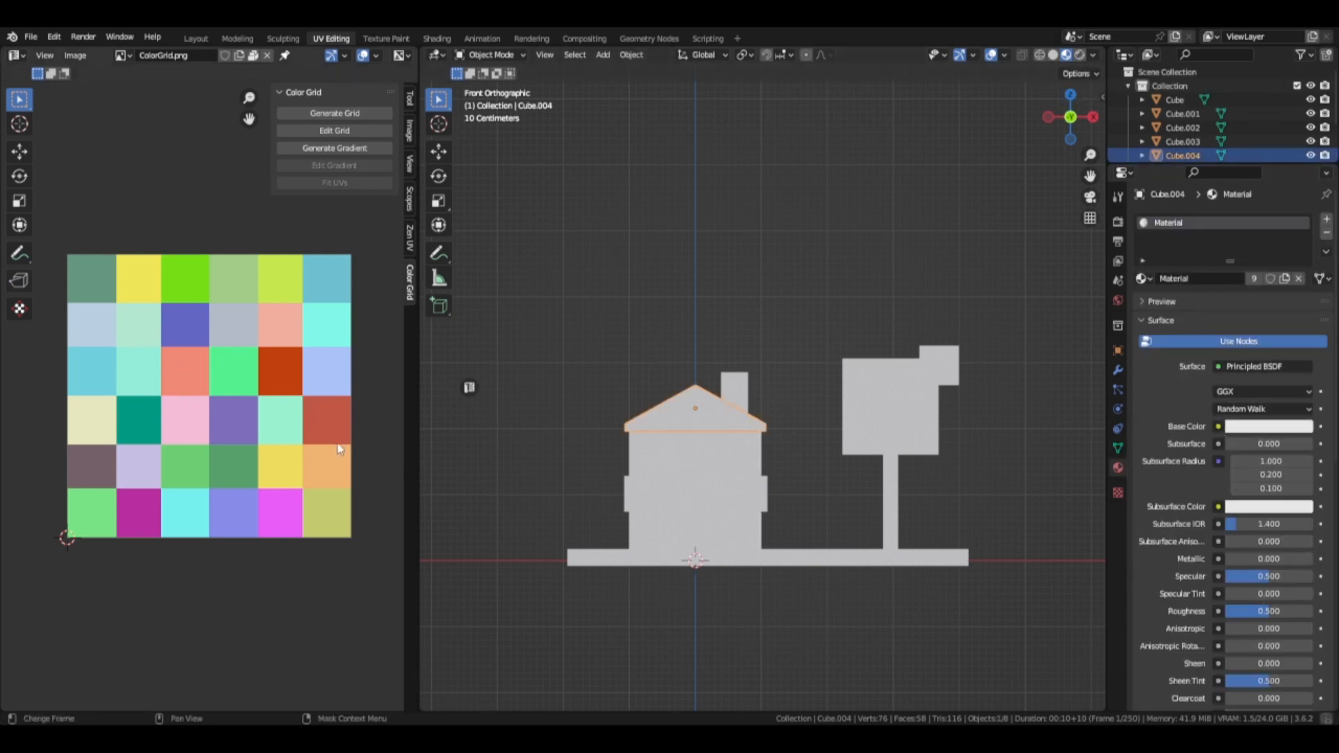
click(1219, 427)
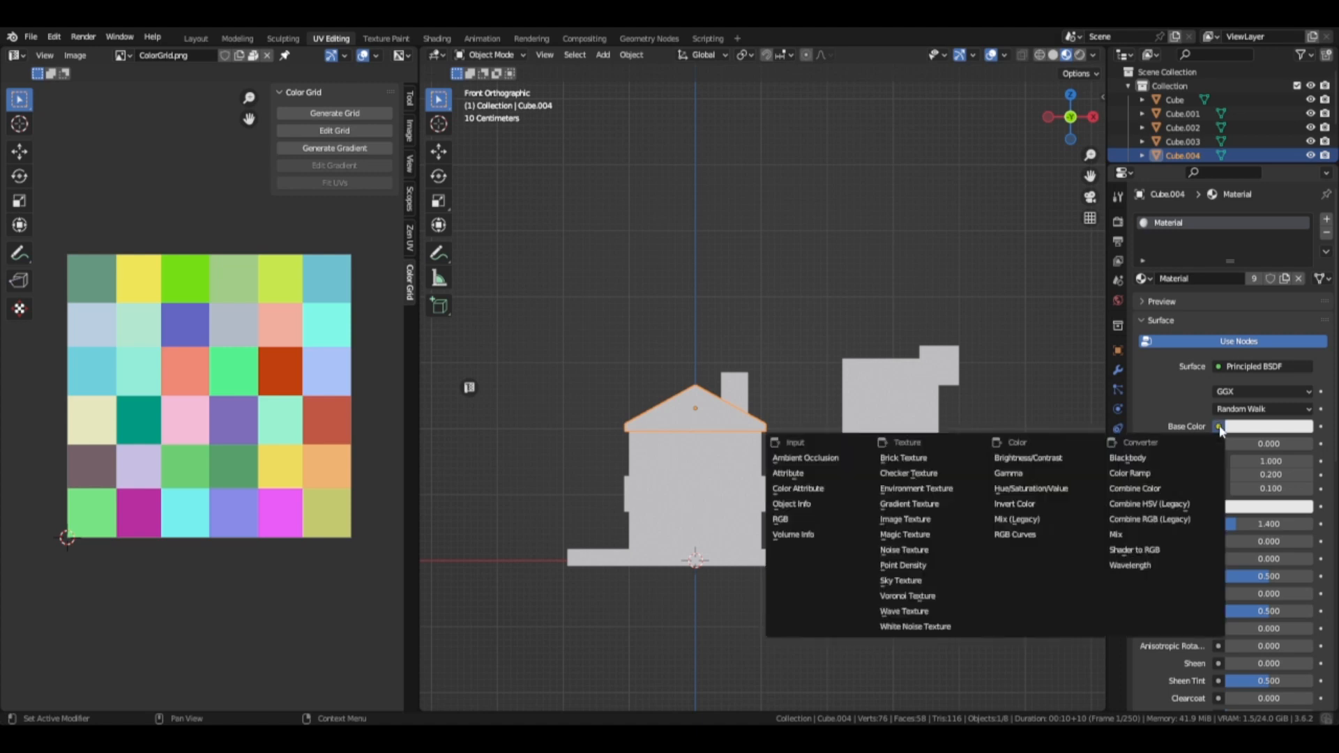
click(904, 520)
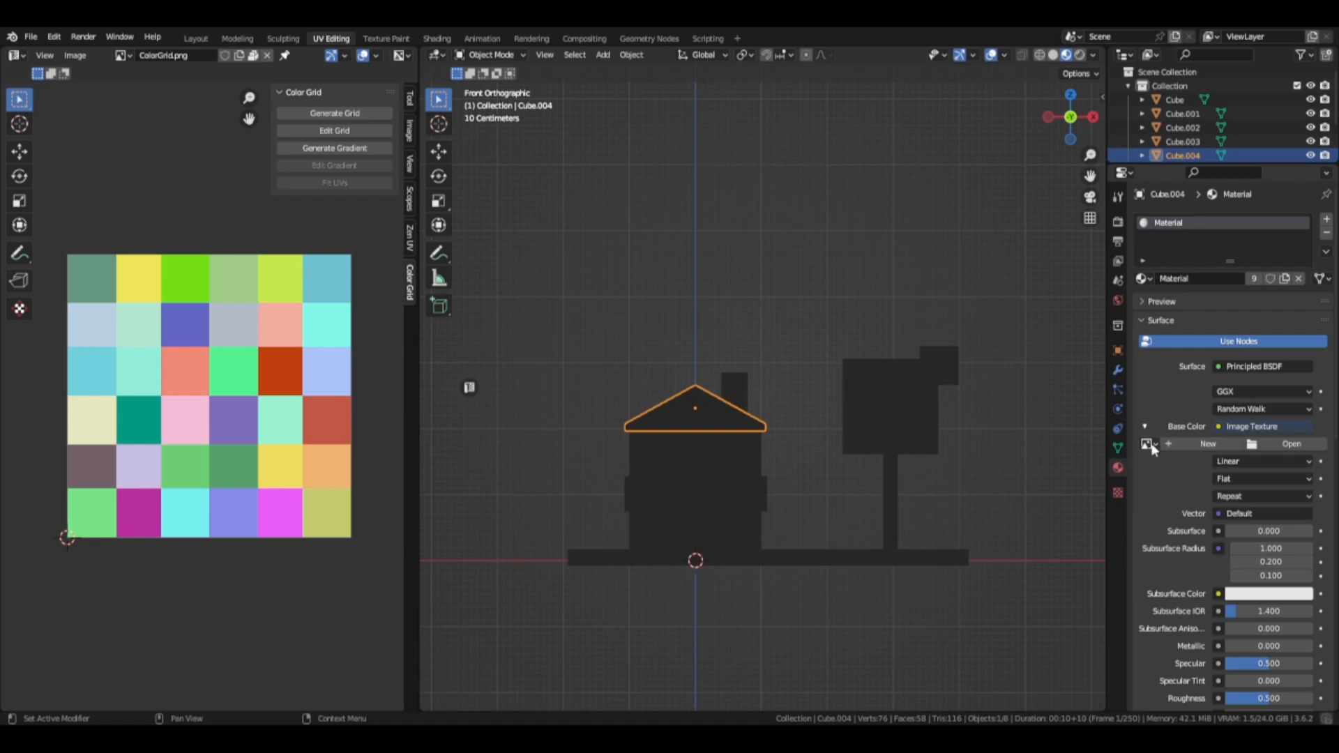
click(1149, 445)
click(1041, 472)
middle_drag(809, 513, 857, 474)
key(KP_1)
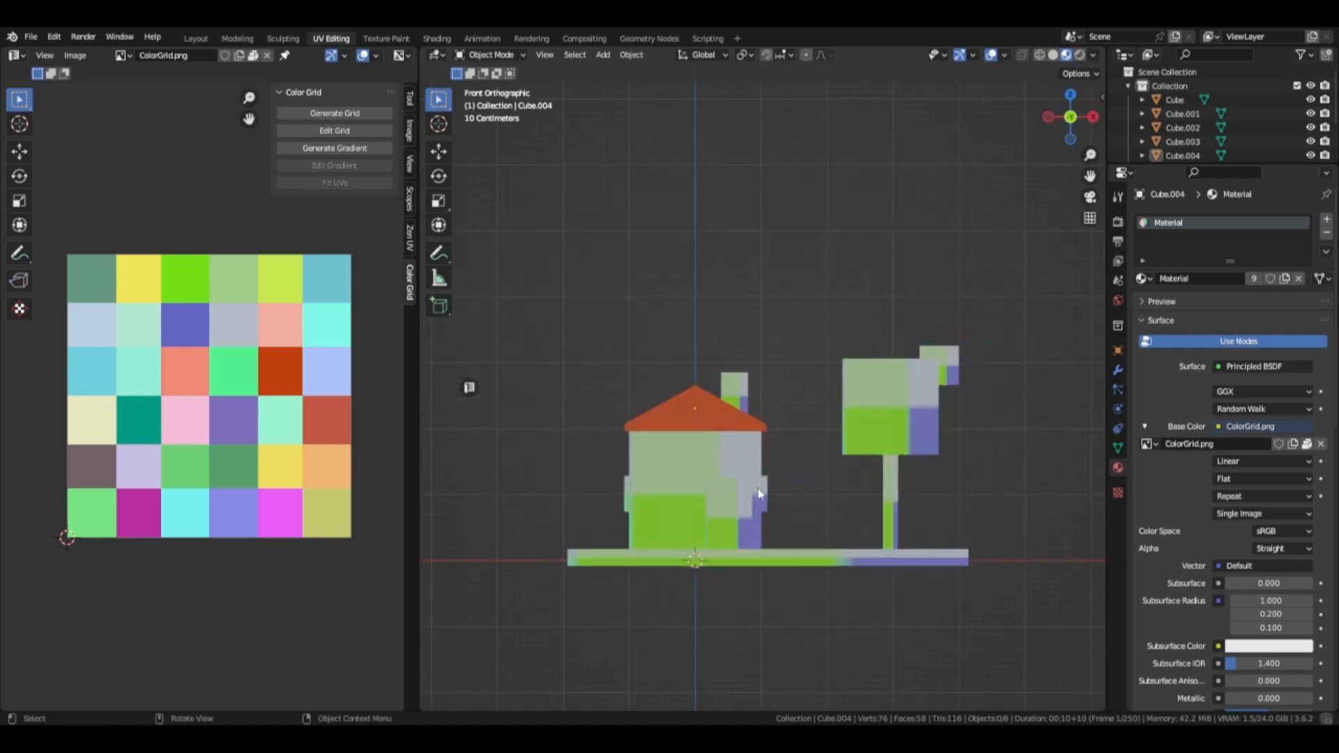
middle_drag(746, 455, 688, 521)
key(KP_1)
key(KP_1)
Step: Shrink all of the house walls' UVs and place them inside the medium blue square in the color grid's top-right corner
click(701, 515)
key(Tab)
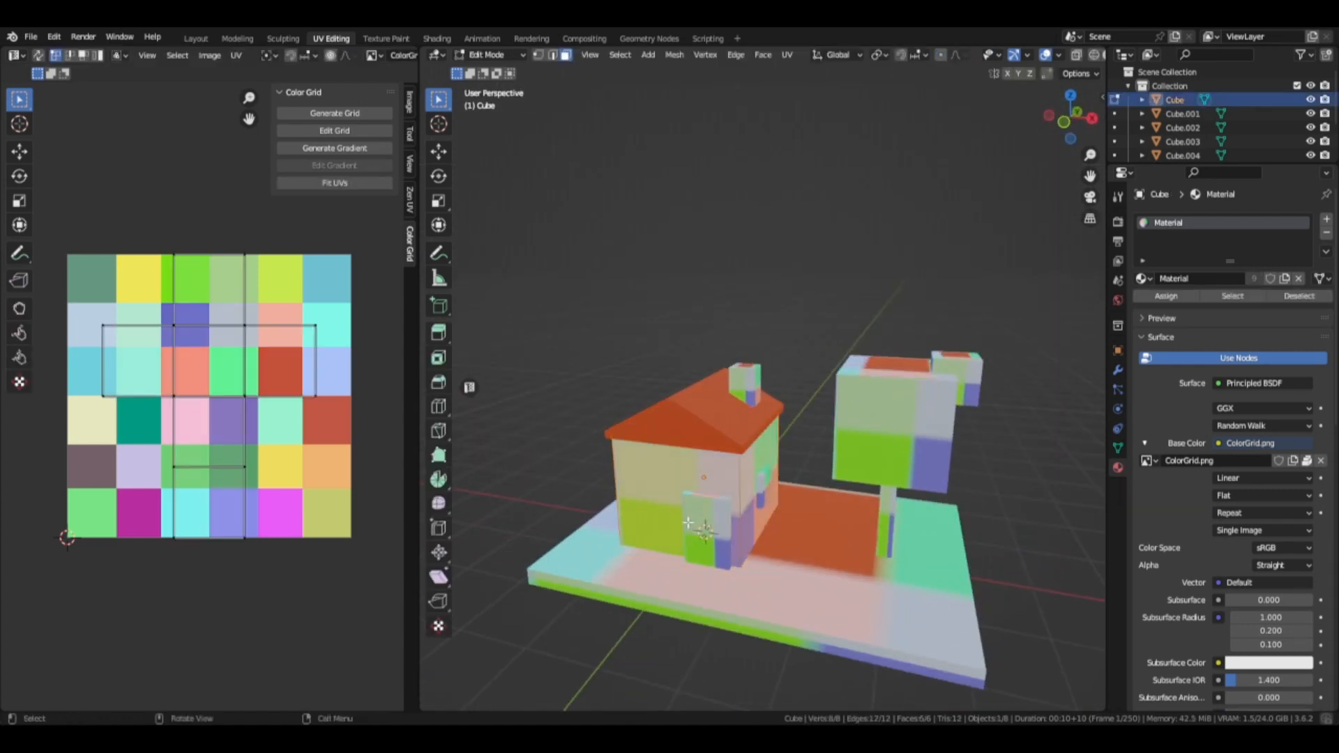
key(alt+a)
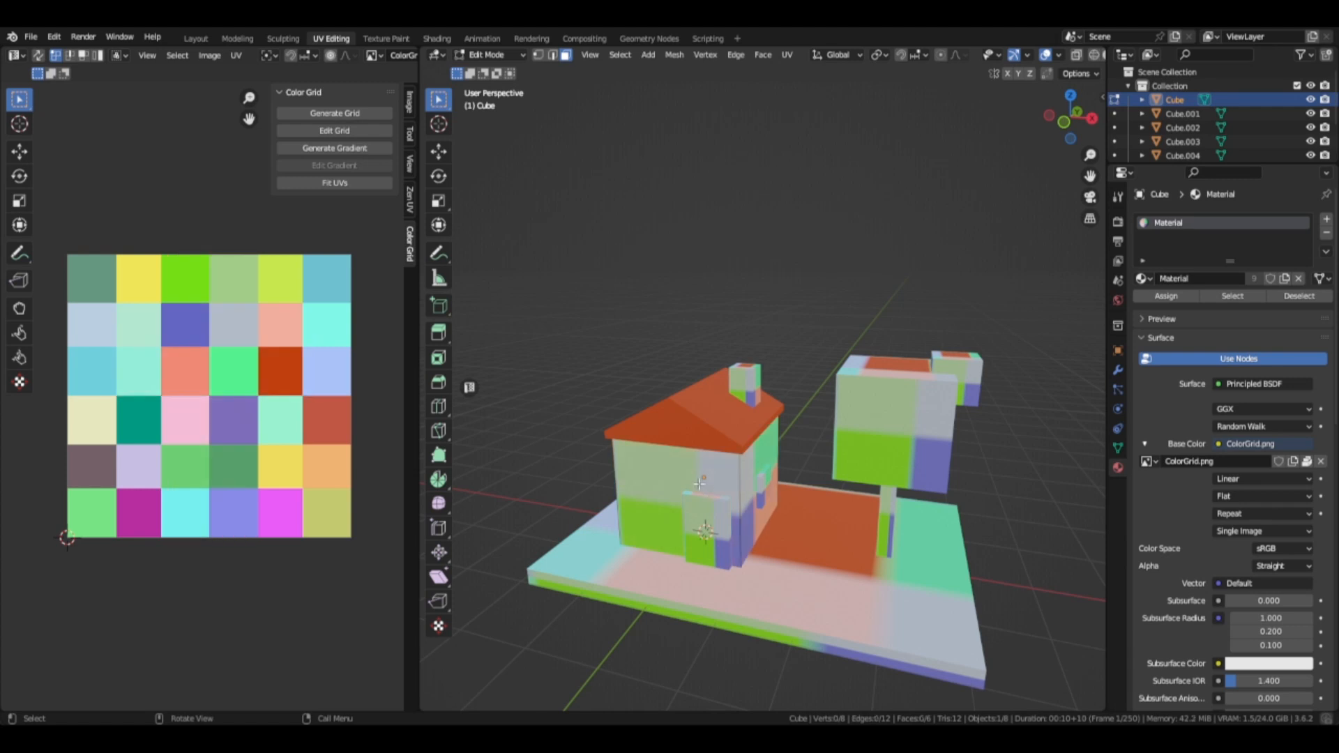
key(ctrl+l)
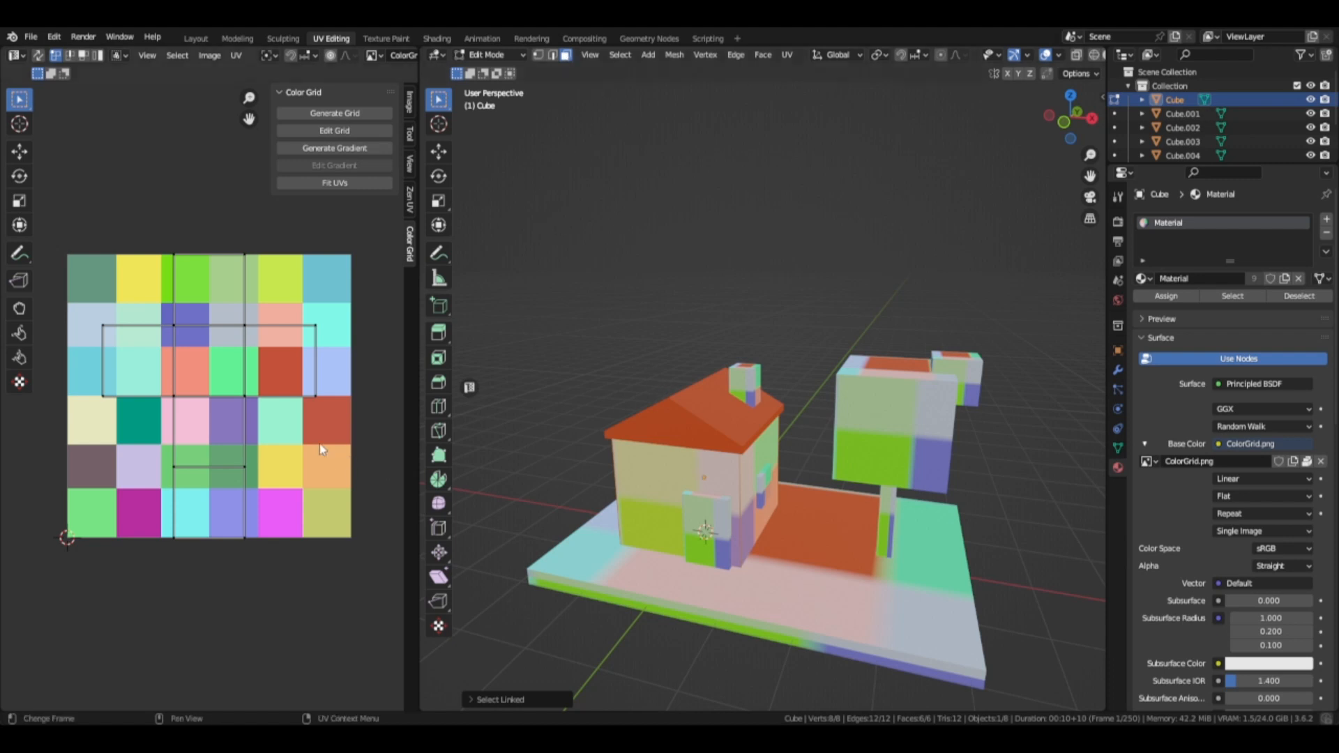
key(a)
key(s)
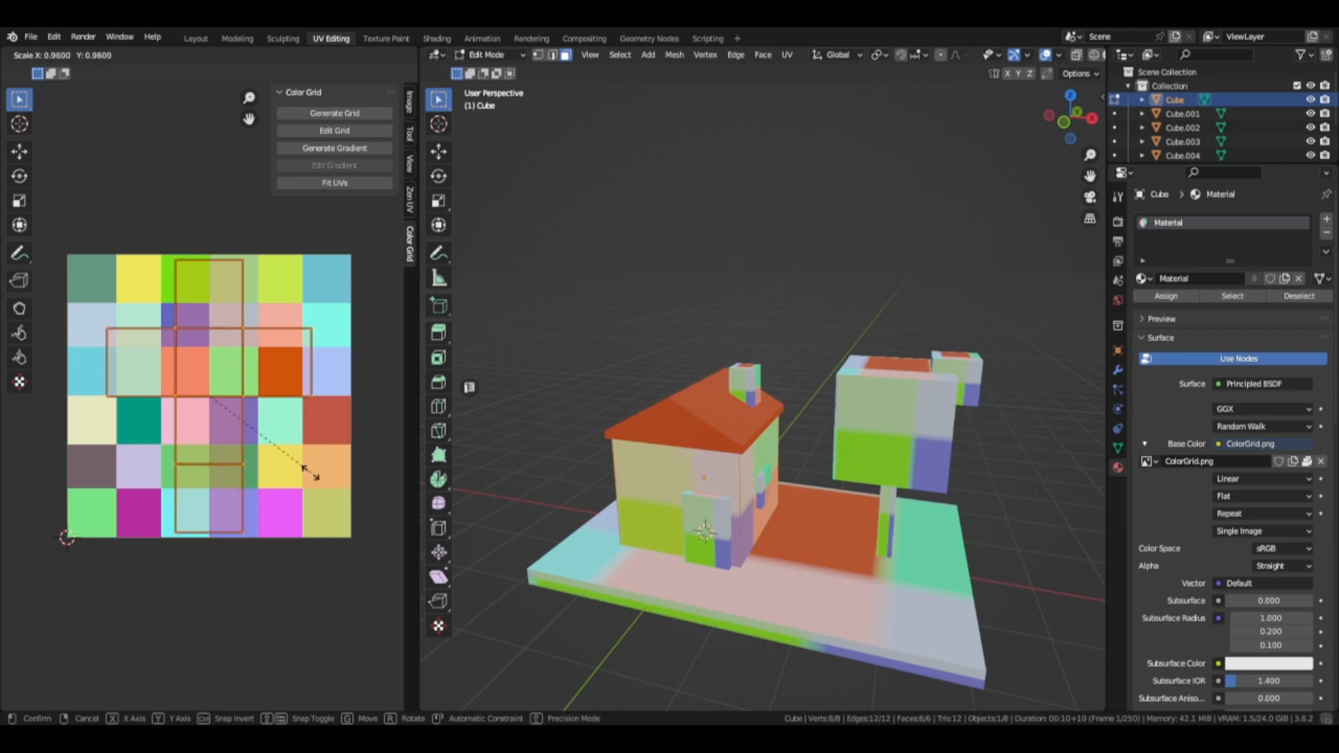
click(228, 407)
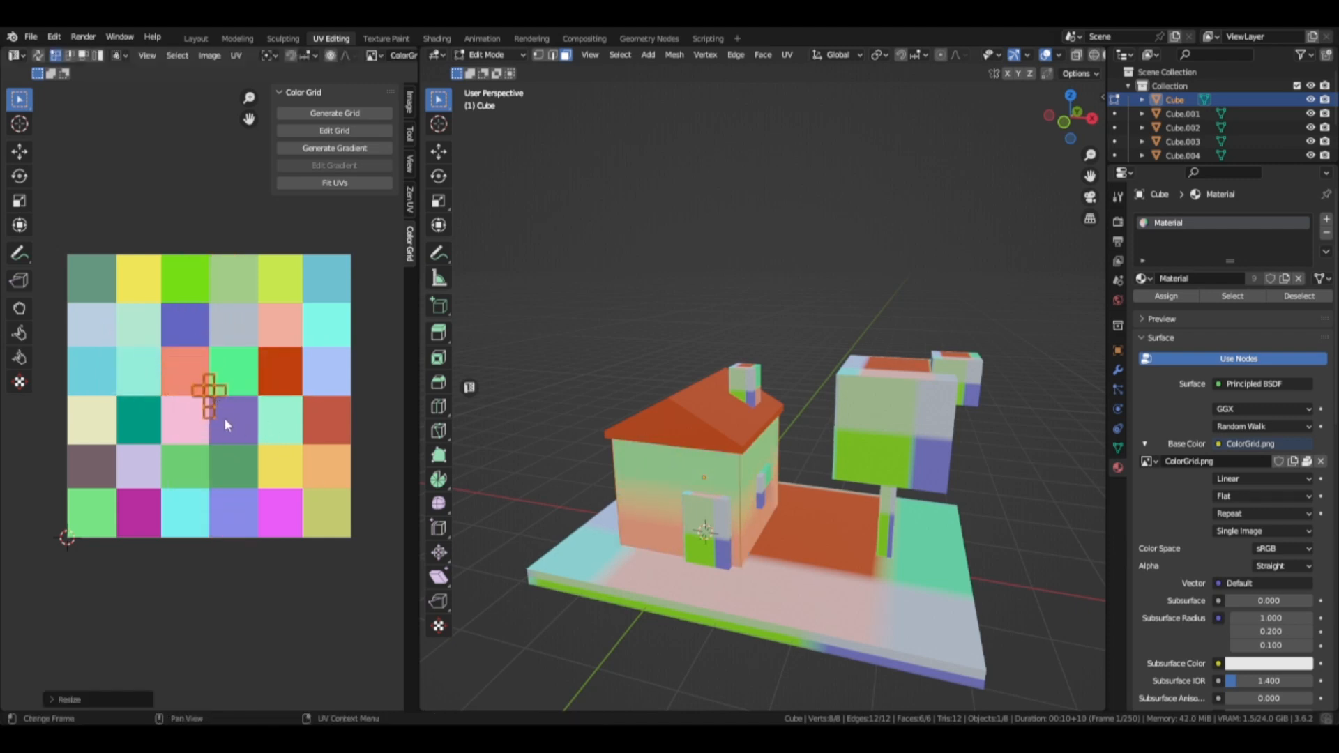
key(g)
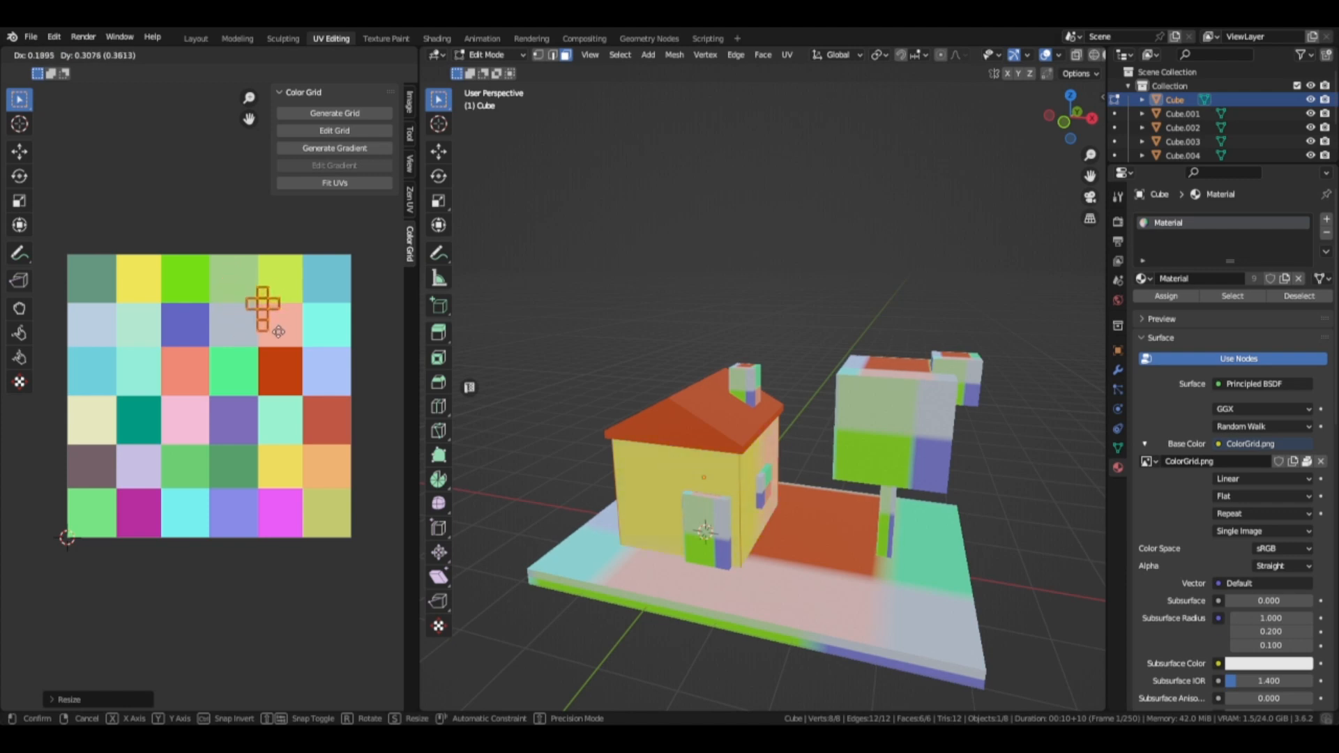
click(346, 307)
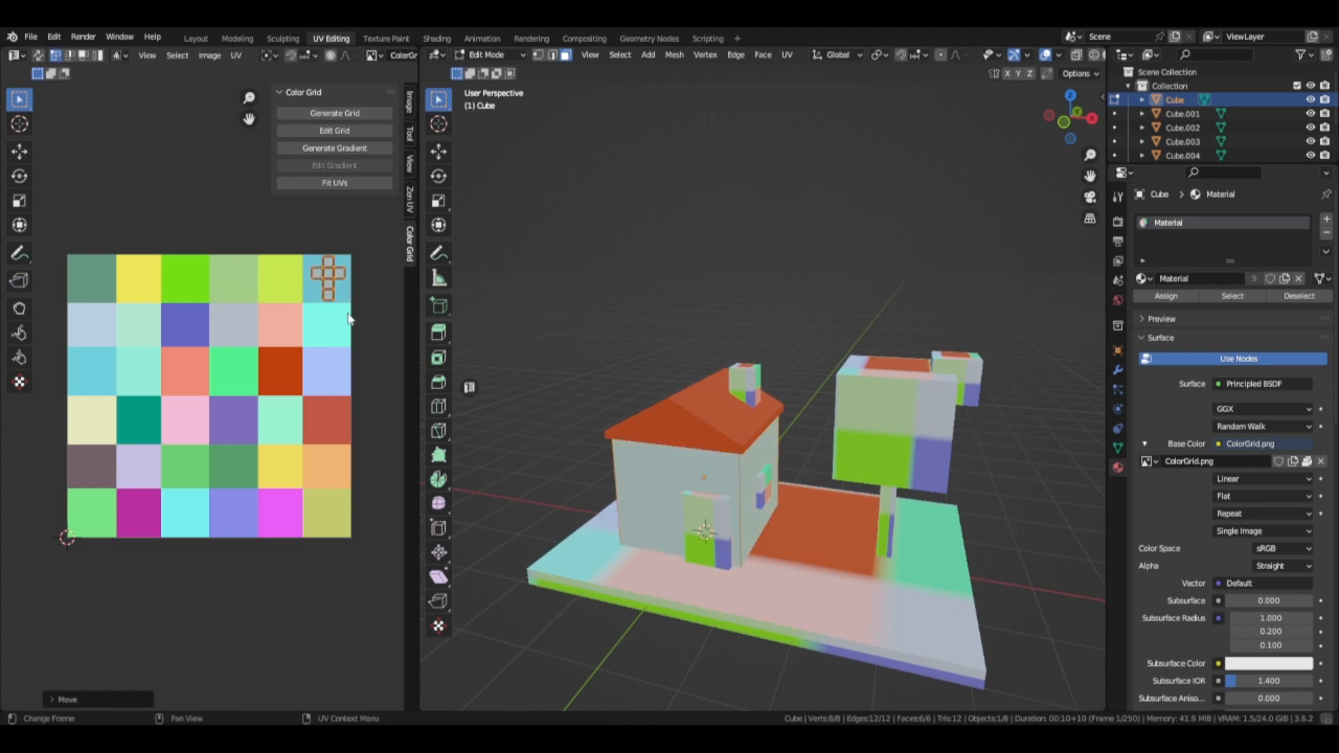
key(s)
click(388, 384)
middle_drag(755, 576, 709, 480)
key(Tab)
Step: Shrink all of the door's UVs and place them inside the dark mauve-brown square of the color grid
click(689, 531)
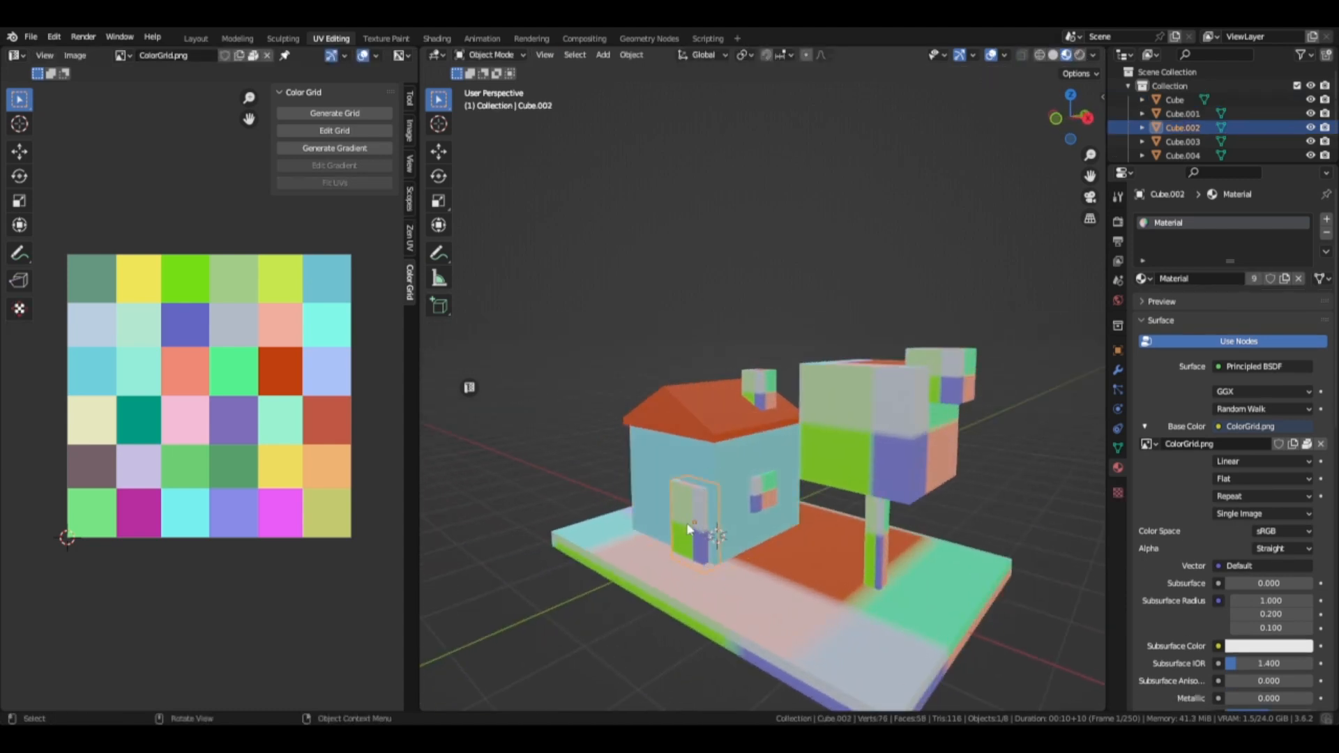
key(Tab)
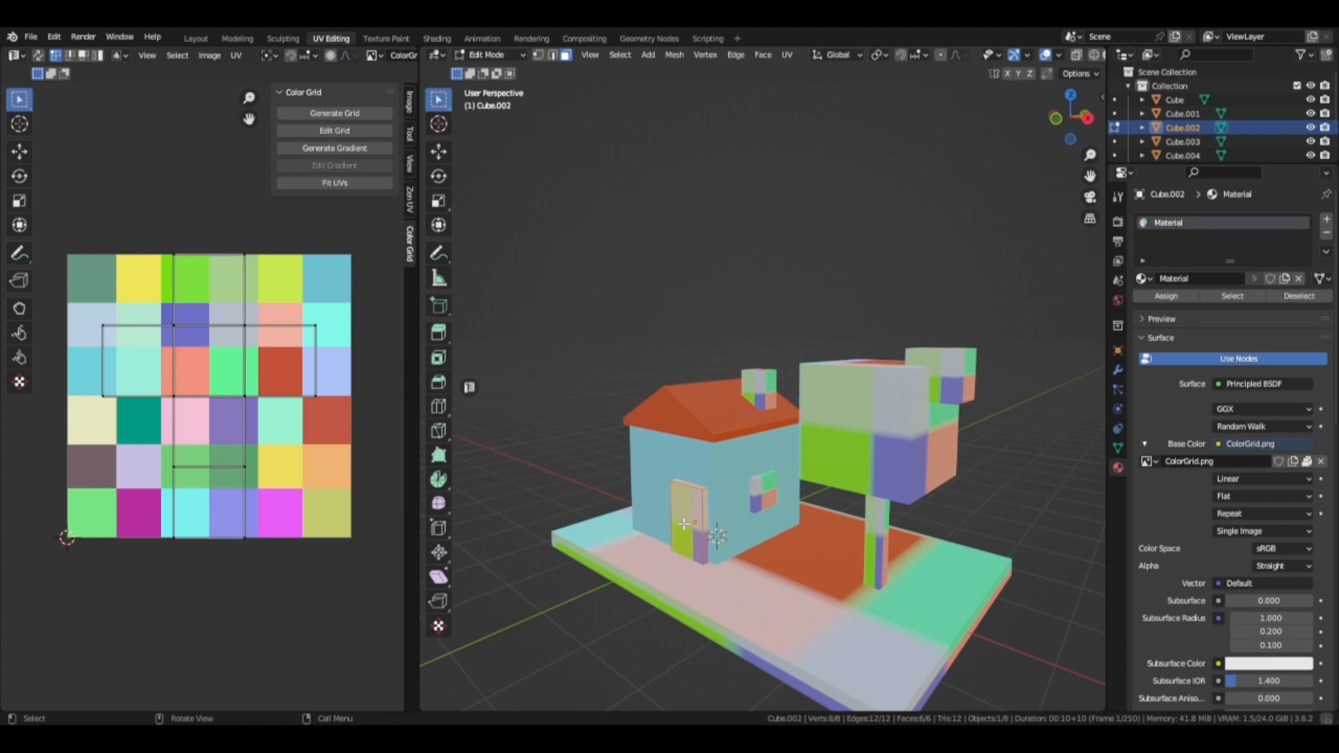
key(a)
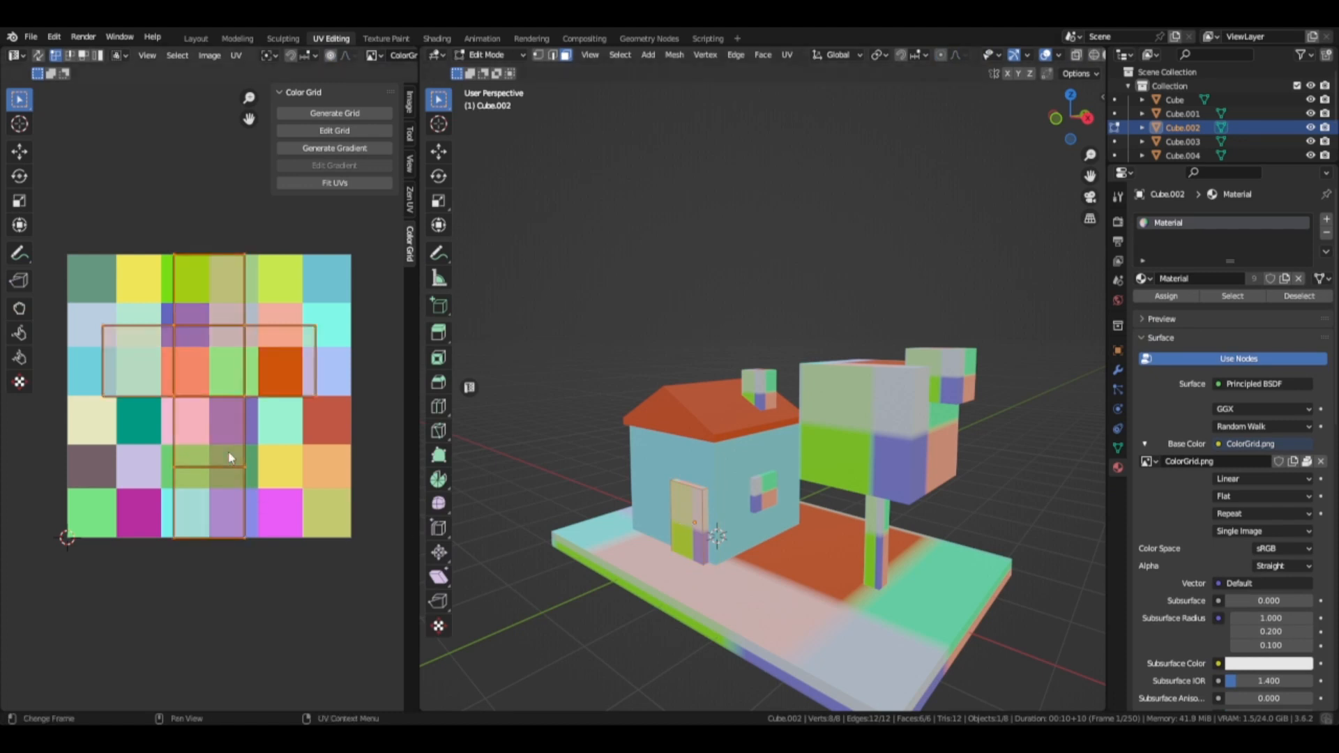
key(s)
click(220, 403)
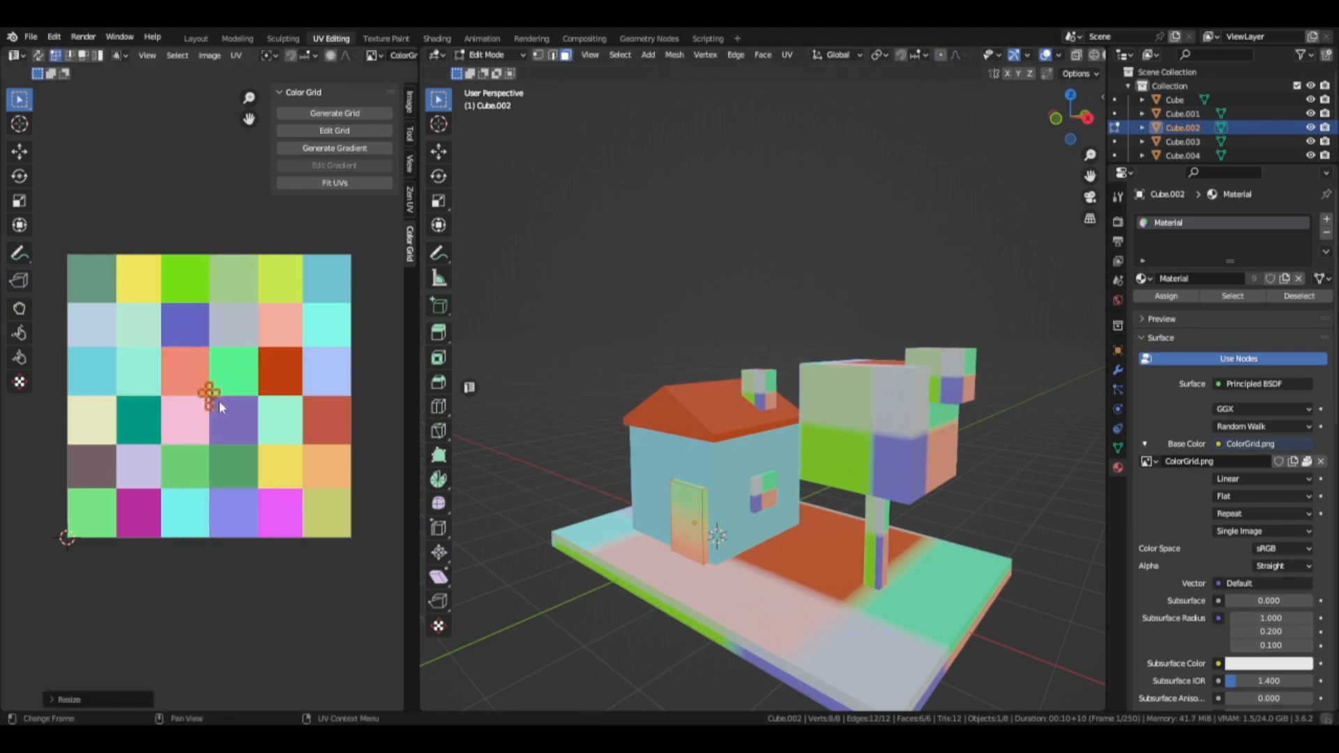
key(g)
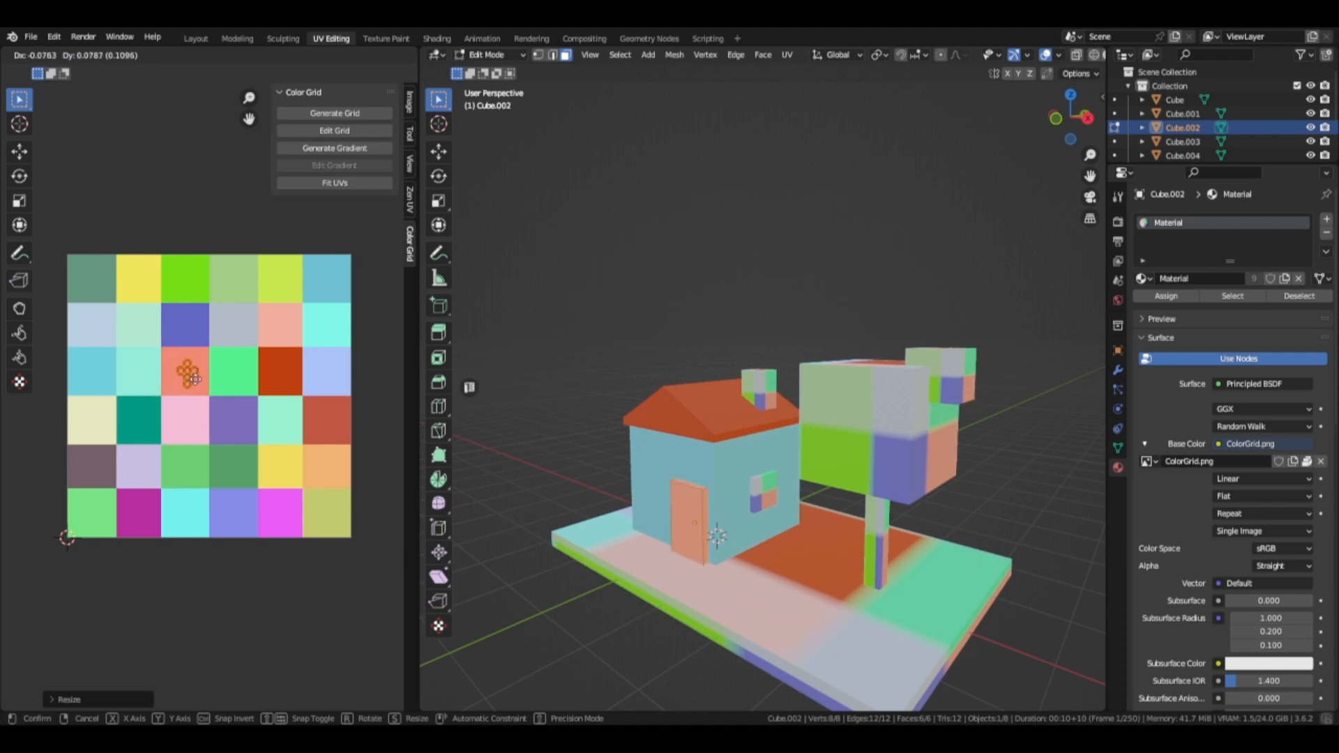
click(151, 477)
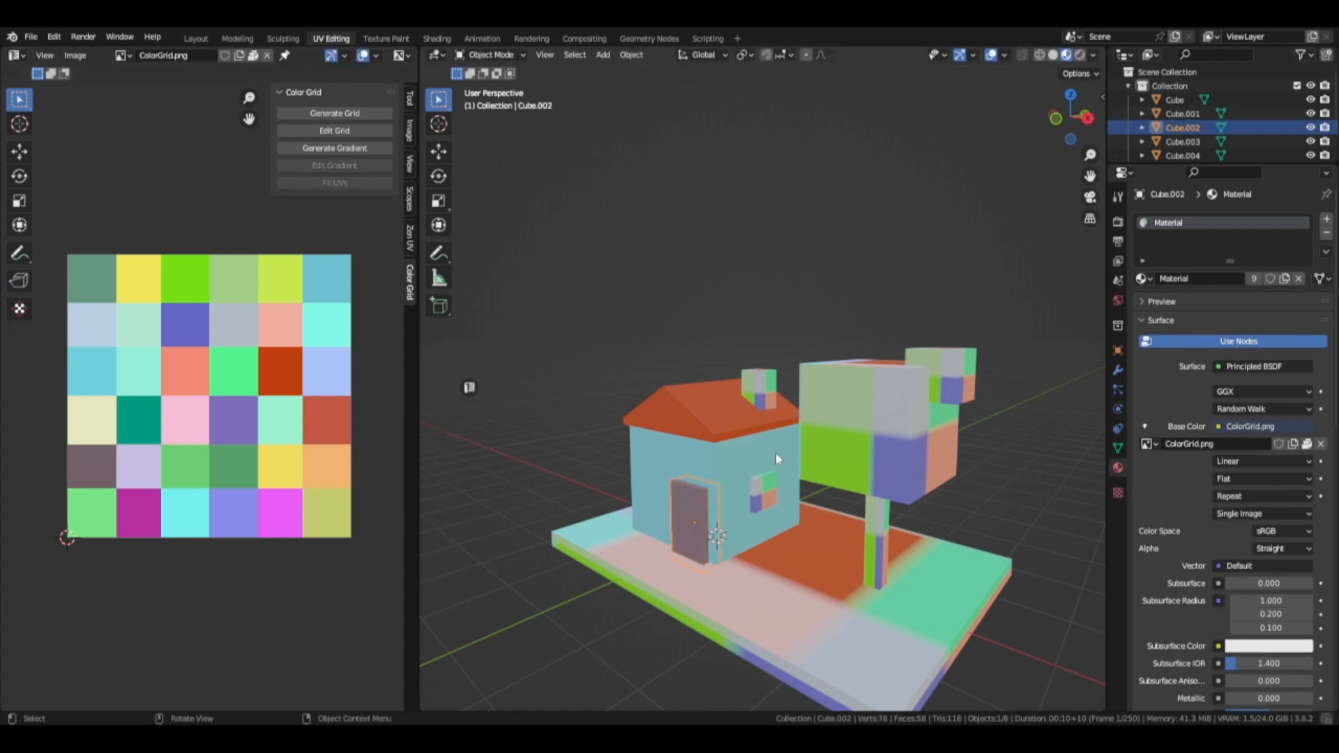
Step: Shrink all of the windows' UVs and place them inside the olive-yellow square in the color grid's bottom-right corner
key(alt+q)
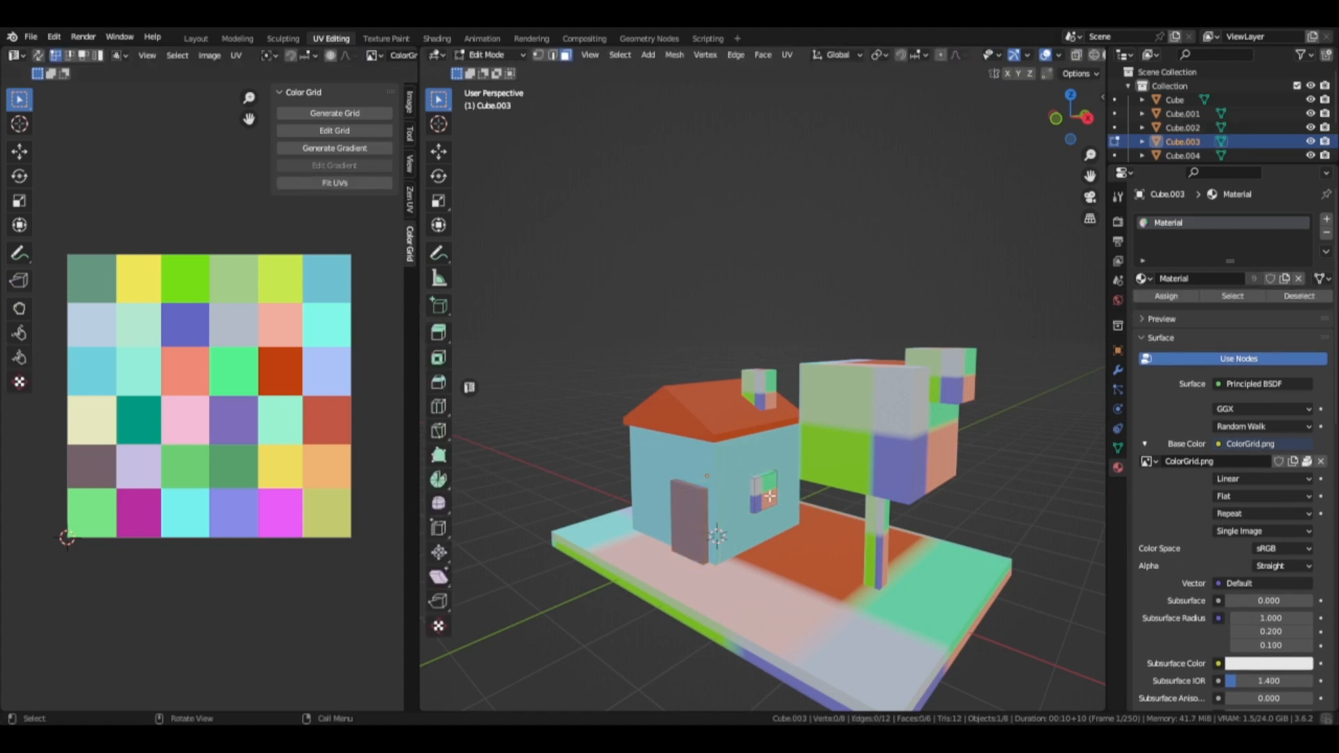
key(a)
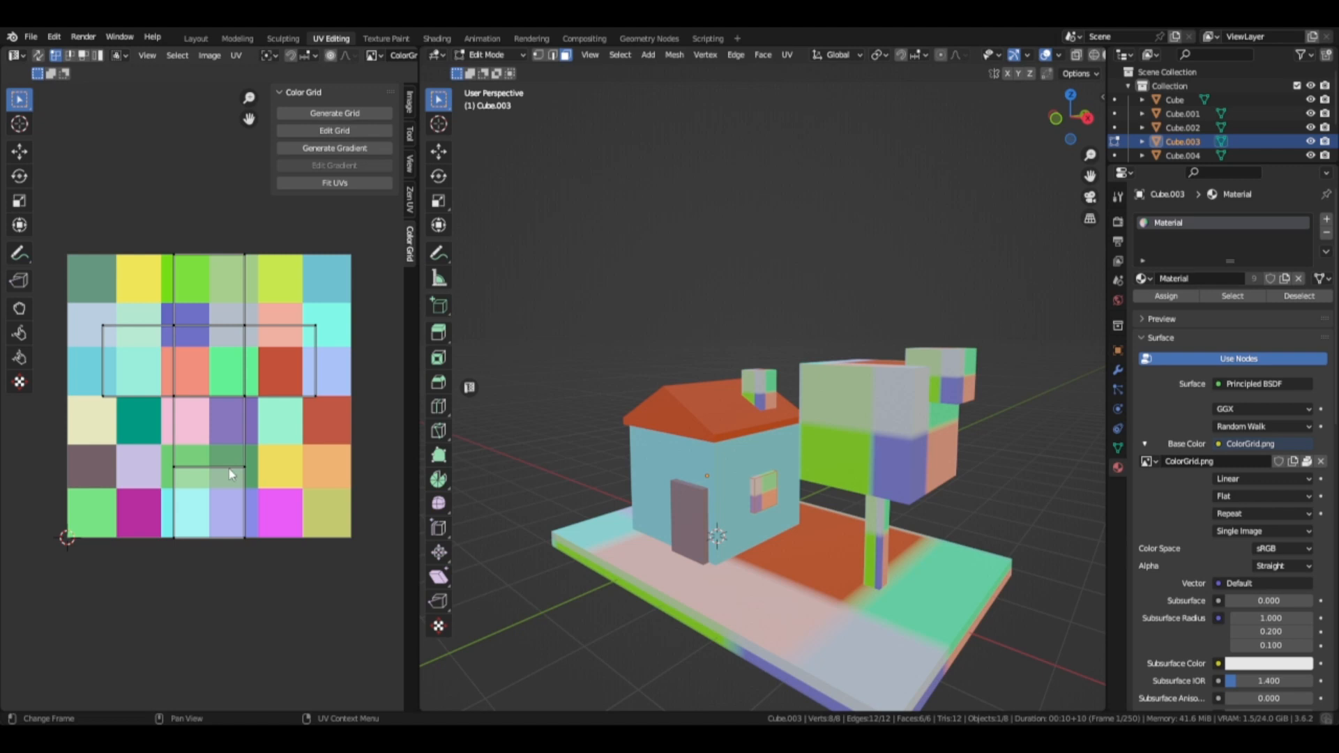
key(s)
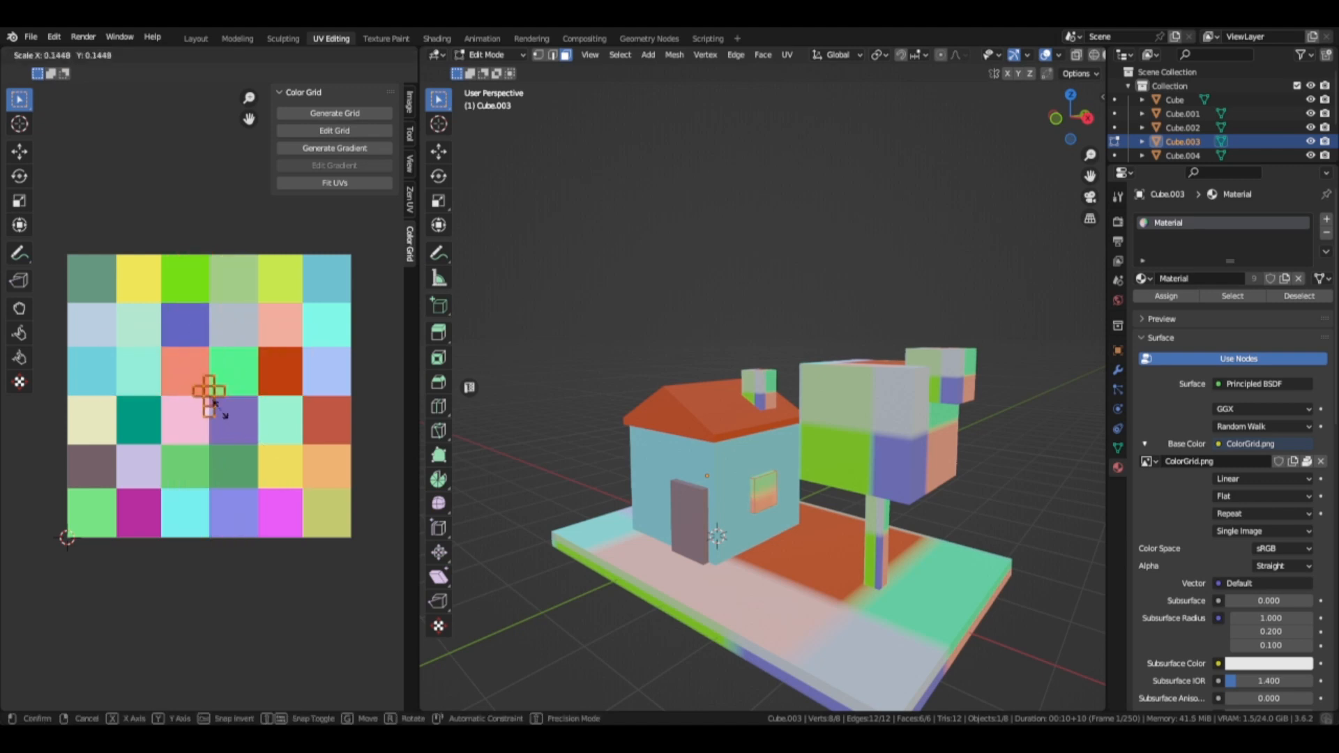
click(213, 403)
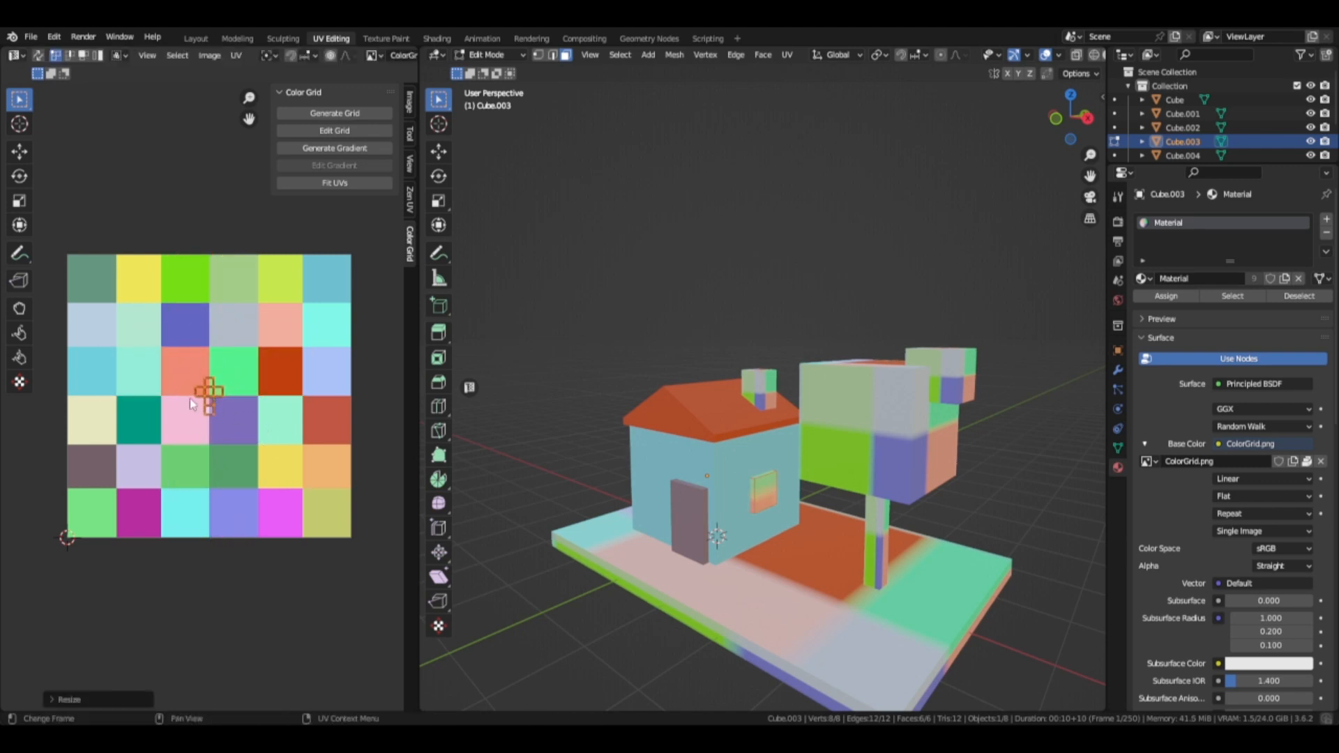
key(g)
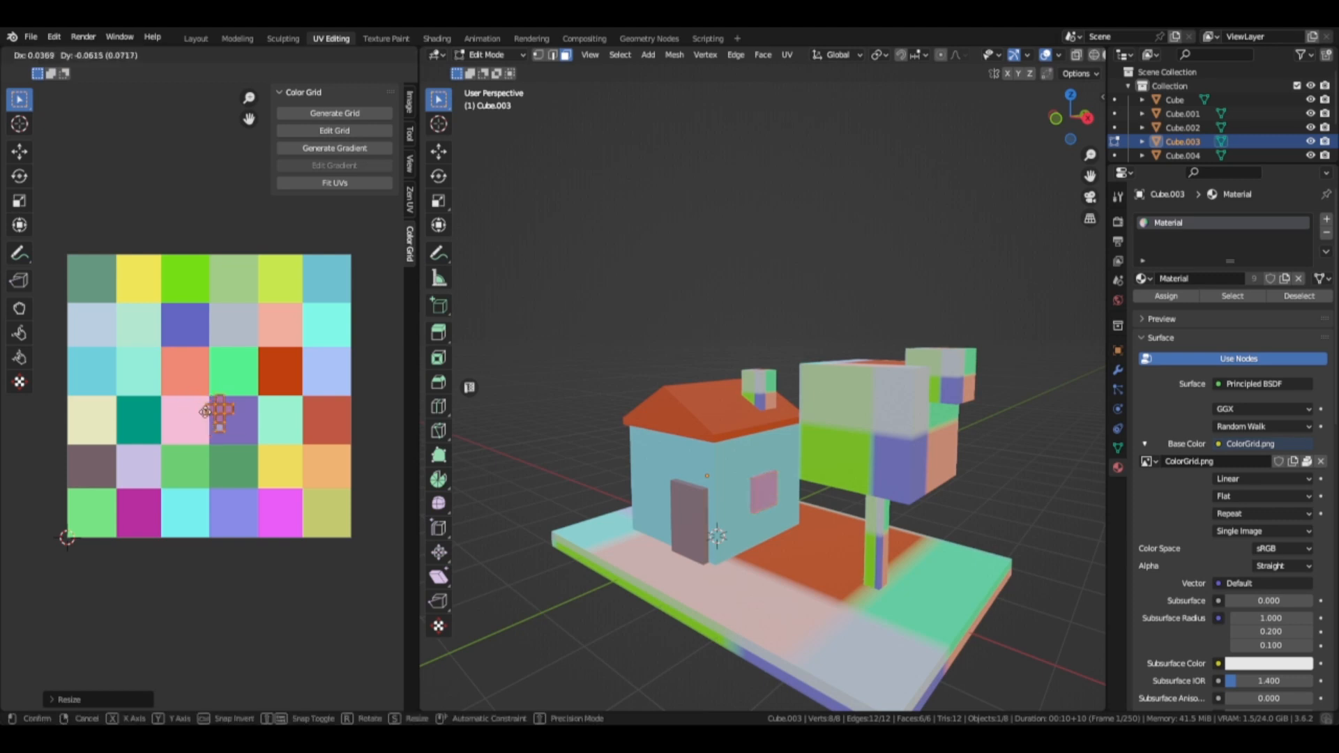
click(355, 532)
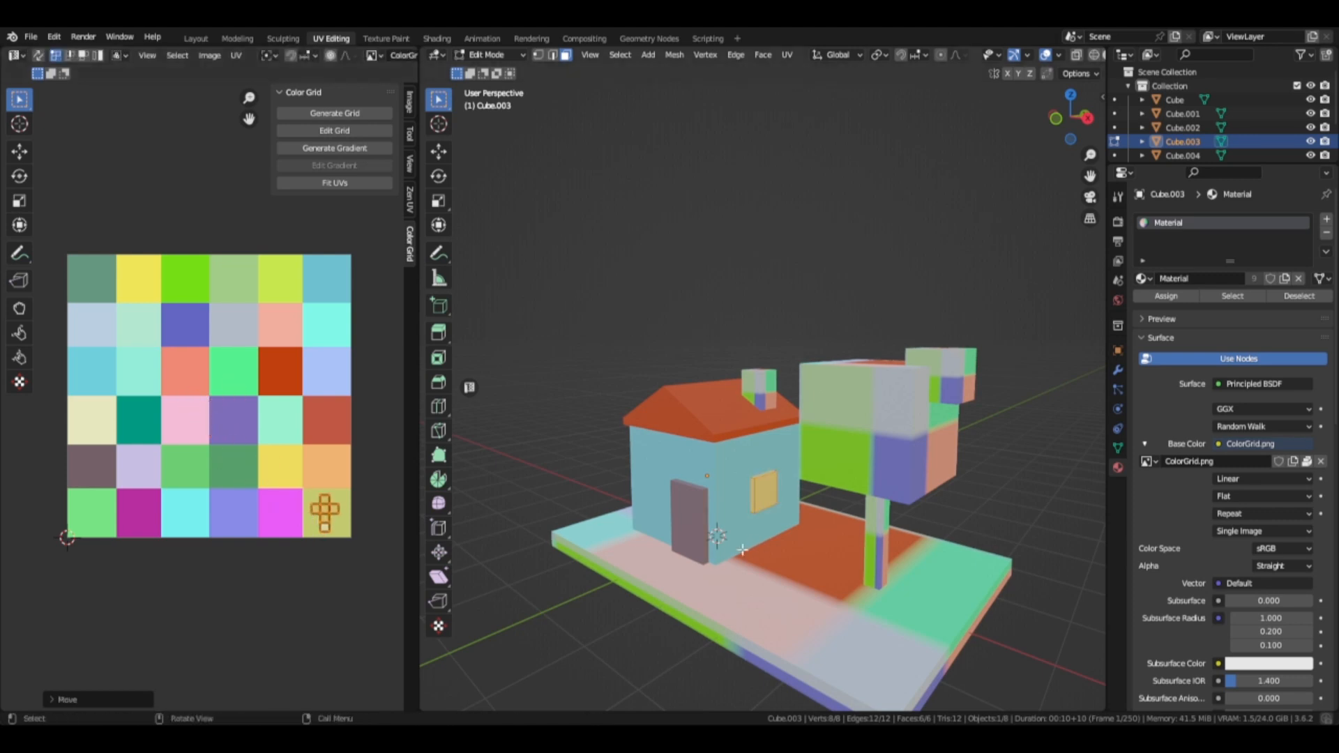
Step: Shrink all of the ground slab's UVs and place them inside the bright green square in the color grid's top row
click(718, 595)
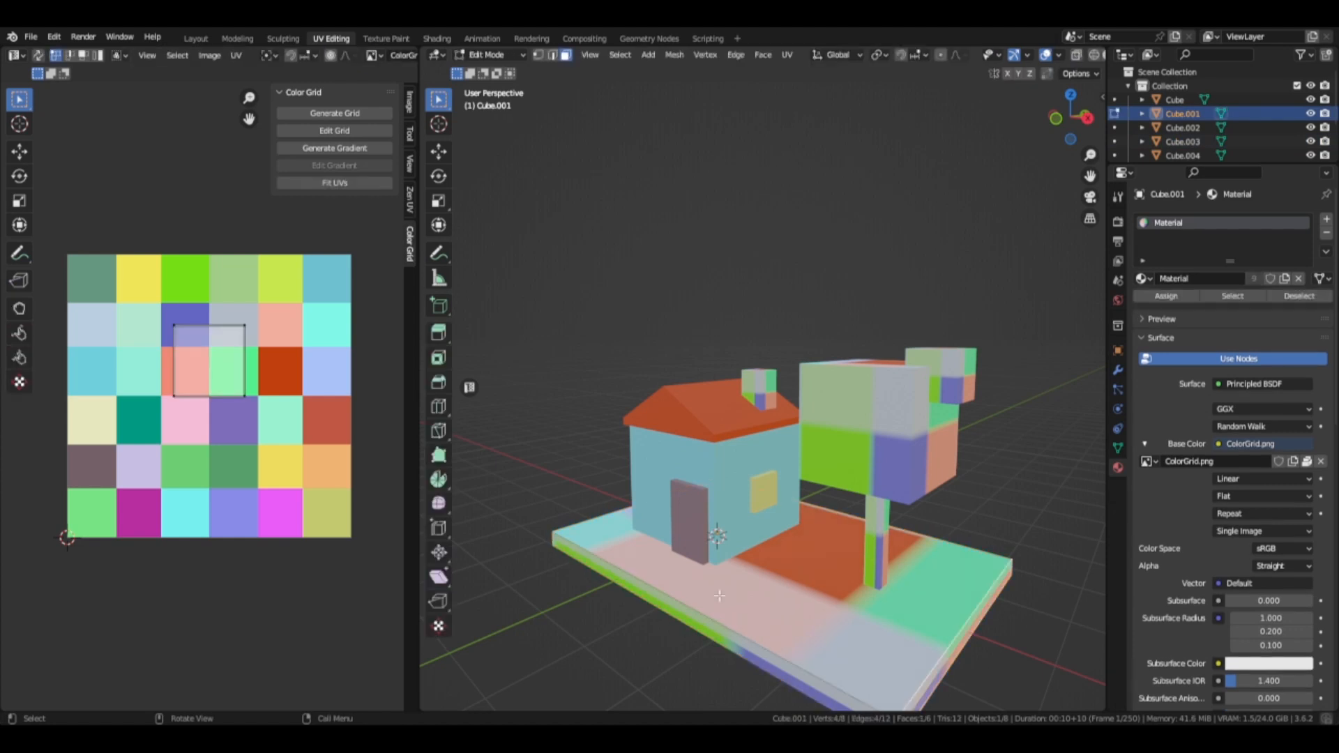
key(a)
key(a)
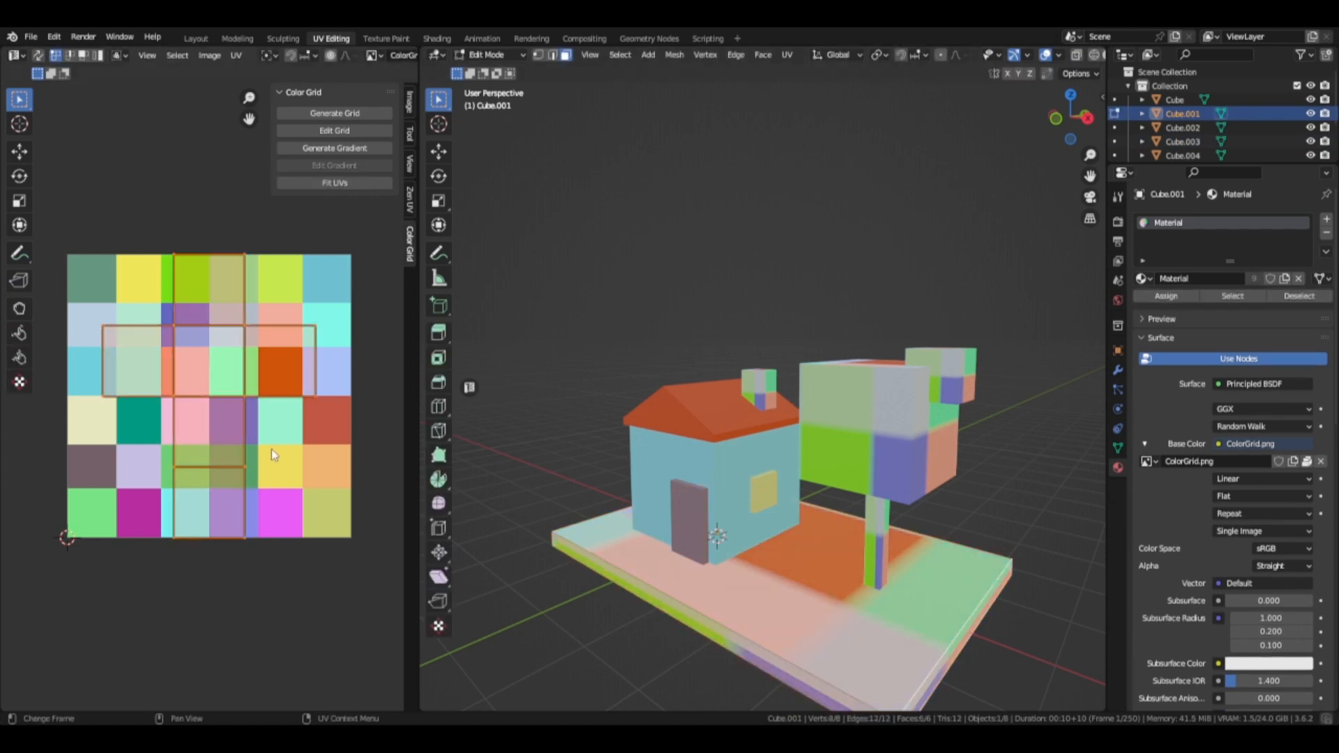
key(s)
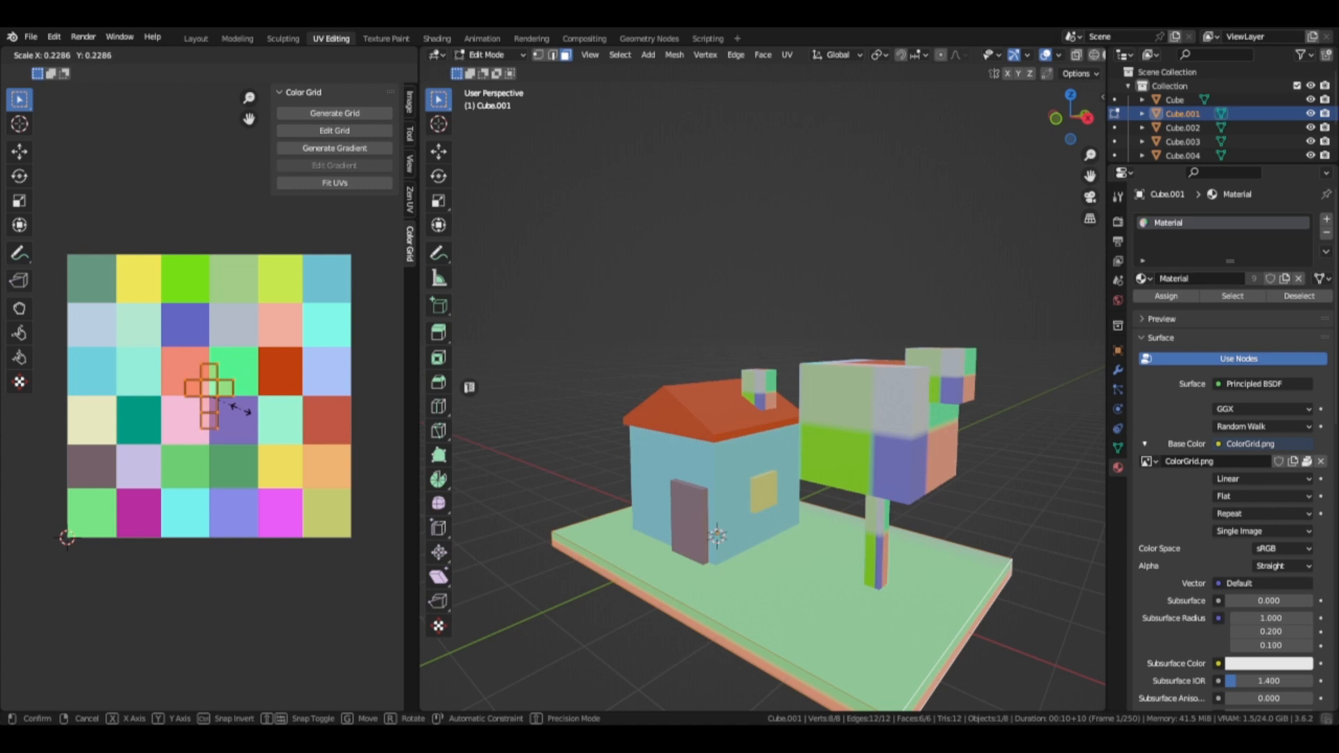
click(232, 402)
key(g)
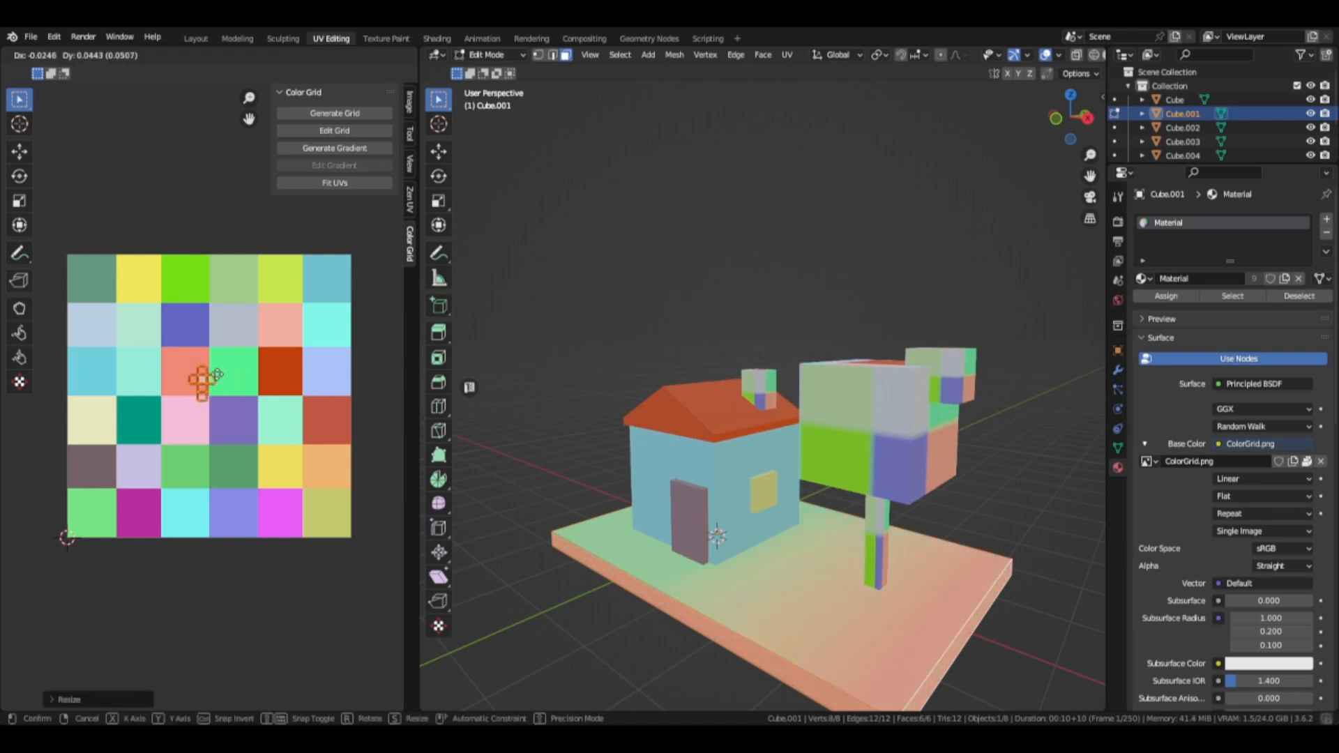
click(205, 280)
key(Tab)
Step: Shrink all of the tree foliage's UVs and place them inside the dark green square in the color grid's fifth row
middle_drag(764, 576, 760, 438)
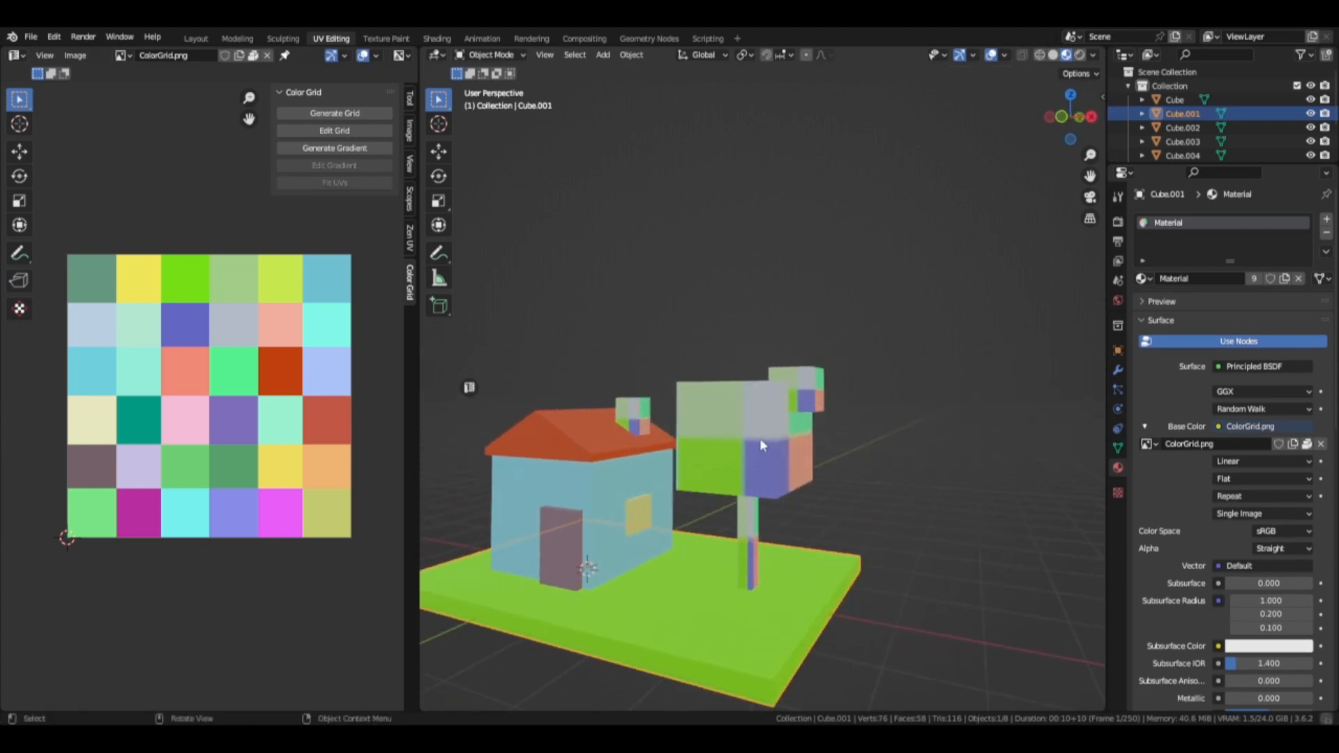
click(765, 447)
key(Tab)
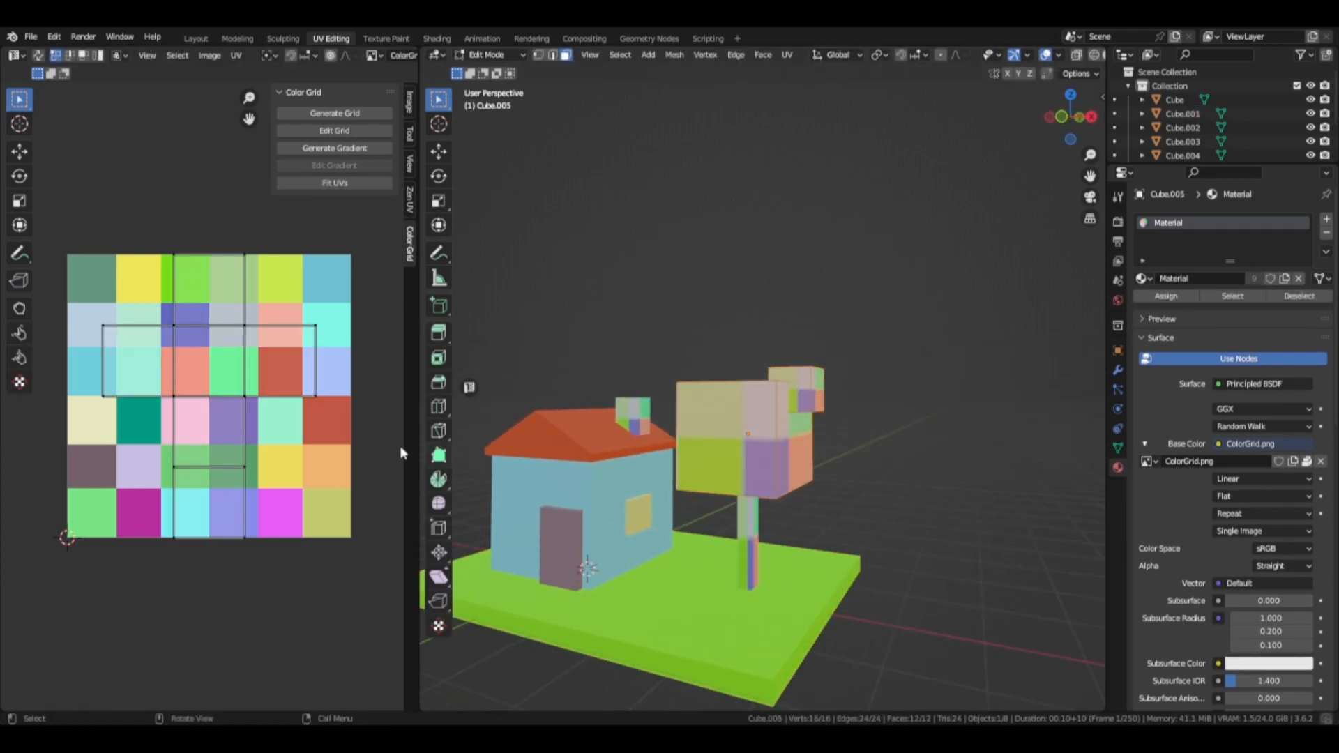
key(a)
key(s)
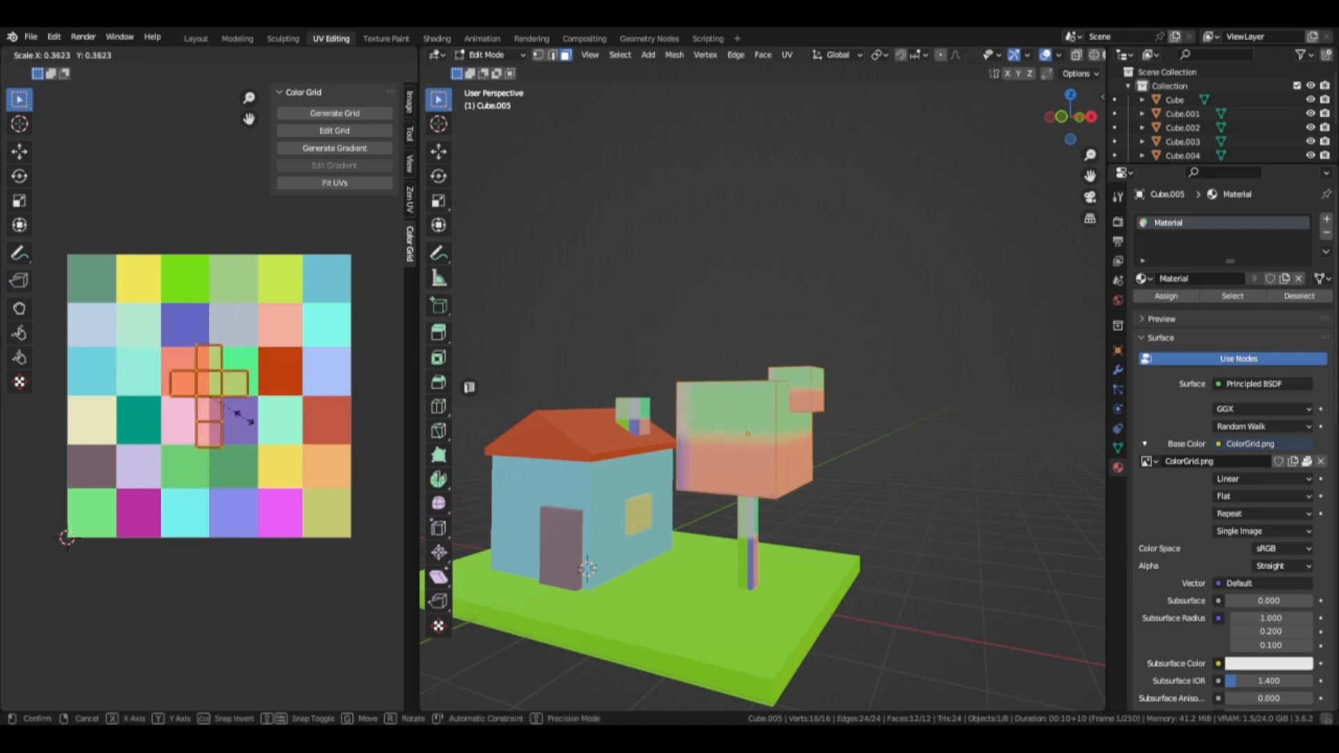
click(219, 418)
key(g)
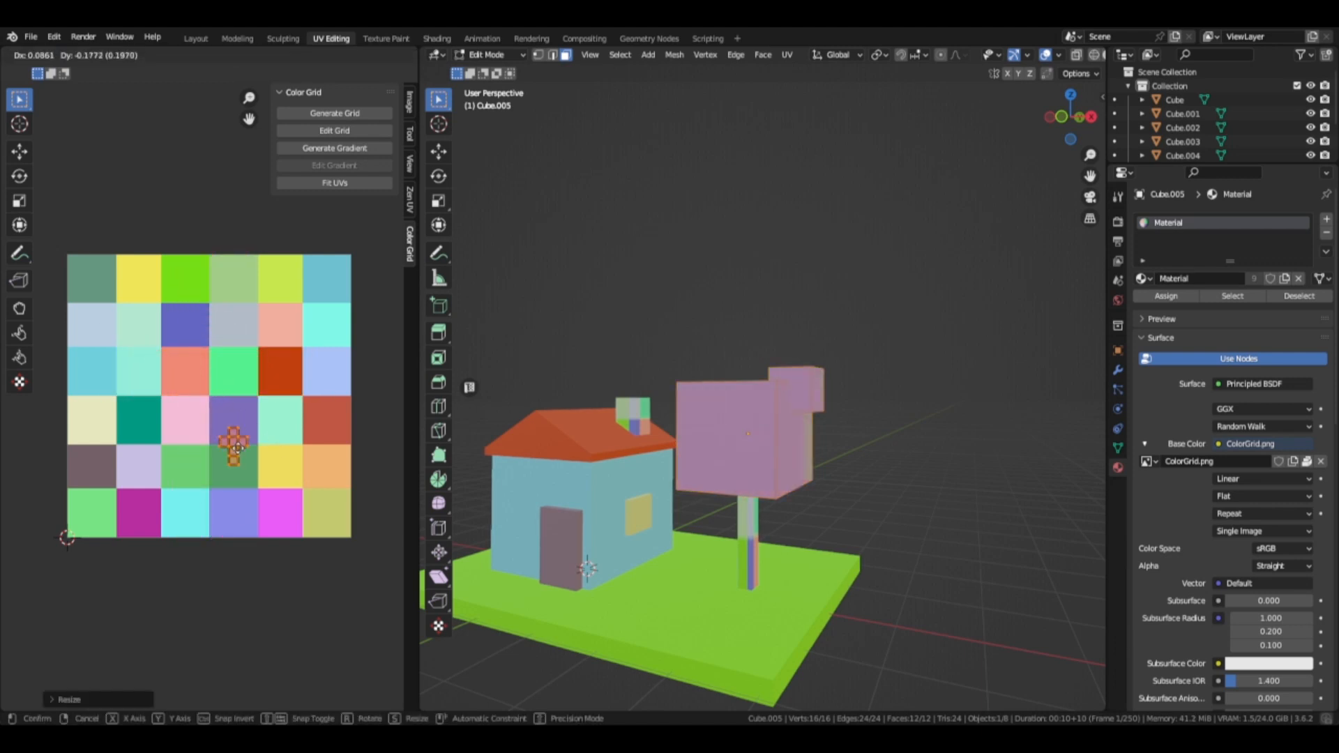
click(236, 463)
key(Tab)
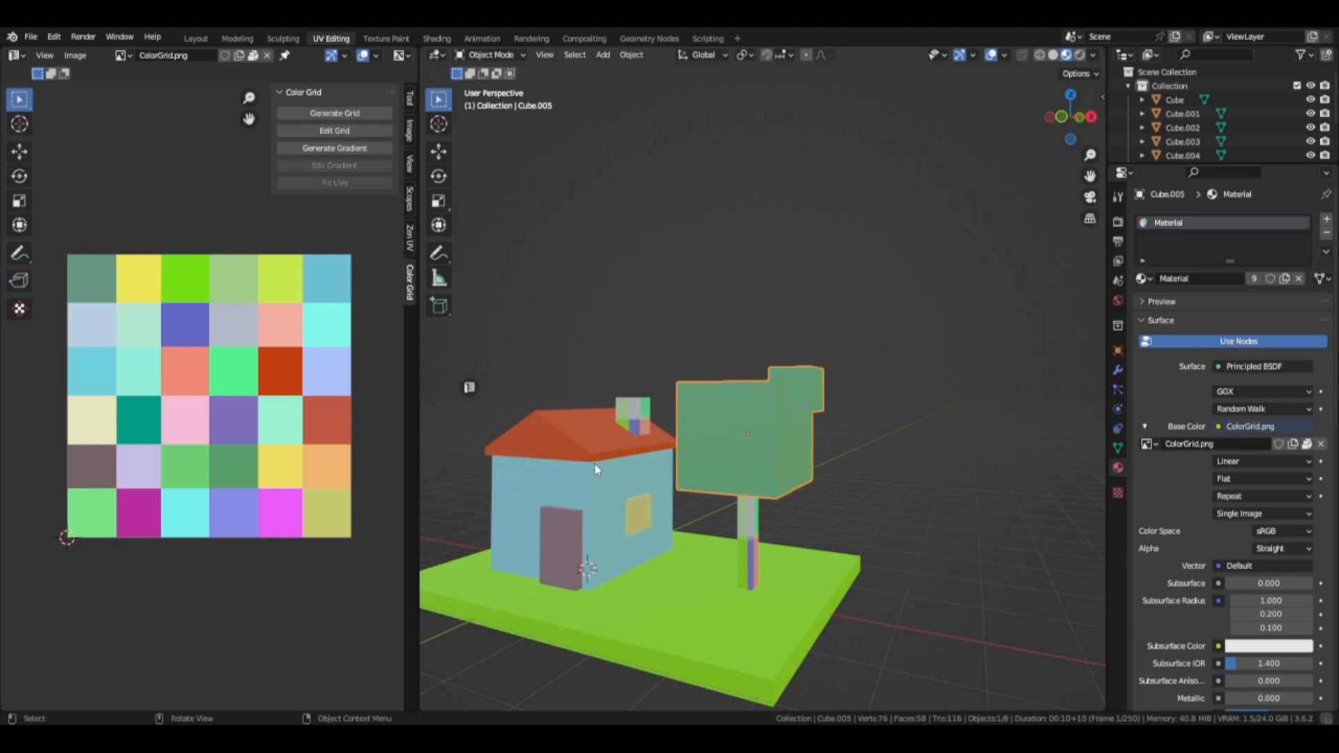
Step: Shrink all of the chimney's UVs and place them inside the brick-red square at the right end of the color grid's fourth row
click(632, 422)
key(Tab)
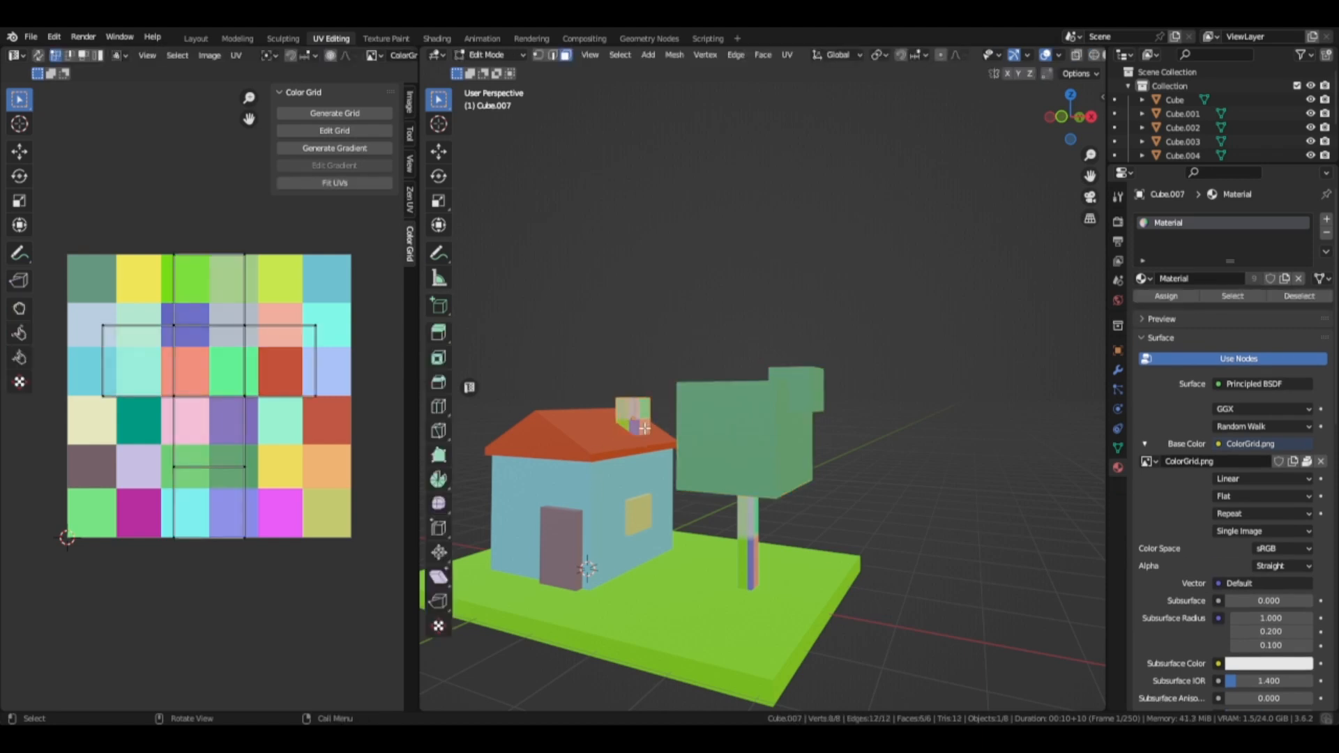
key(a)
key(s)
click(210, 402)
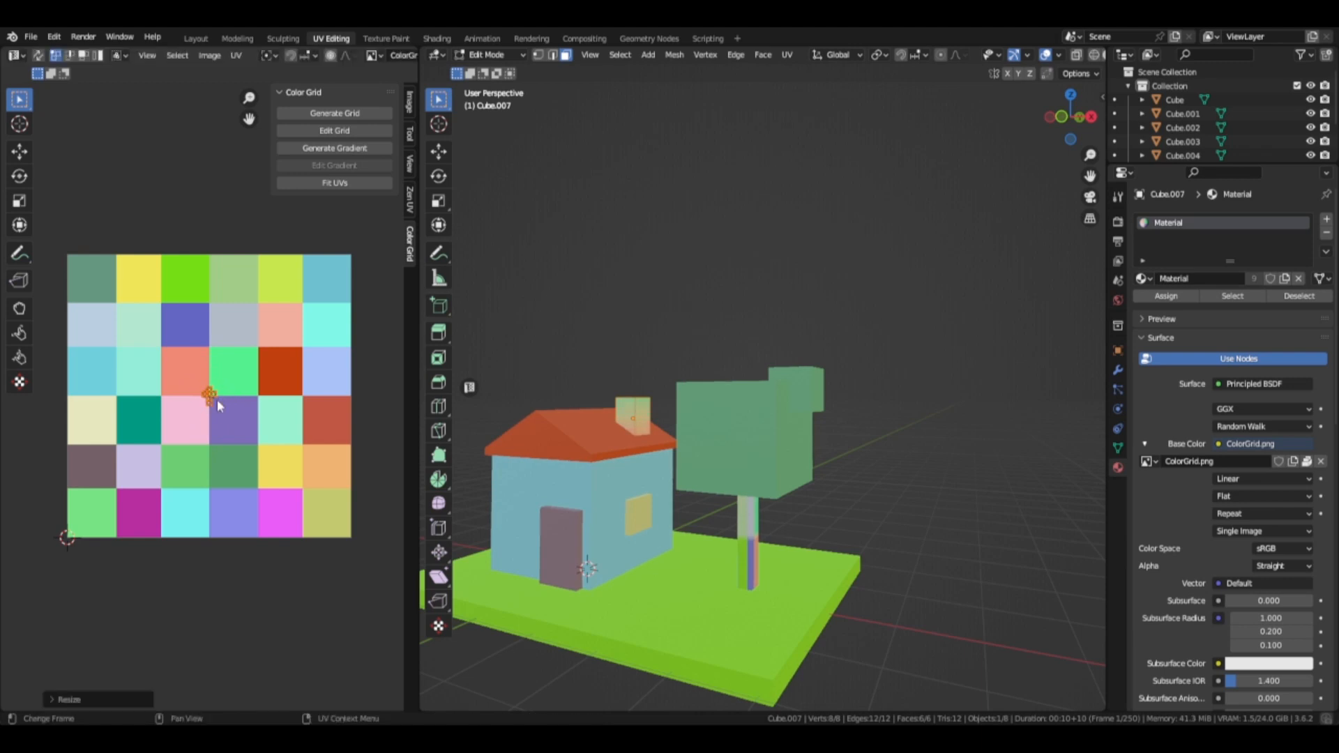
key(g)
click(337, 424)
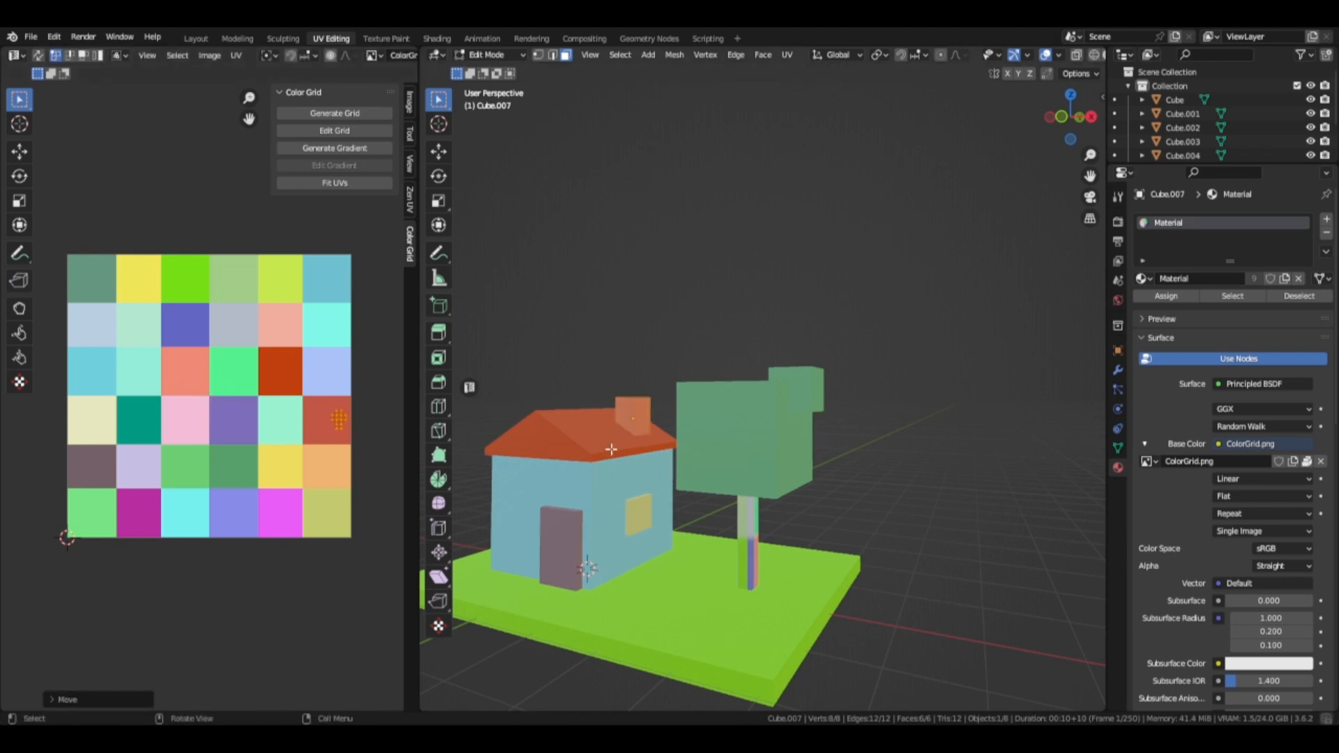
key(Tab)
Step: Shrink all of the tree trunk's UVs and place them inside the brick-red square at the right end of the color grid's fourth row
click(645, 523)
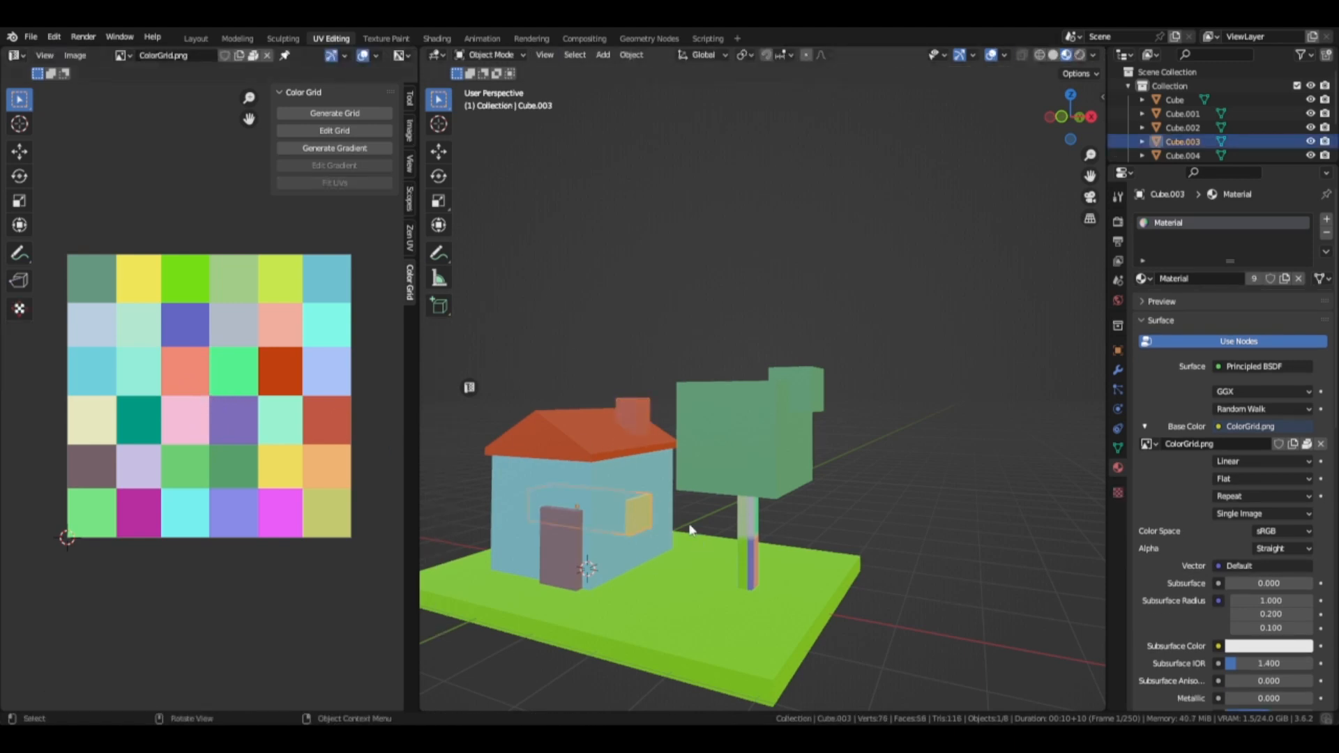
click(748, 544)
key(Tab)
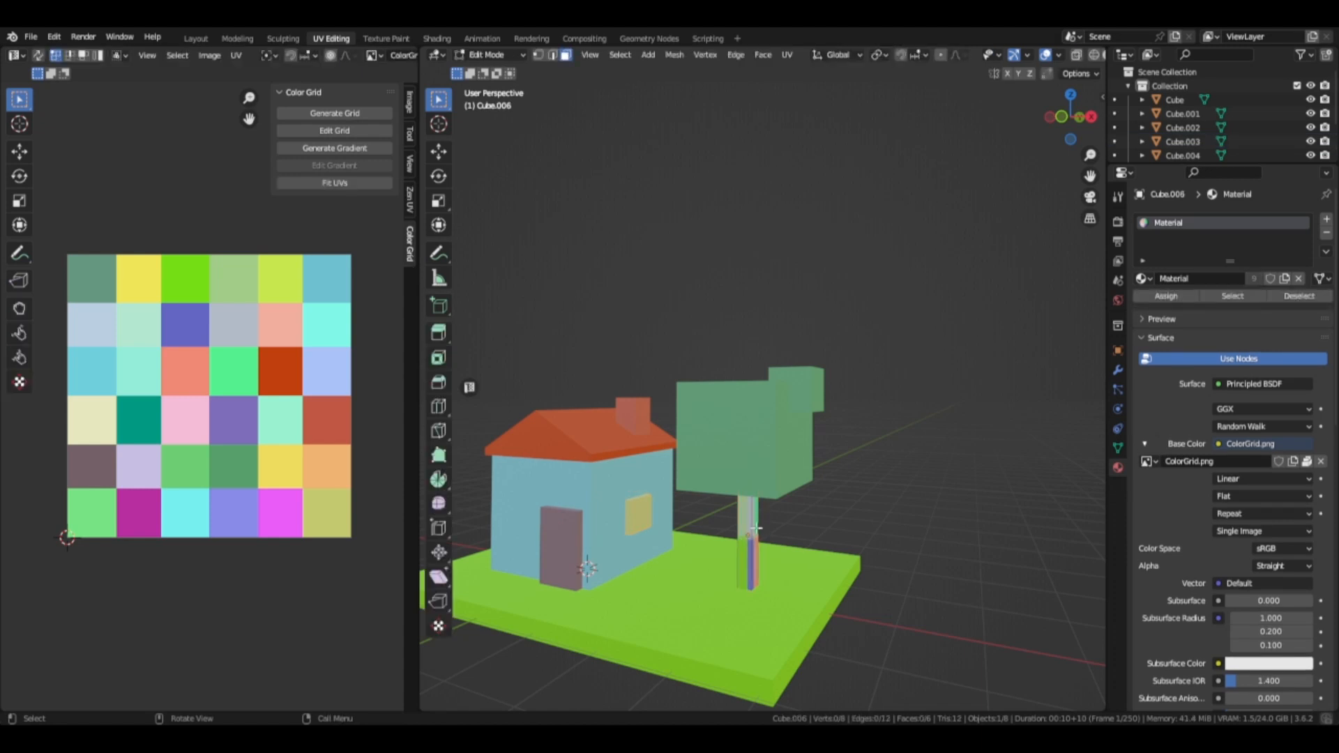
key(a)
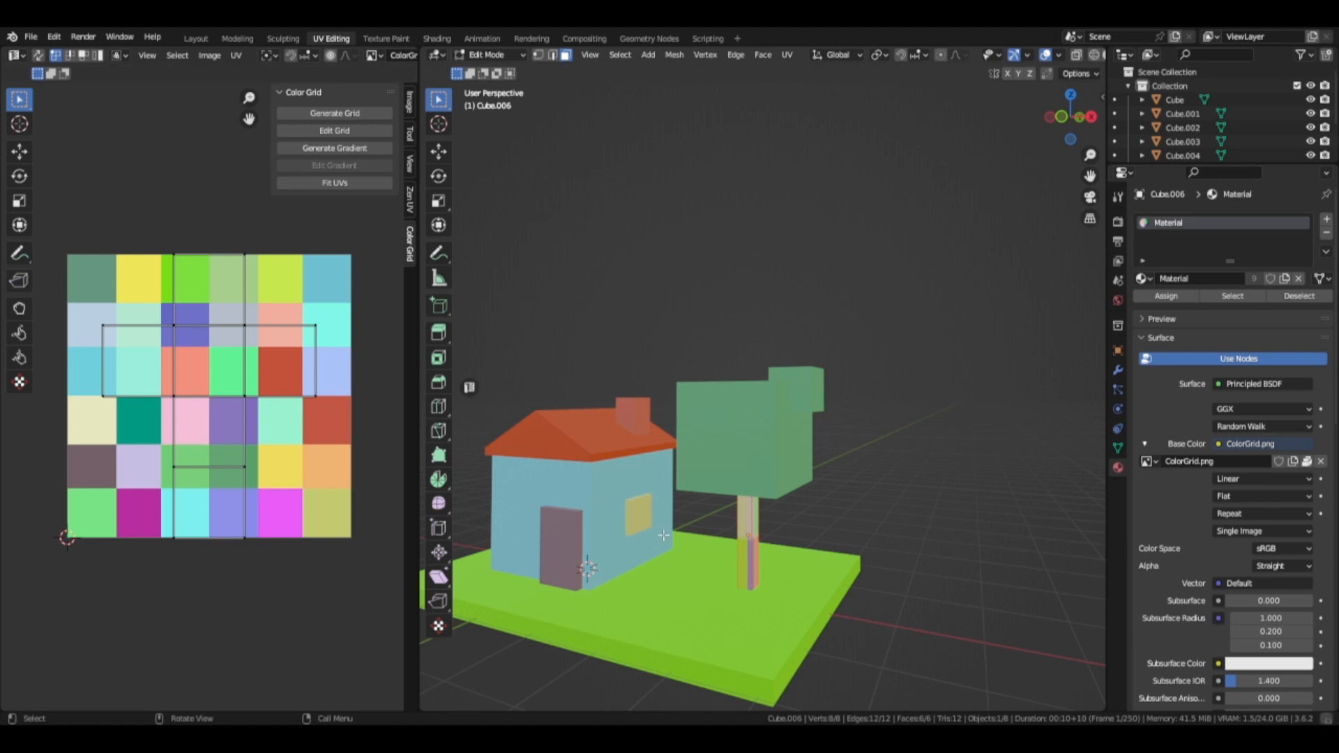
key(s)
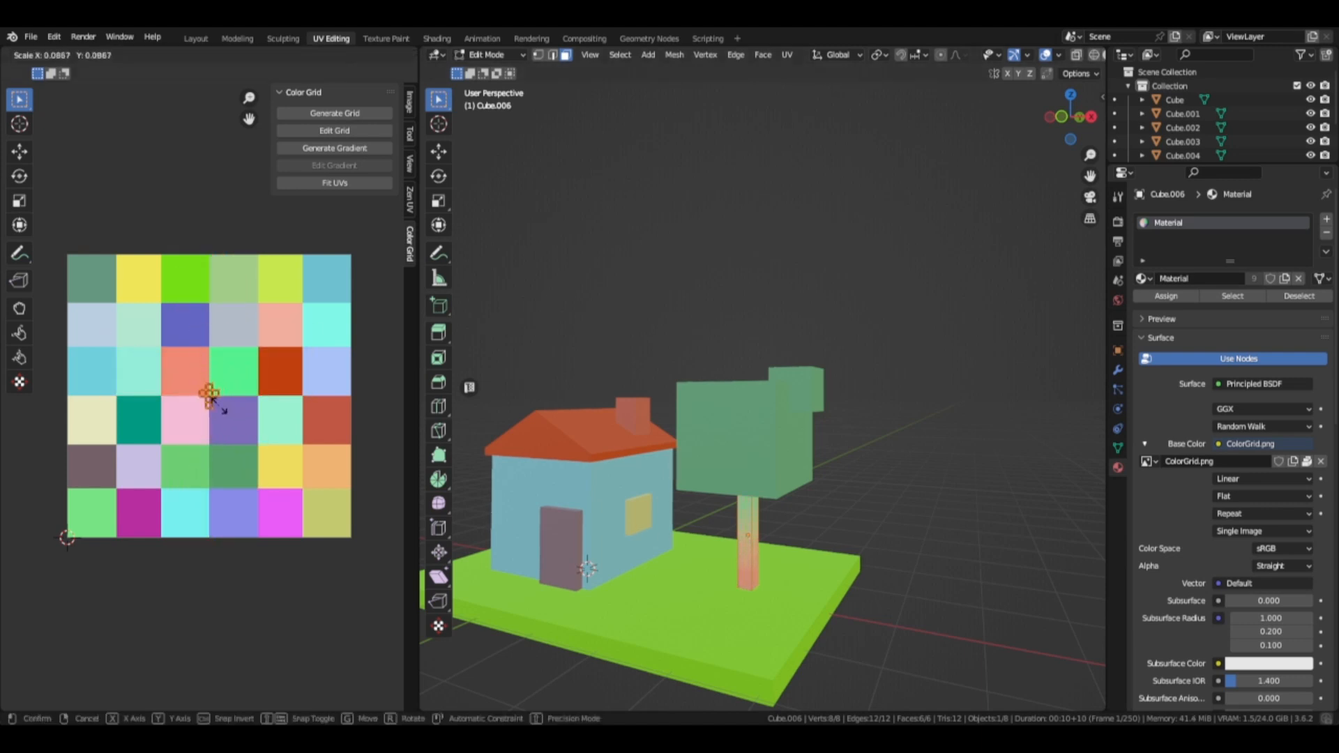
click(219, 406)
key(g)
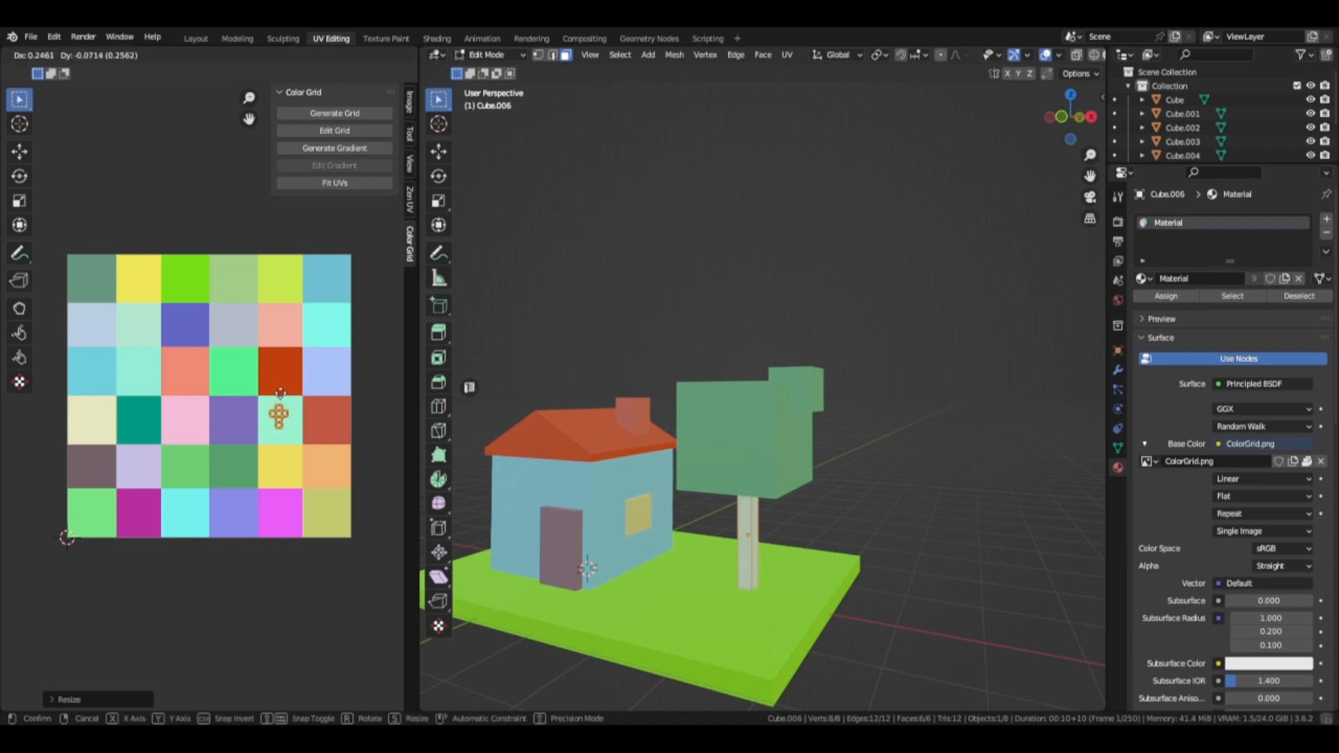
click(279, 330)
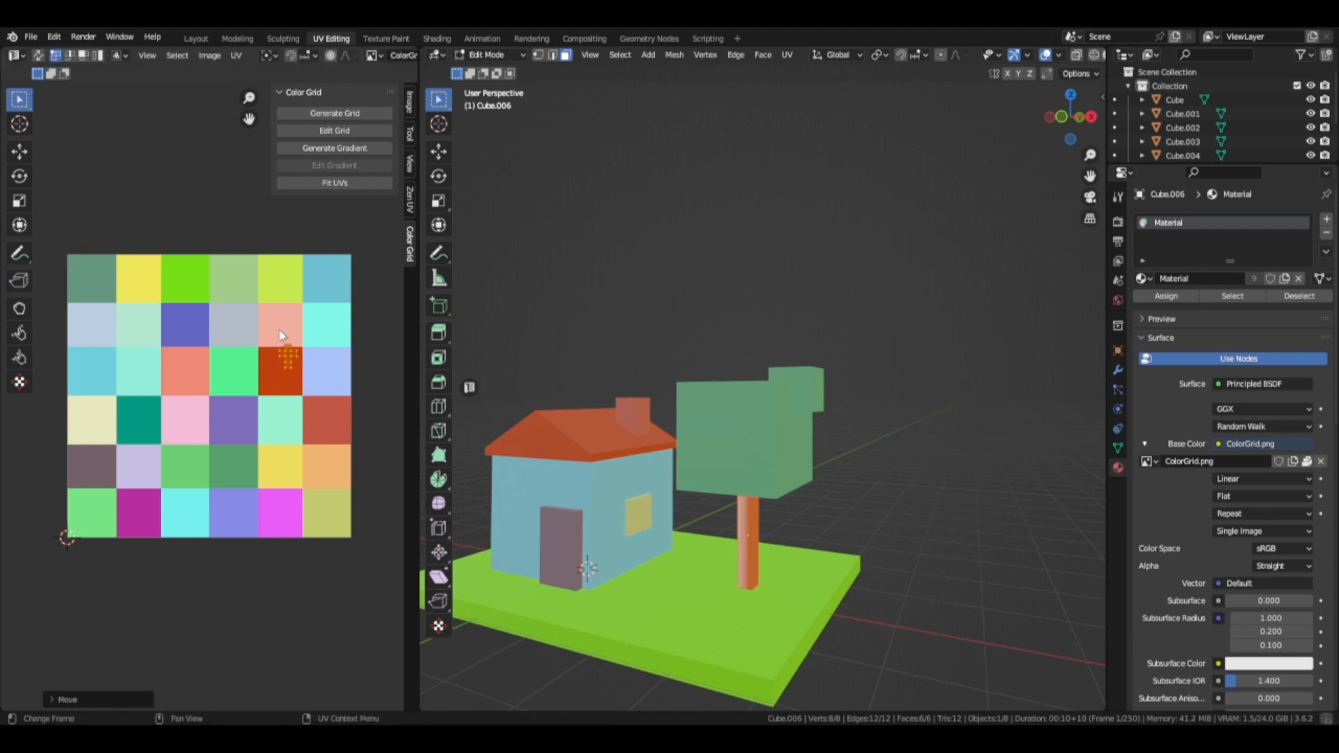
key(g)
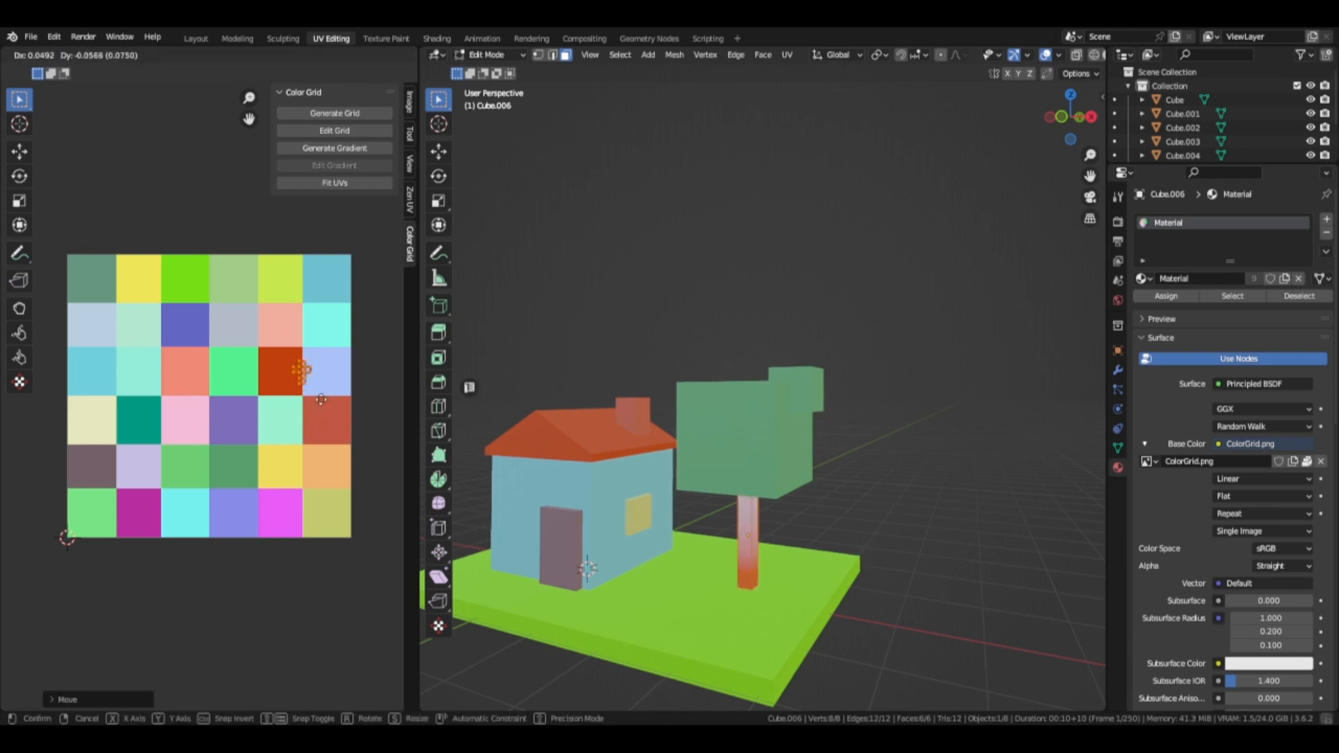
click(347, 452)
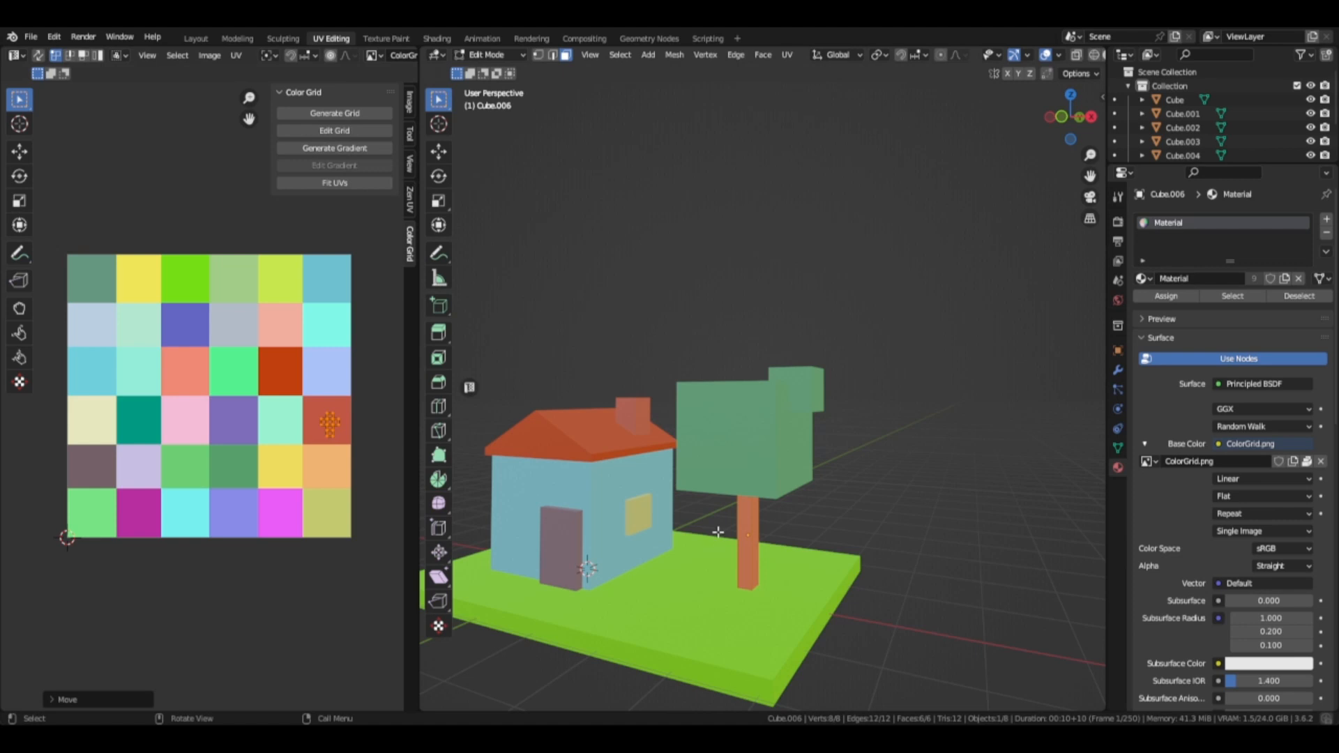
key(Tab)
Step: Start generating a gradient texture, setting the first color to golden yellow and the second to light orange
middle_drag(574, 378, 614, 252)
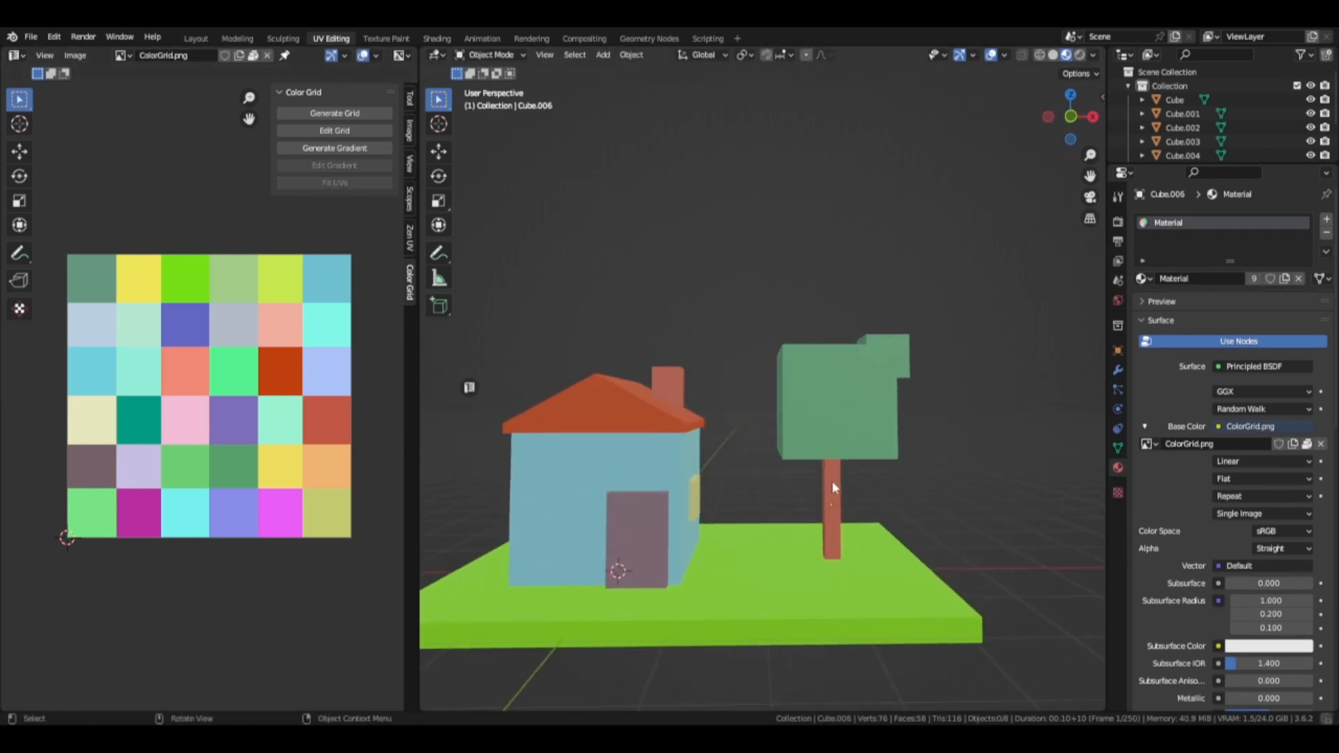
click(348, 150)
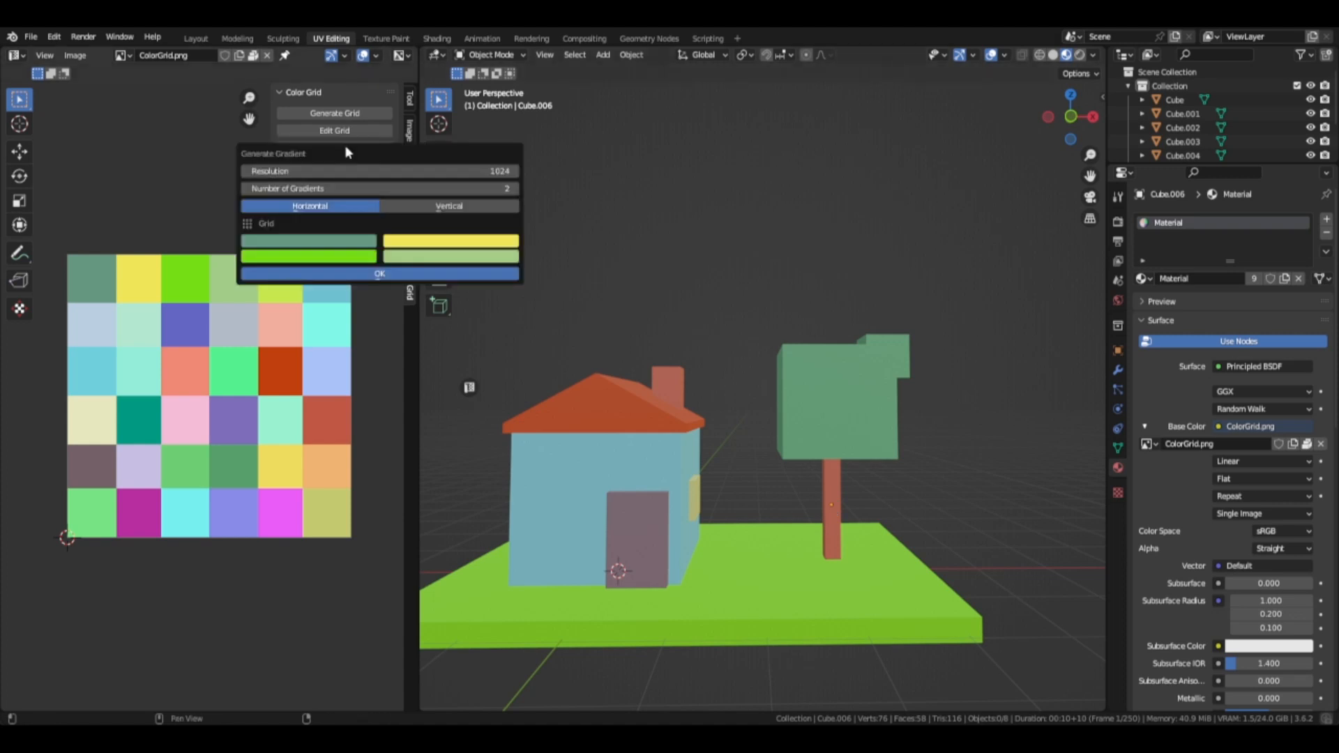
drag(348, 152, 311, 231)
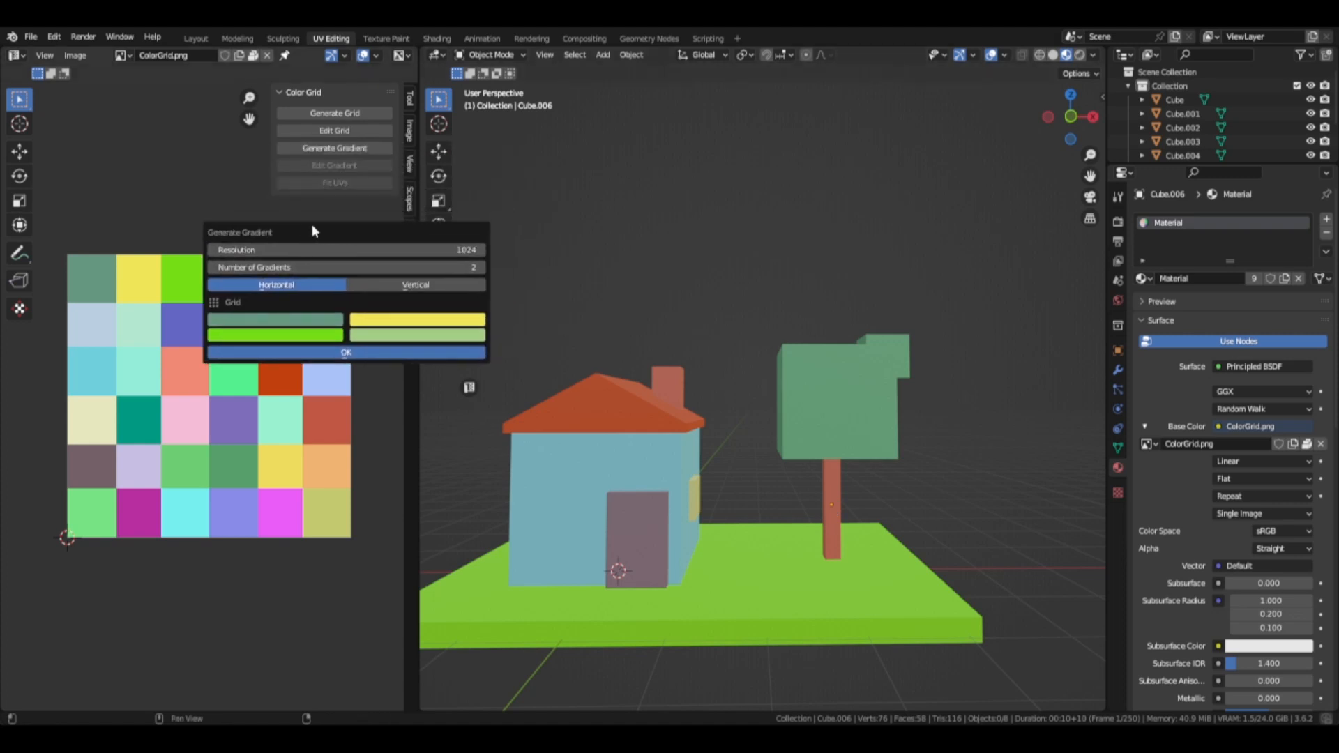
click(290, 325)
drag(260, 198, 242, 209)
drag(329, 174, 333, 155)
click(401, 323)
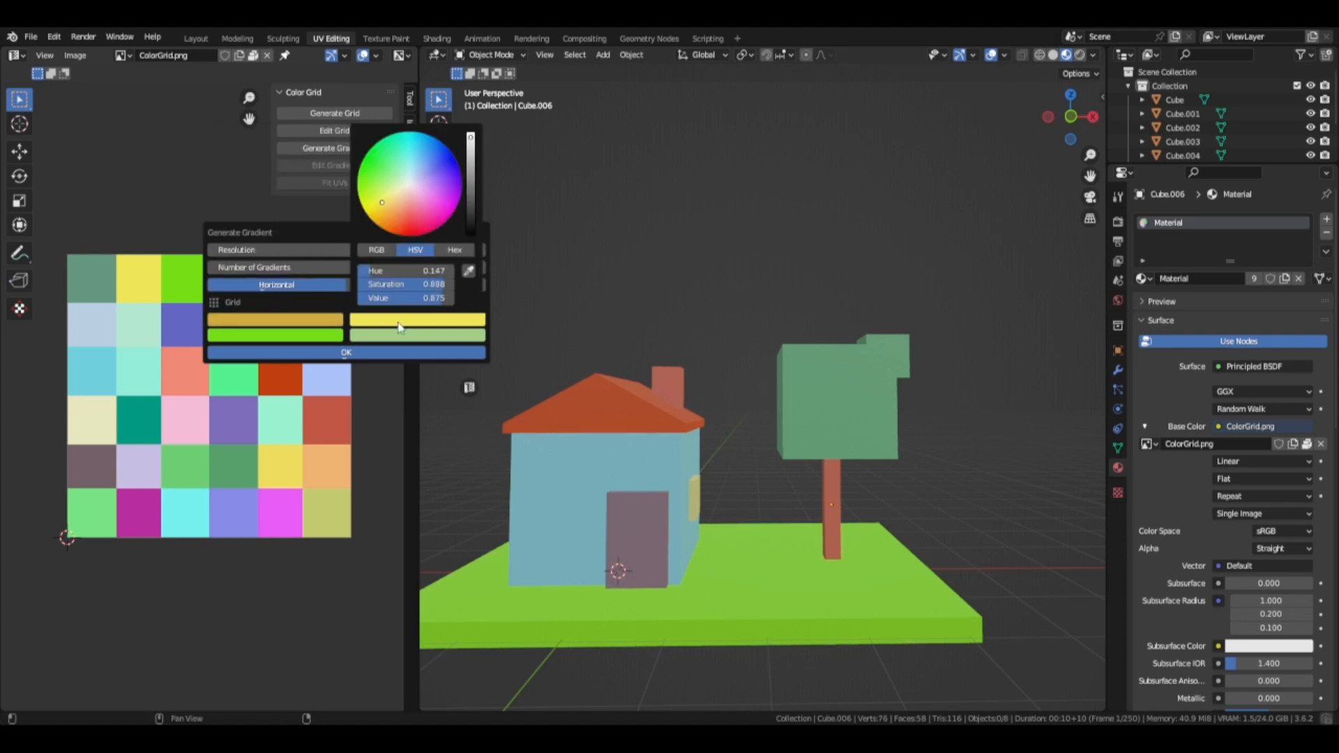
drag(406, 226, 396, 206)
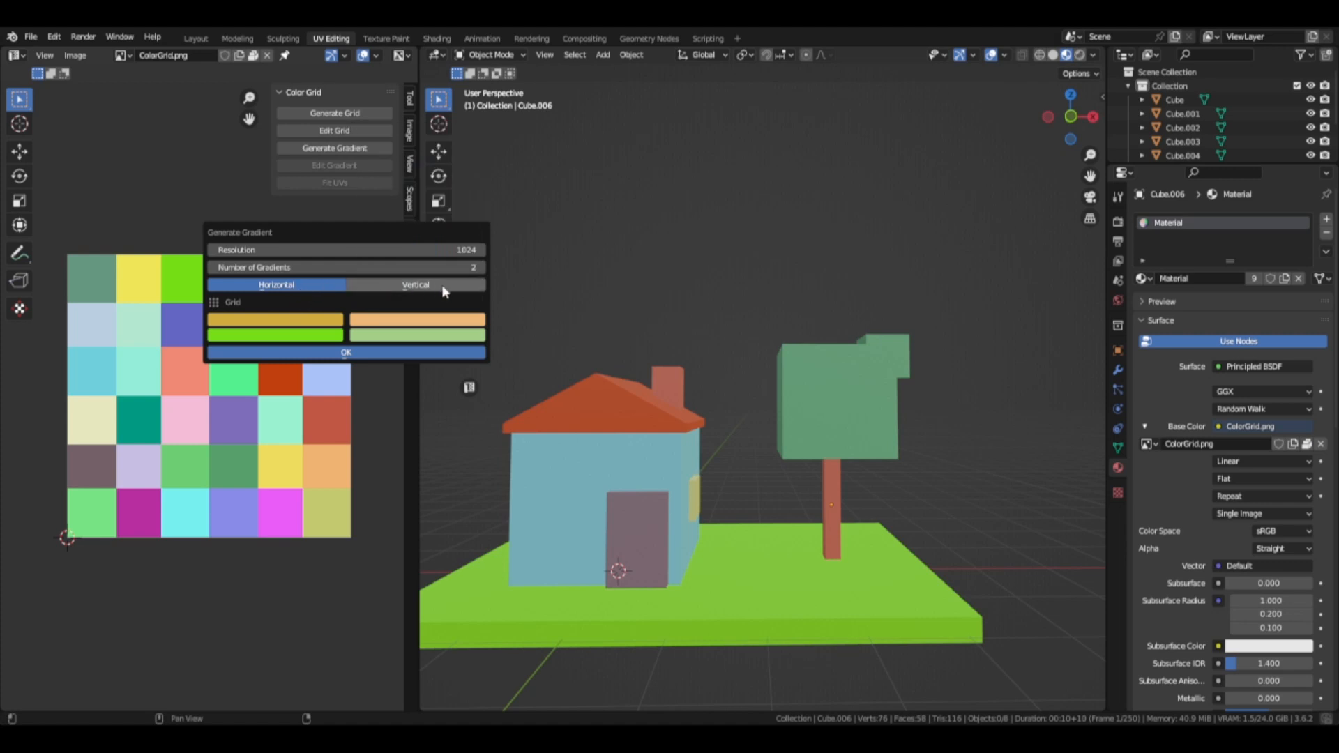
Step: Reduce it to one vertical gradient, set the lower color to dark brown (hue 0.040, saturation 0.997, value 0.231), and generate it
click(212, 267)
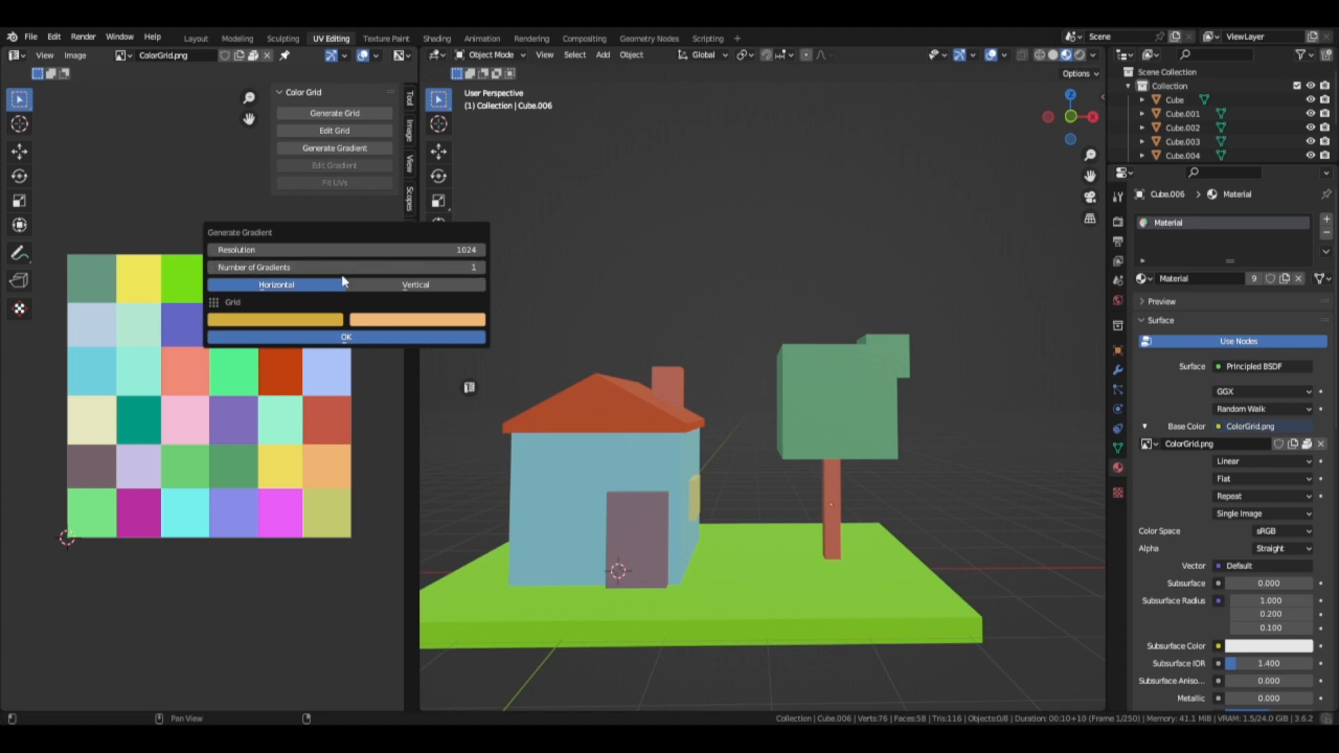
click(399, 286)
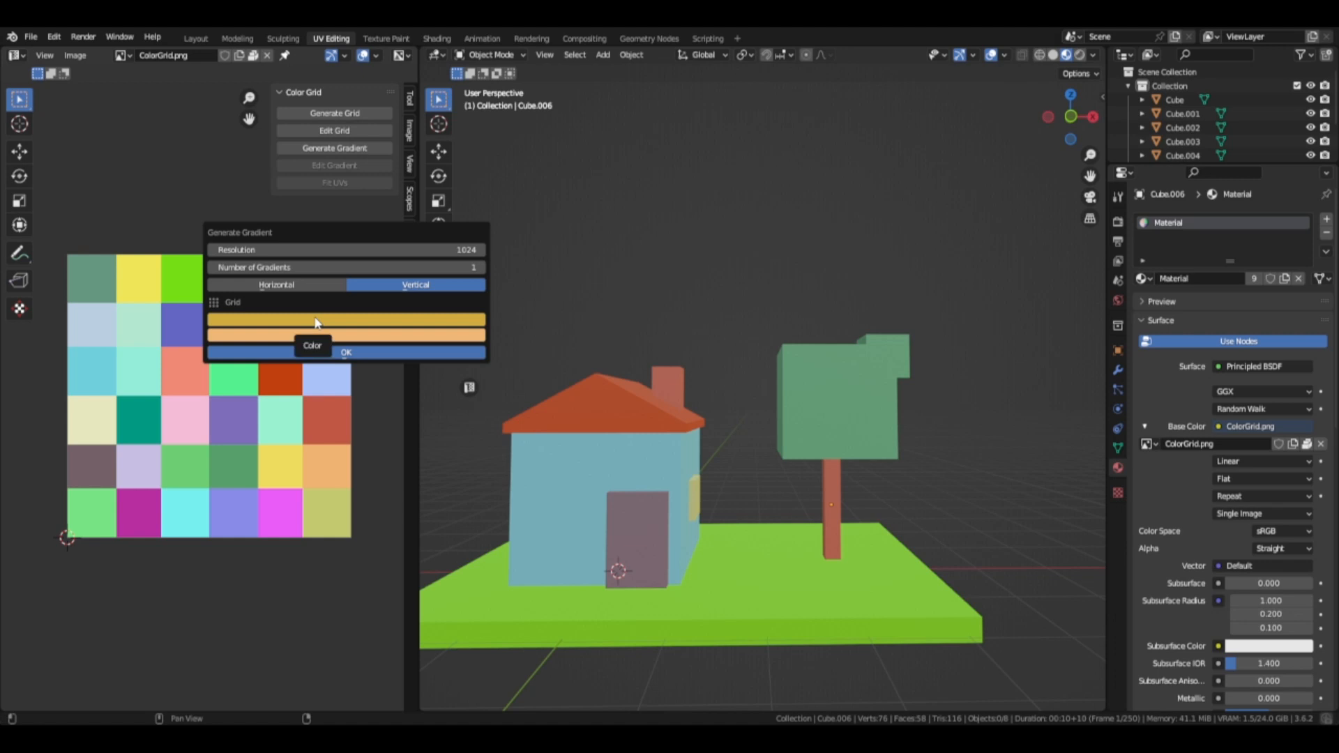
click(357, 337)
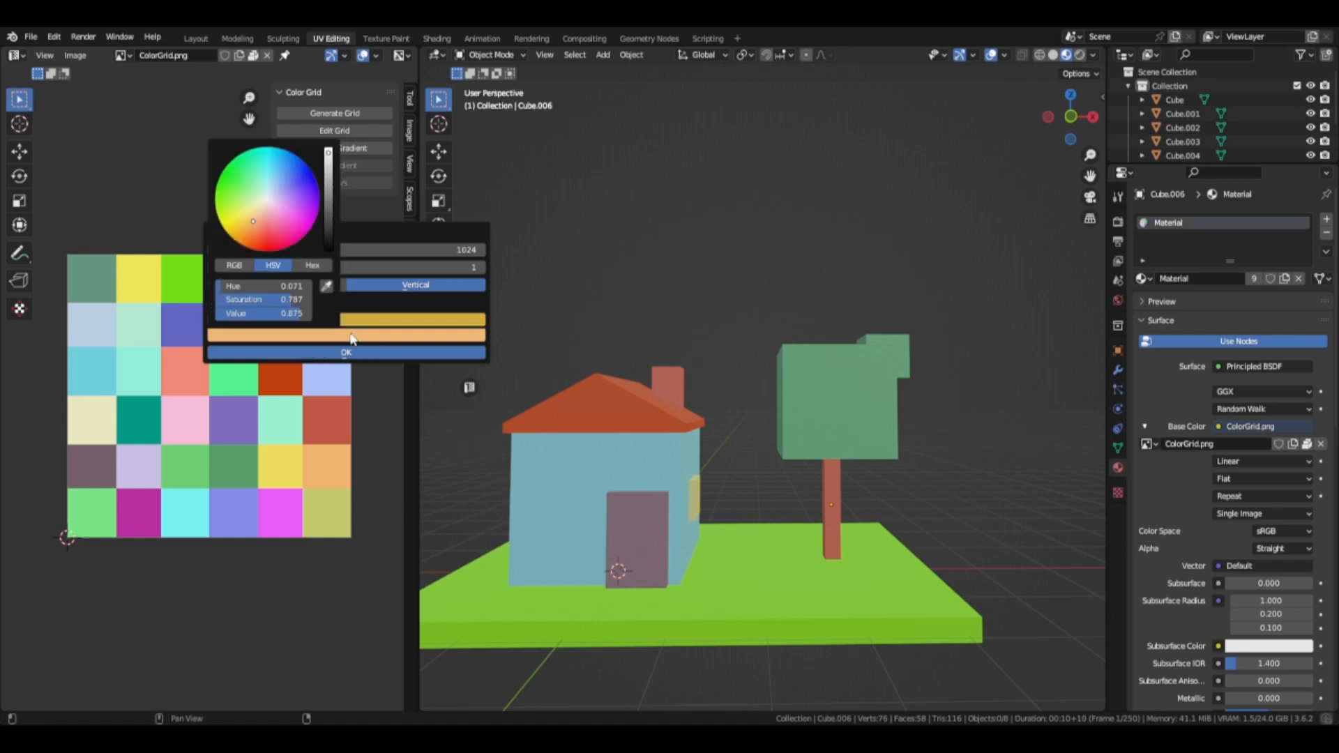
drag(262, 232, 242, 239)
drag(329, 190, 329, 198)
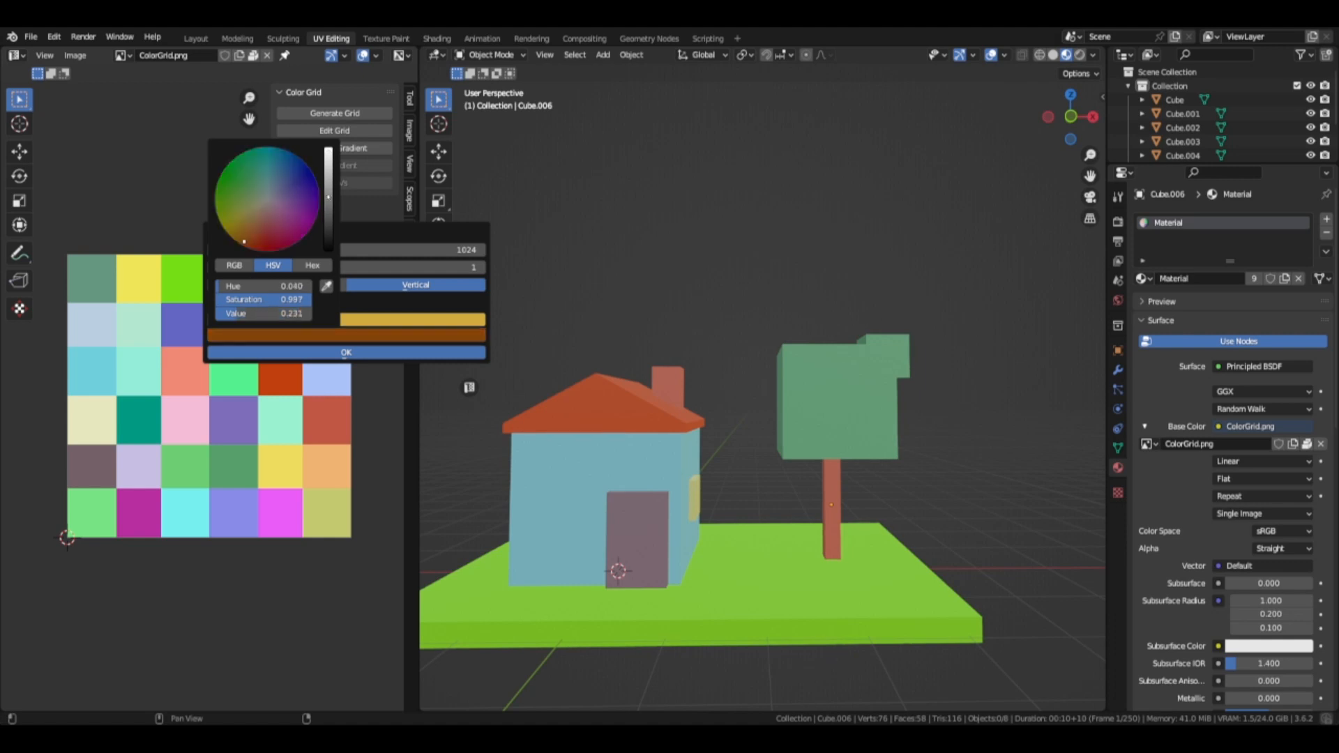
click(383, 353)
scroll(279, 387, down, 3)
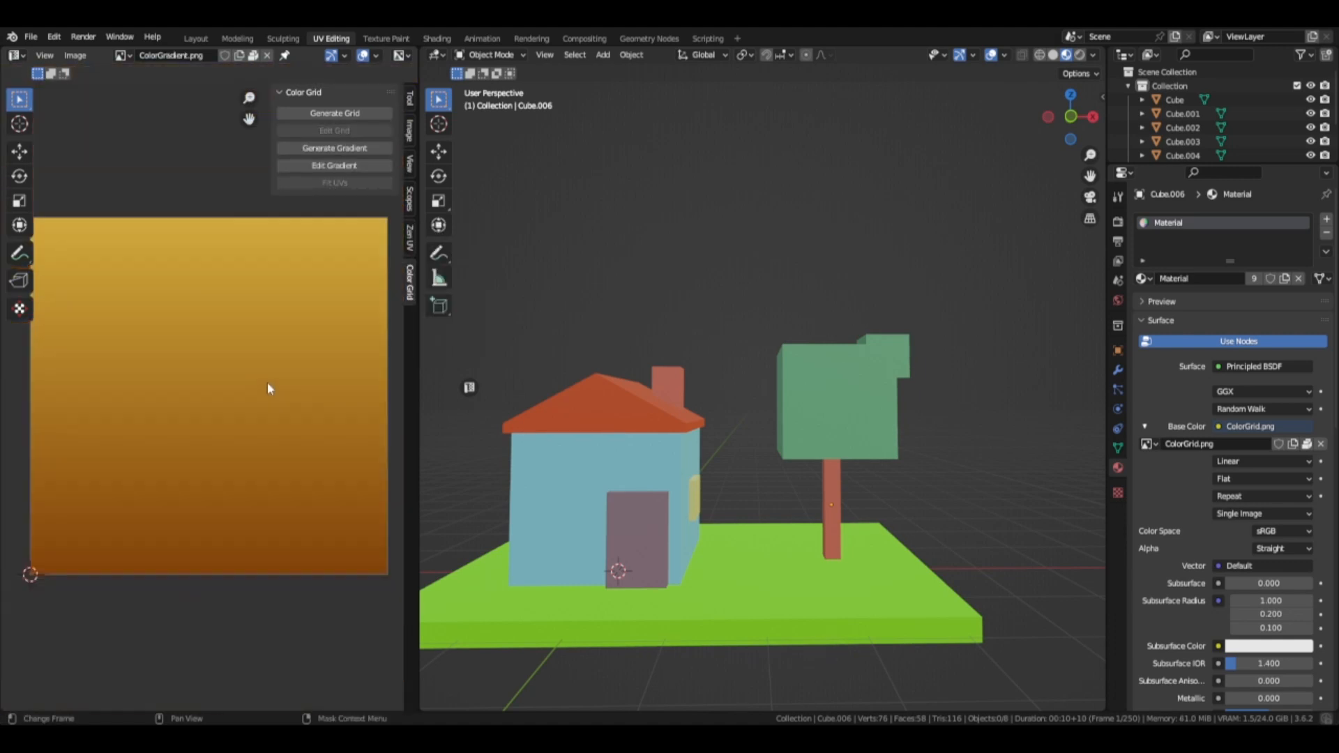
scroll(228, 387, down, 2)
scroll(215, 481, up, 3)
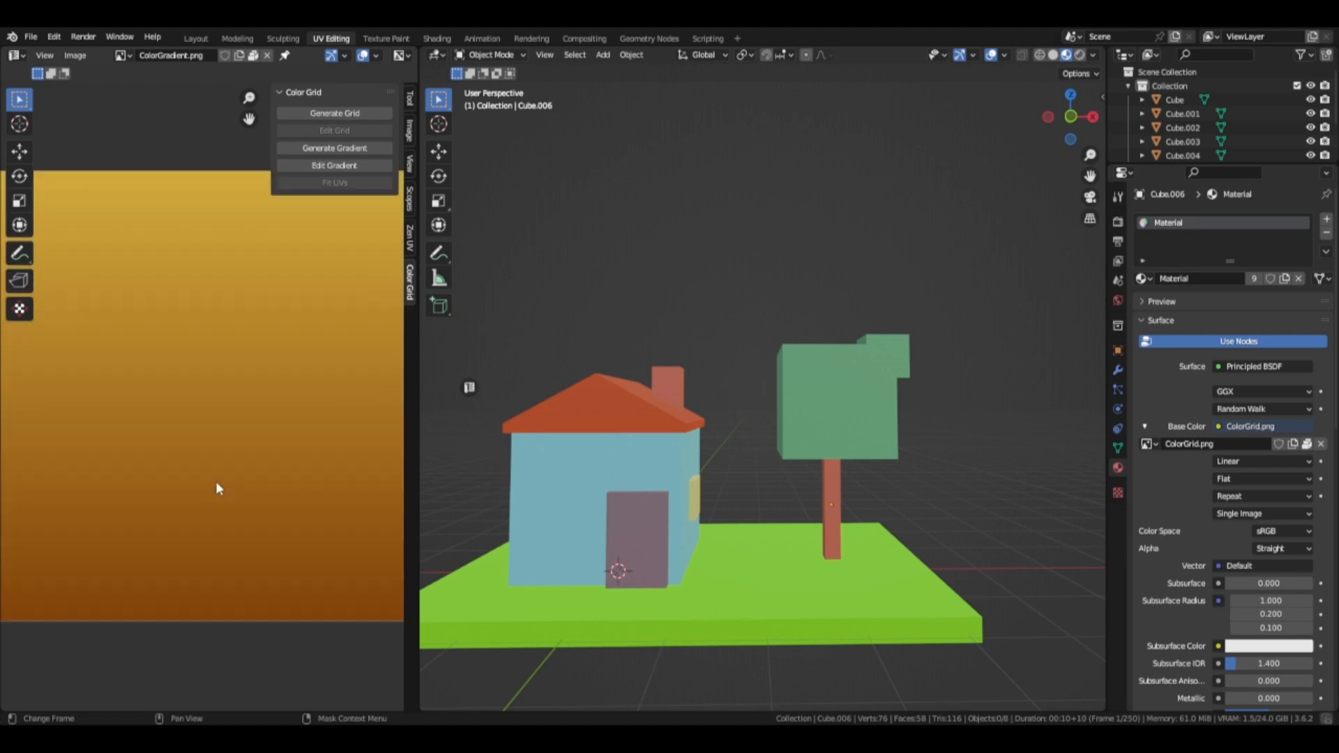
scroll(237, 279, down, 3)
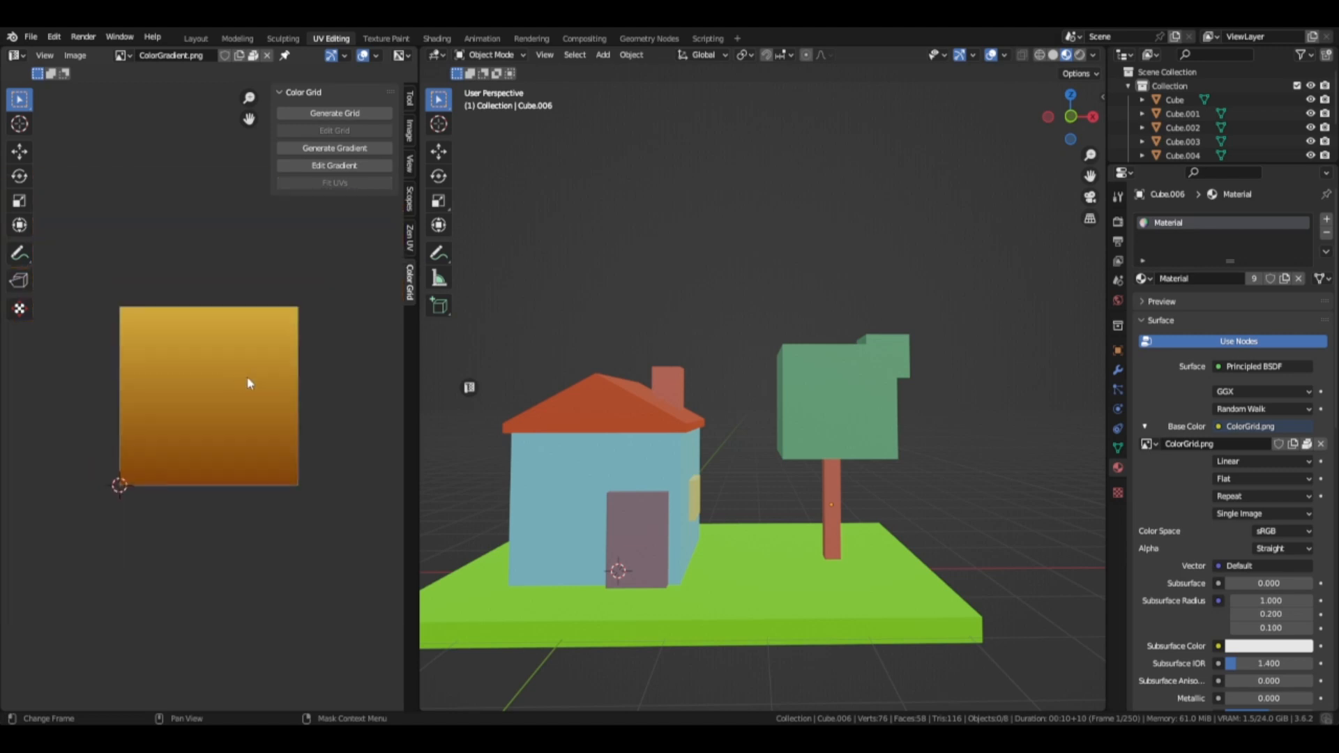
Step: Select the tree trunk and rename its shared material to m_ColorGrid_Main
click(841, 500)
shift+middle_drag(843, 496, 744, 460)
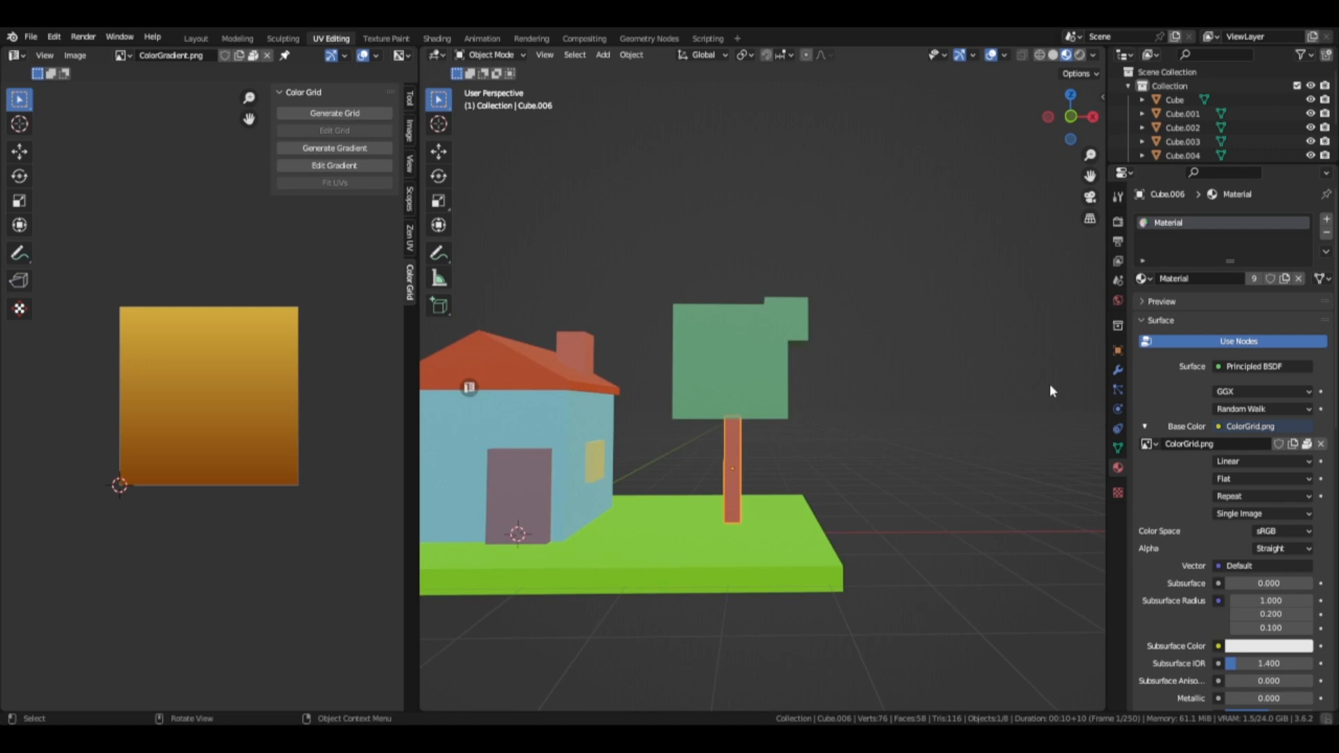
double_click(1179, 223)
text(m_ColorGrid)
key(Return)
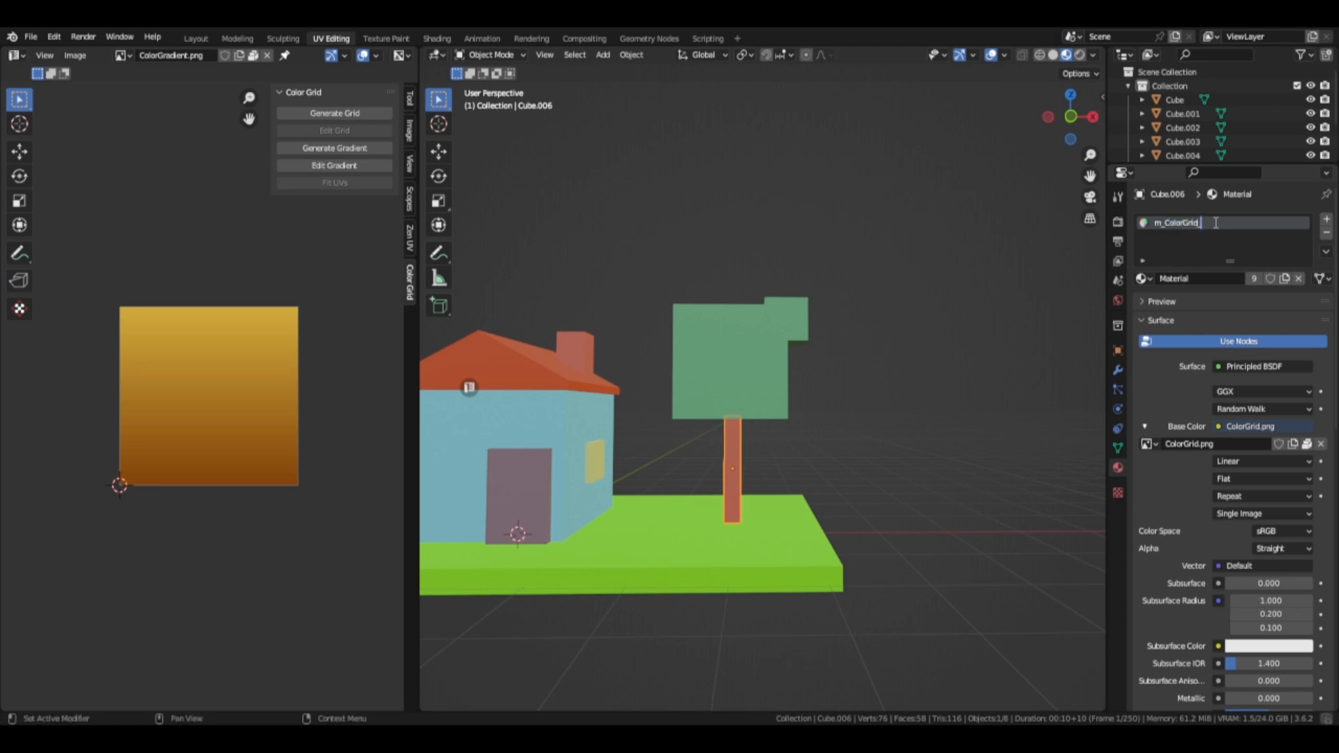
text(_Main)
key(Return)
Step: Add a second material slot to the trunk with a new material named m_TreeColor
click(1327, 224)
click(1188, 305)
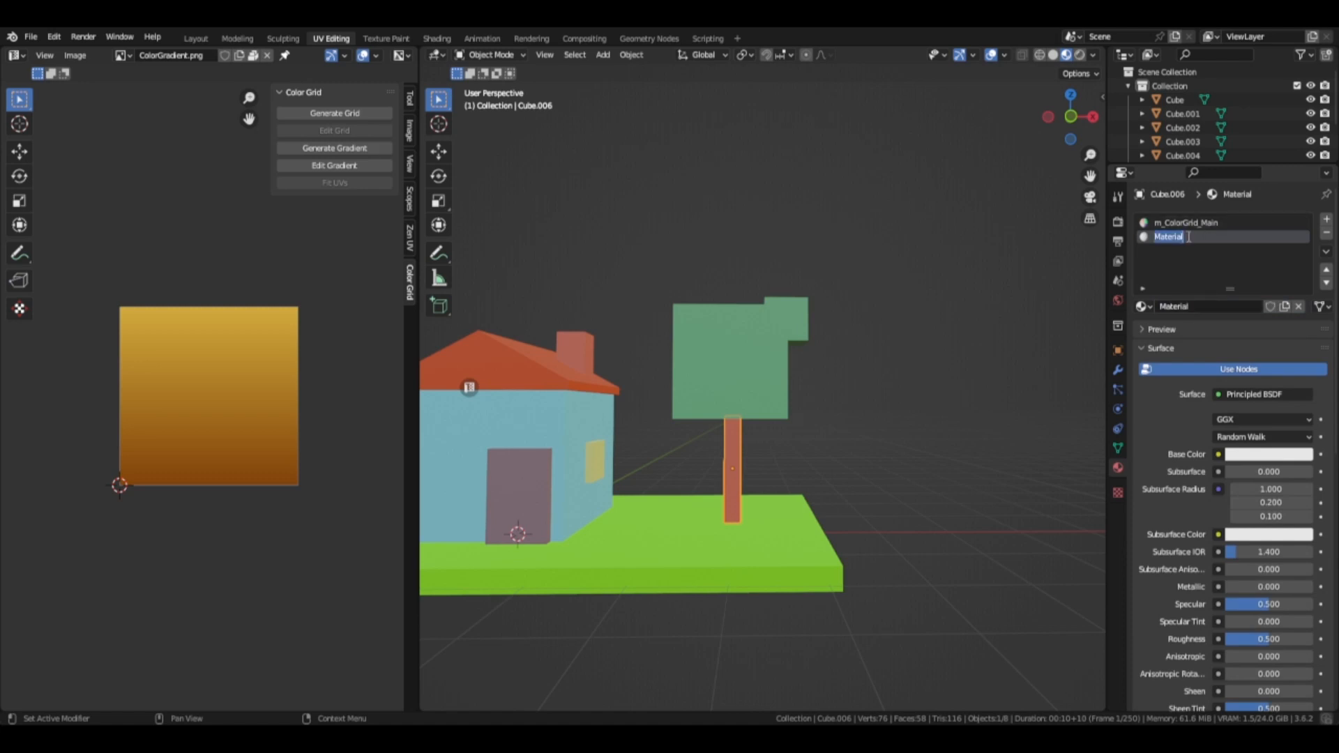
text(m_Tree)
text(Color)
key(Return)
Step: Feed m_TreeColor's Base Color from an Image Texture that uses ColorGradient.png
click(1219, 454)
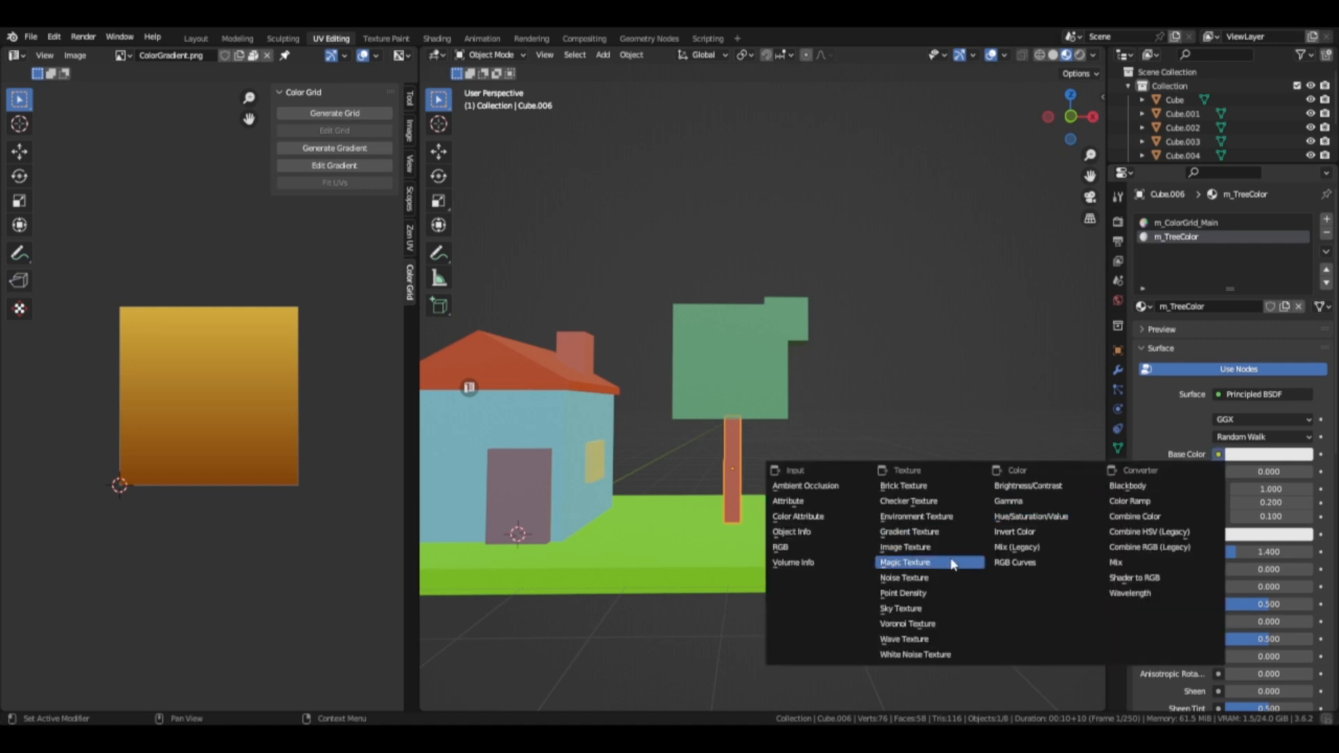
click(932, 547)
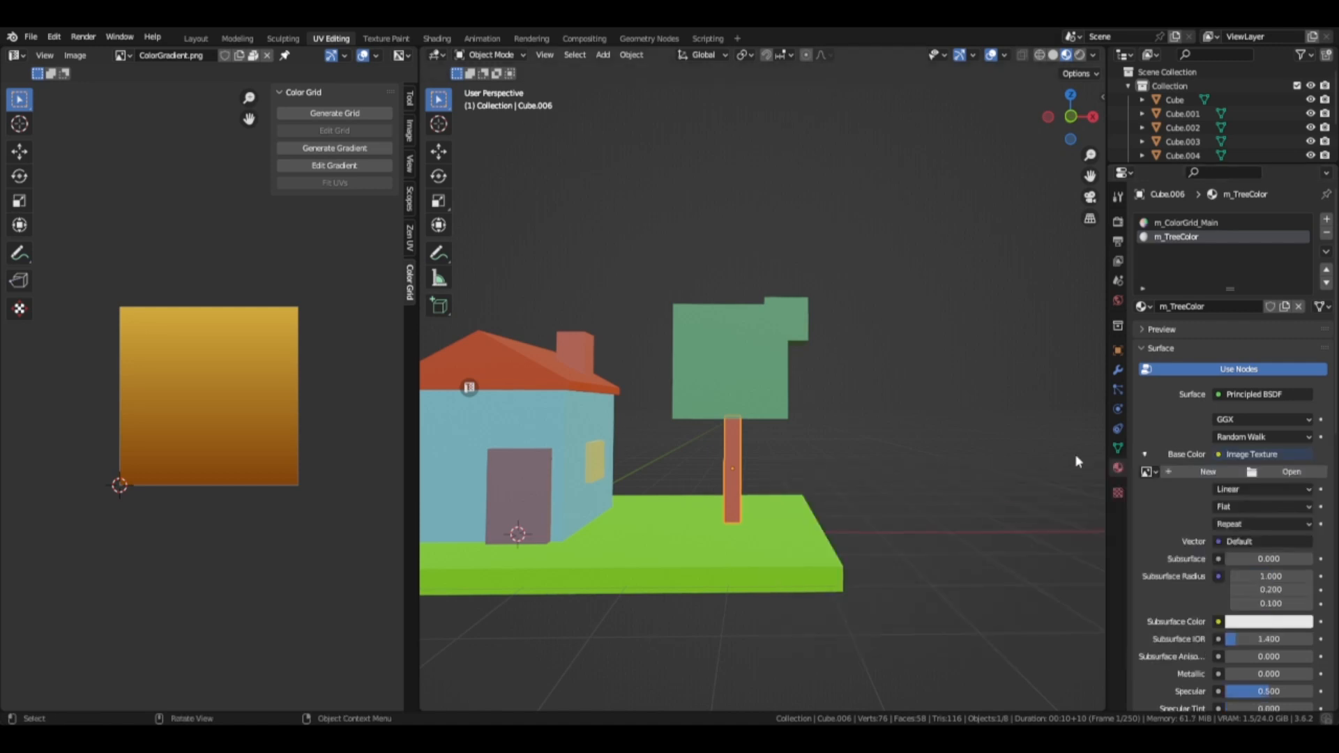
click(1156, 472)
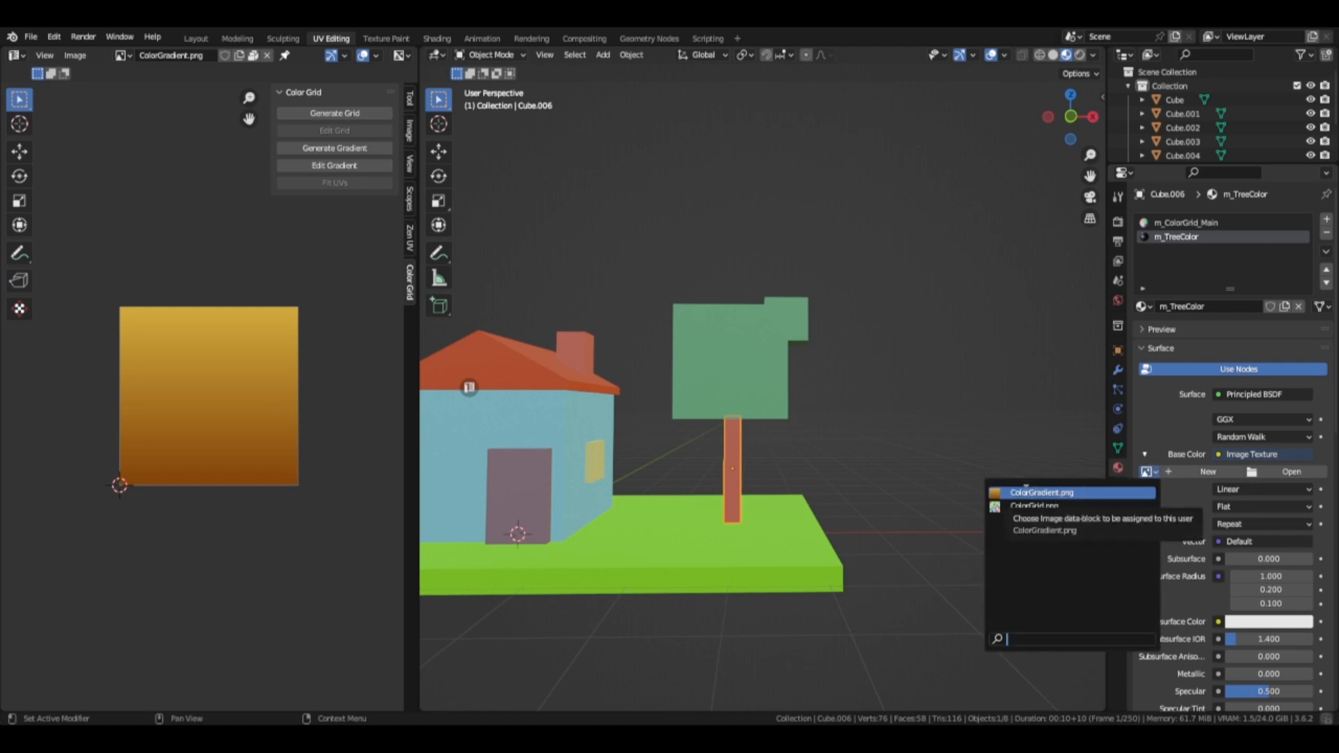
click(1040, 492)
Step: Remove the m_ColorGrid_Main material slot from the trunk, keeping only m_TreeColor
middle_drag(830, 524, 802, 511)
scroll(762, 491, up, 4)
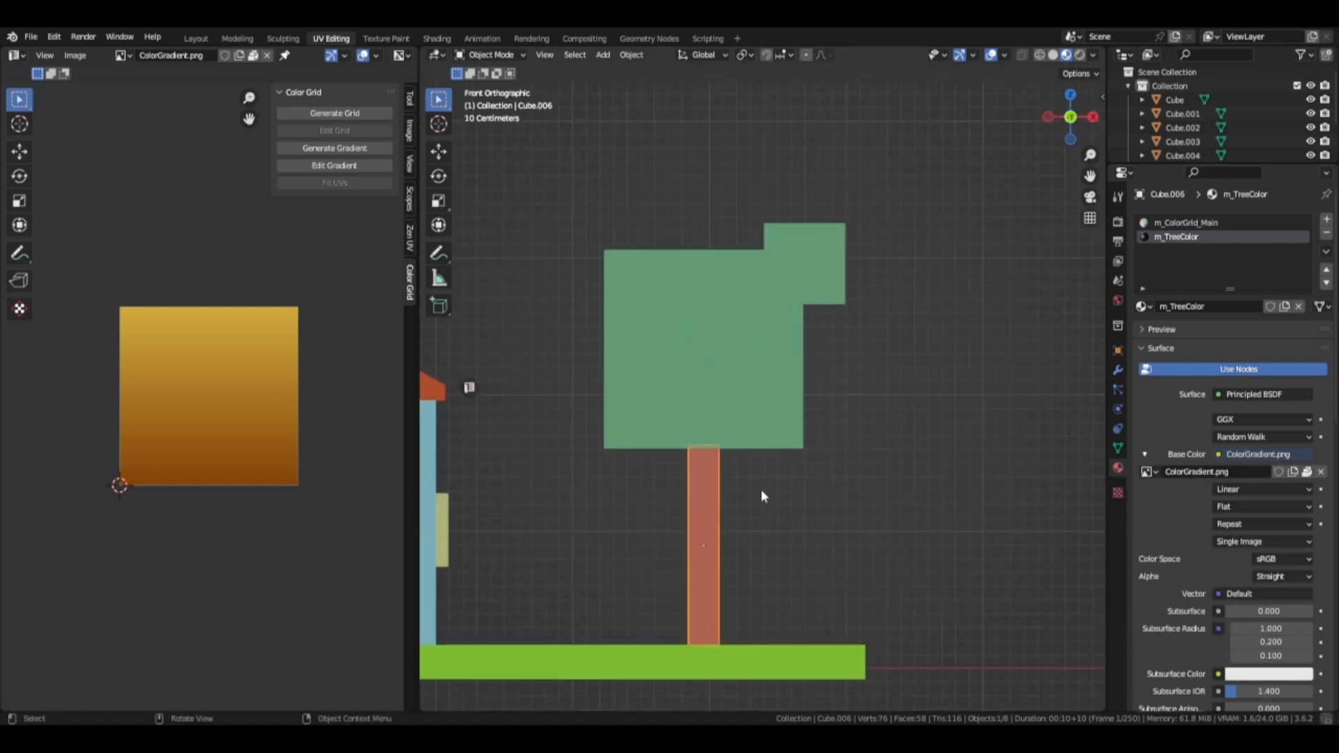
shift+middle_drag(750, 582, 820, 469)
middle_drag(821, 469, 781, 479)
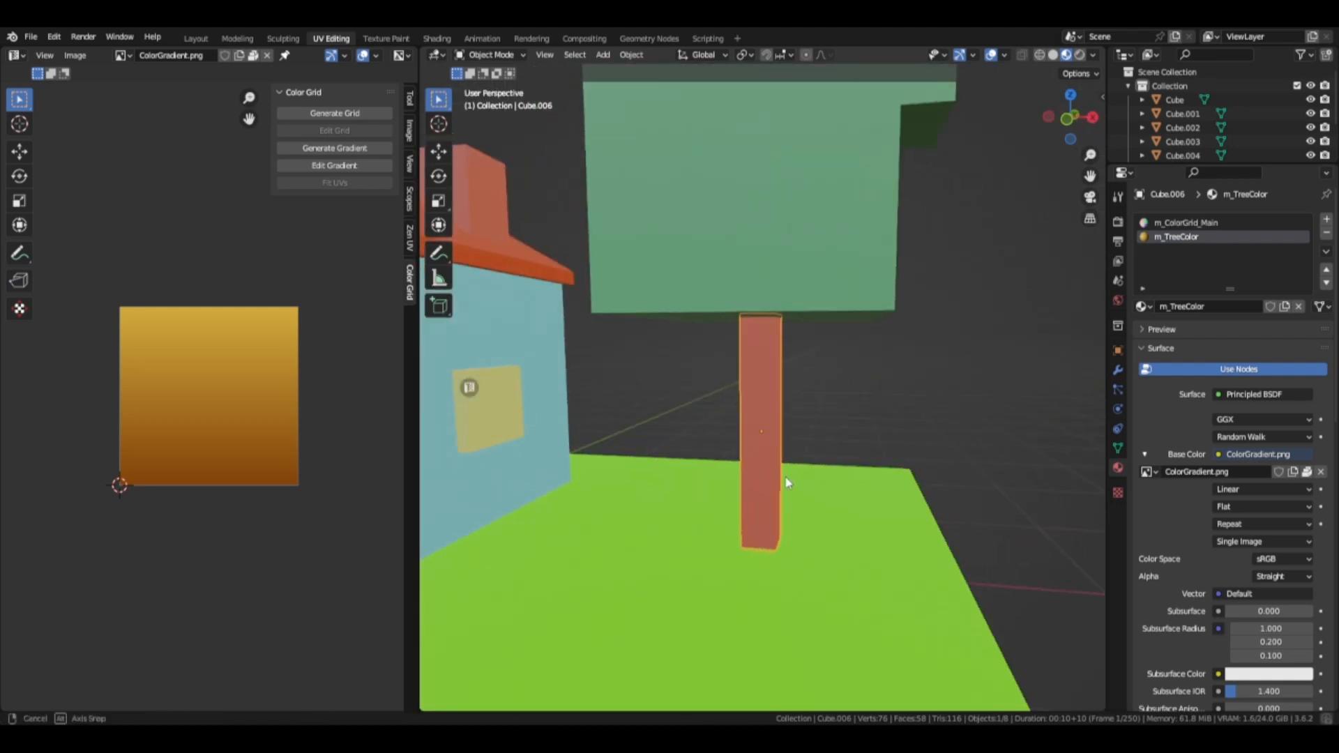
click(1187, 223)
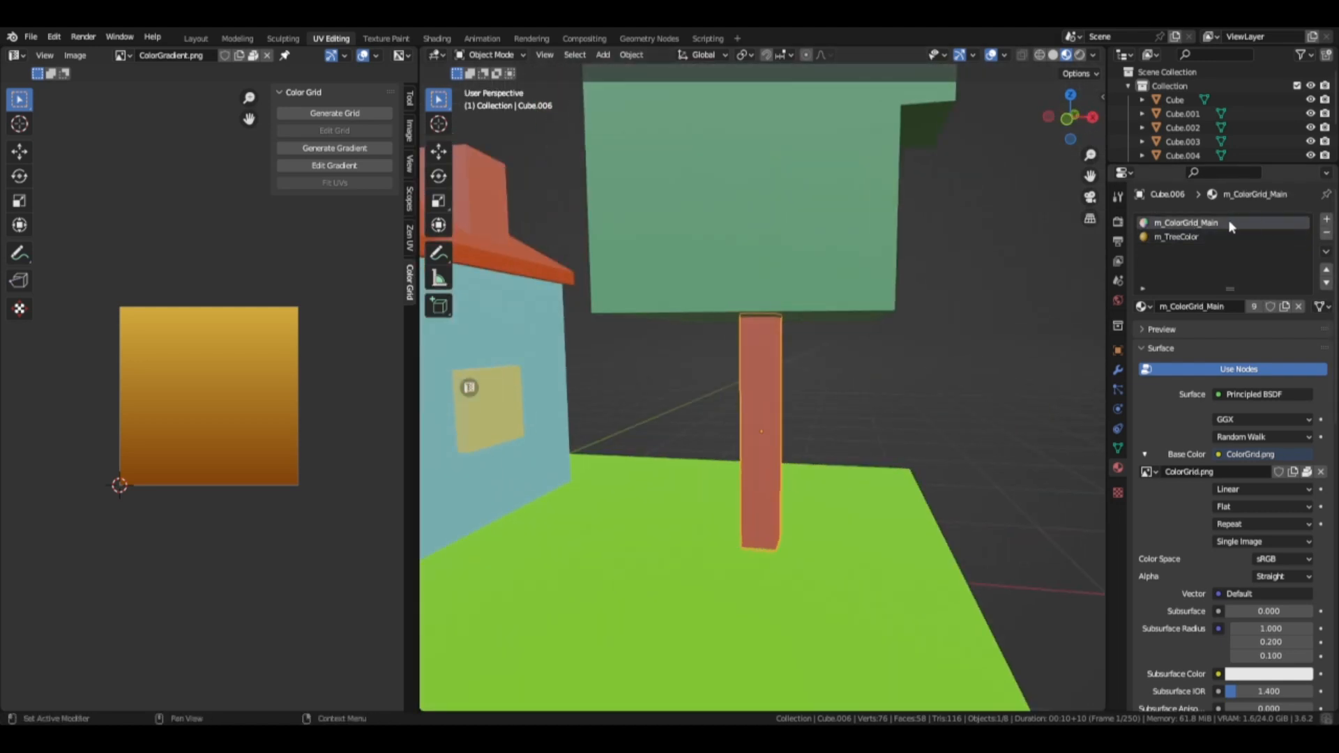
click(1328, 233)
Step: Enter Edit Mode on the trunk and scale its UVs up over the lower right part of the gradient texture
click(832, 429)
middle_drag(833, 429, 784, 462)
scroll(784, 462, up, 2)
click(772, 464)
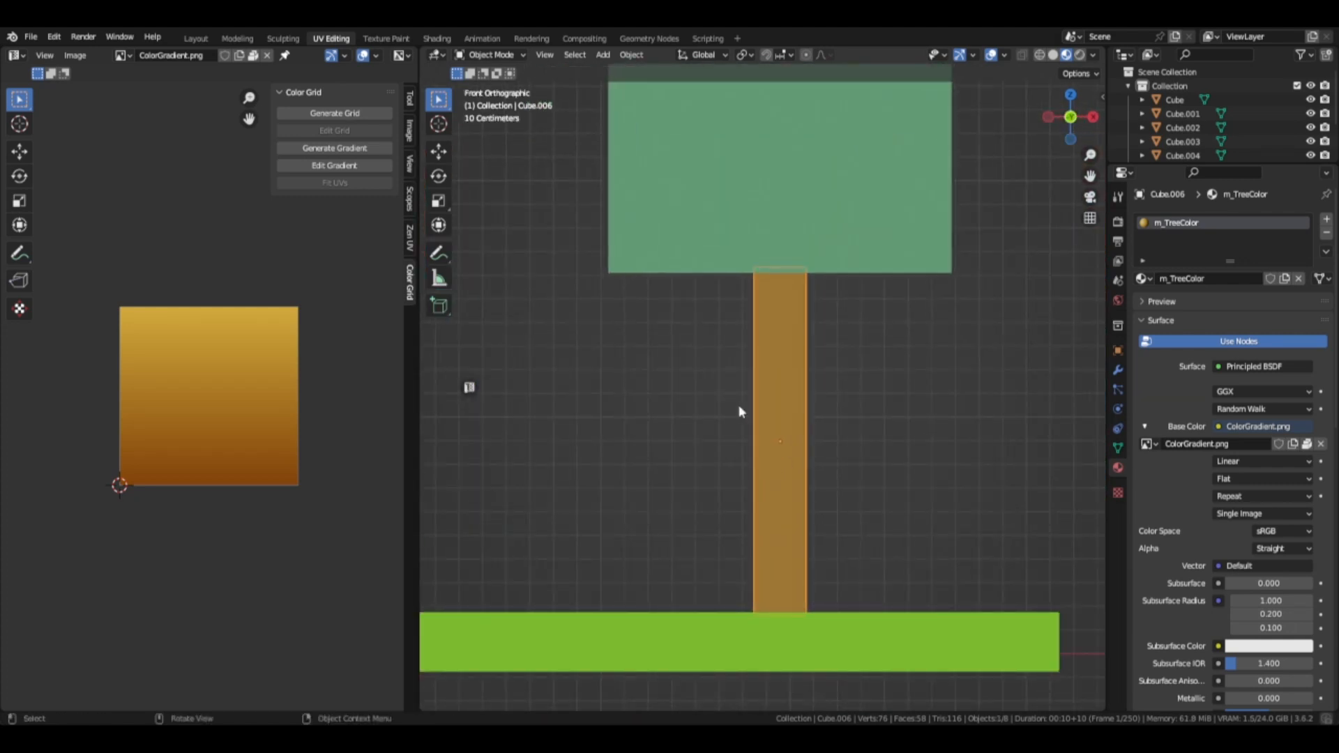
key(Tab)
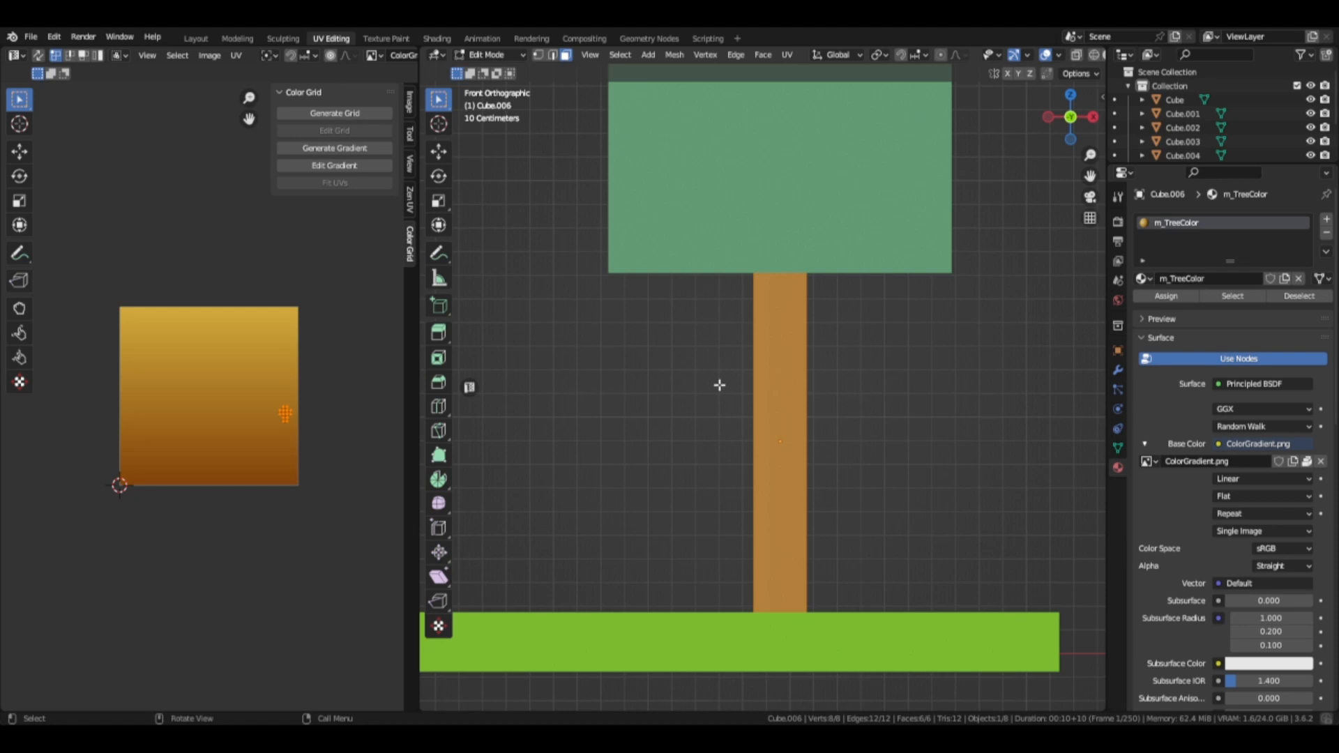
scroll(784, 362, down, 3)
middle_drag(726, 399, 711, 409)
key(Tab)
key(Tab)
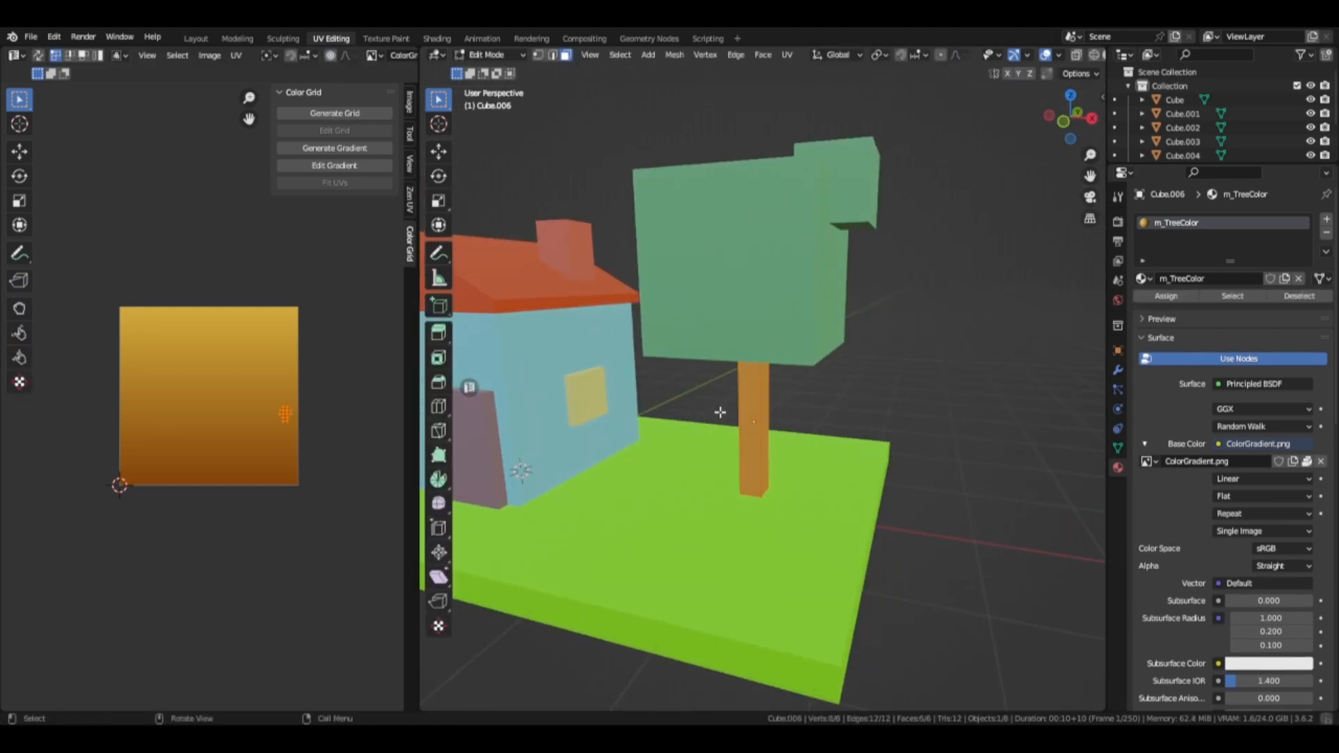
scroll(335, 412, up, 3)
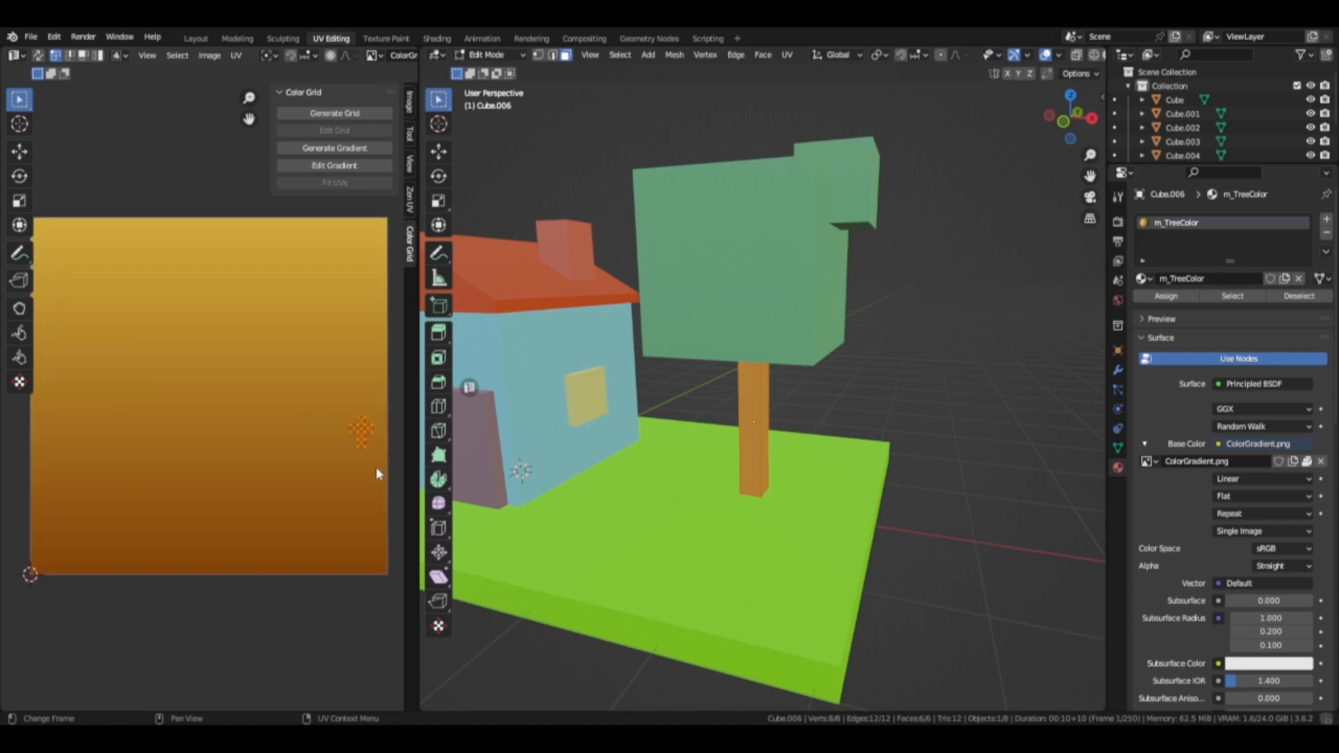
scroll(354, 455, down, 2)
scroll(299, 429, up, 1)
scroll(300, 430, down, 1)
key(s)
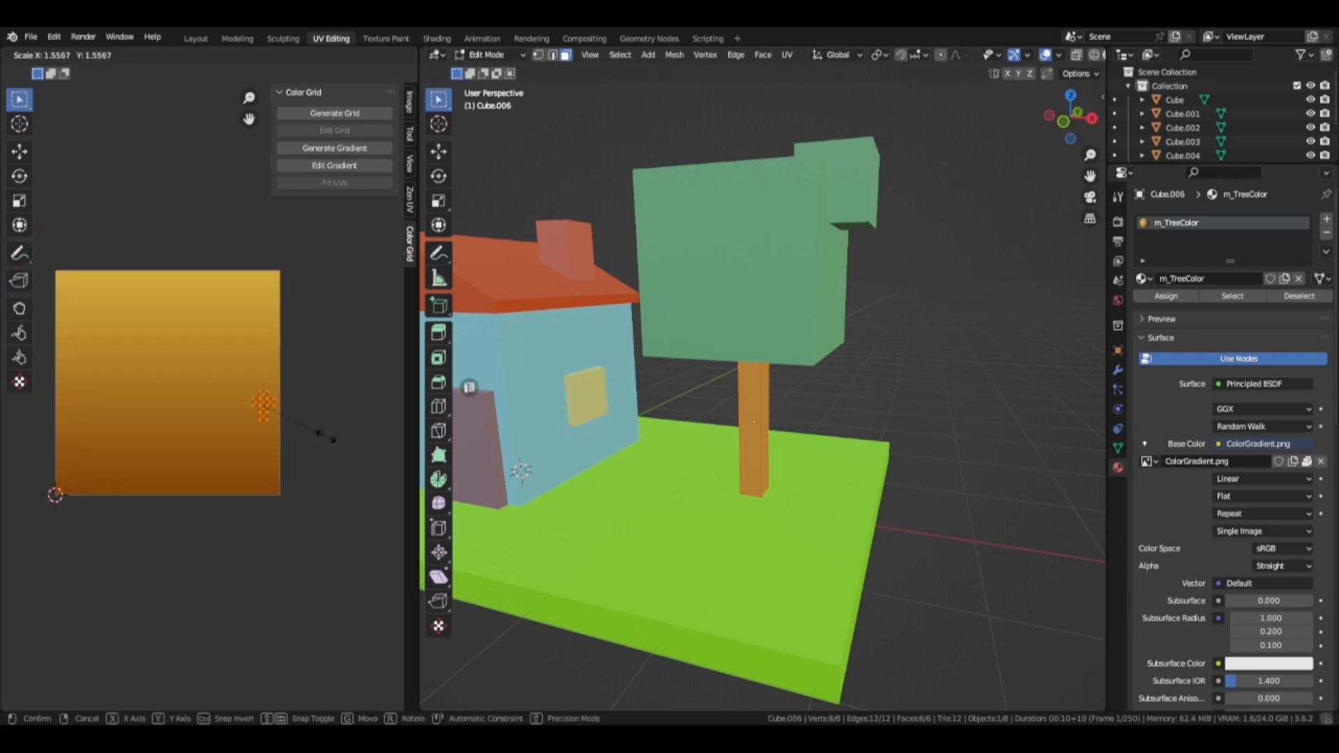
click(222, 474)
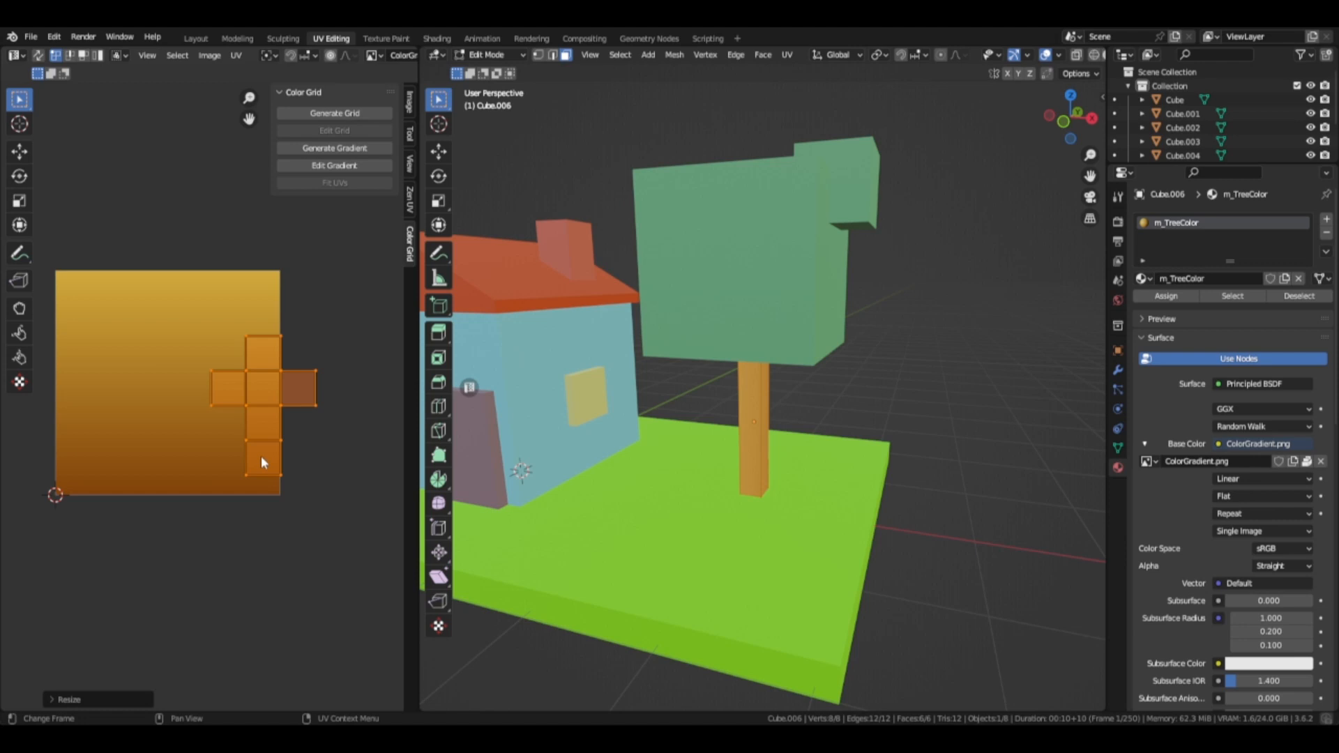
Step: Move the trunk's UVs to the middle of the gradient texture
key(g)
click(169, 442)
scroll(245, 455, up, 3)
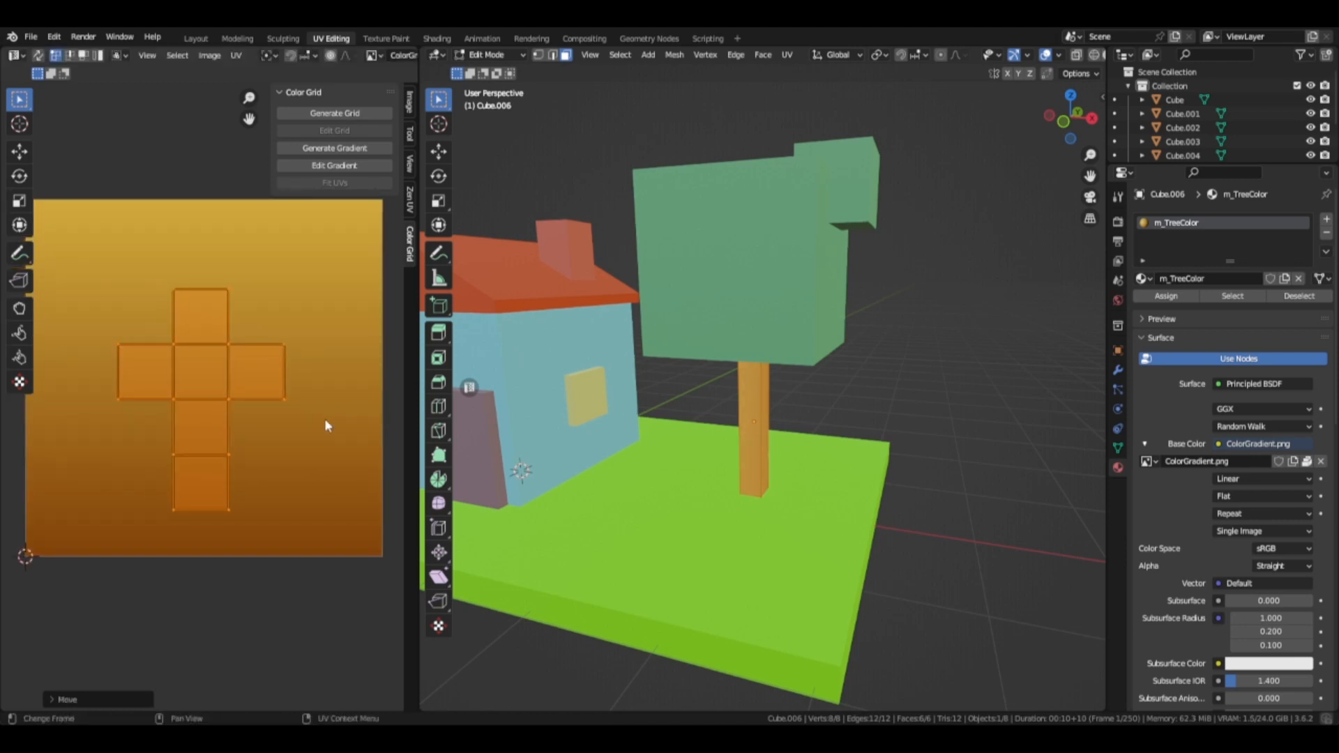
Step: Tilt the trunk's UVs diagonally and enlarge them about 1.37 times across the middle of the gradient, leaving Edit Mode when done
key(r)
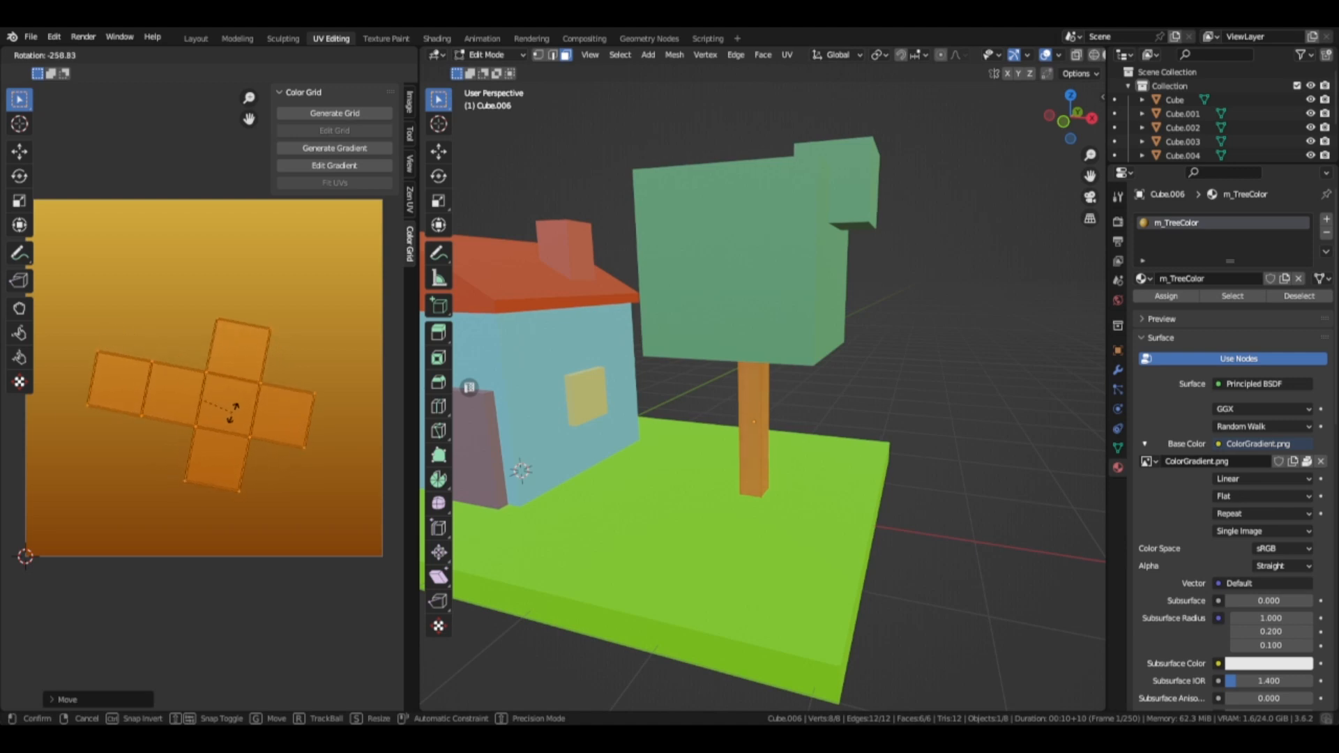
click(229, 420)
key(s)
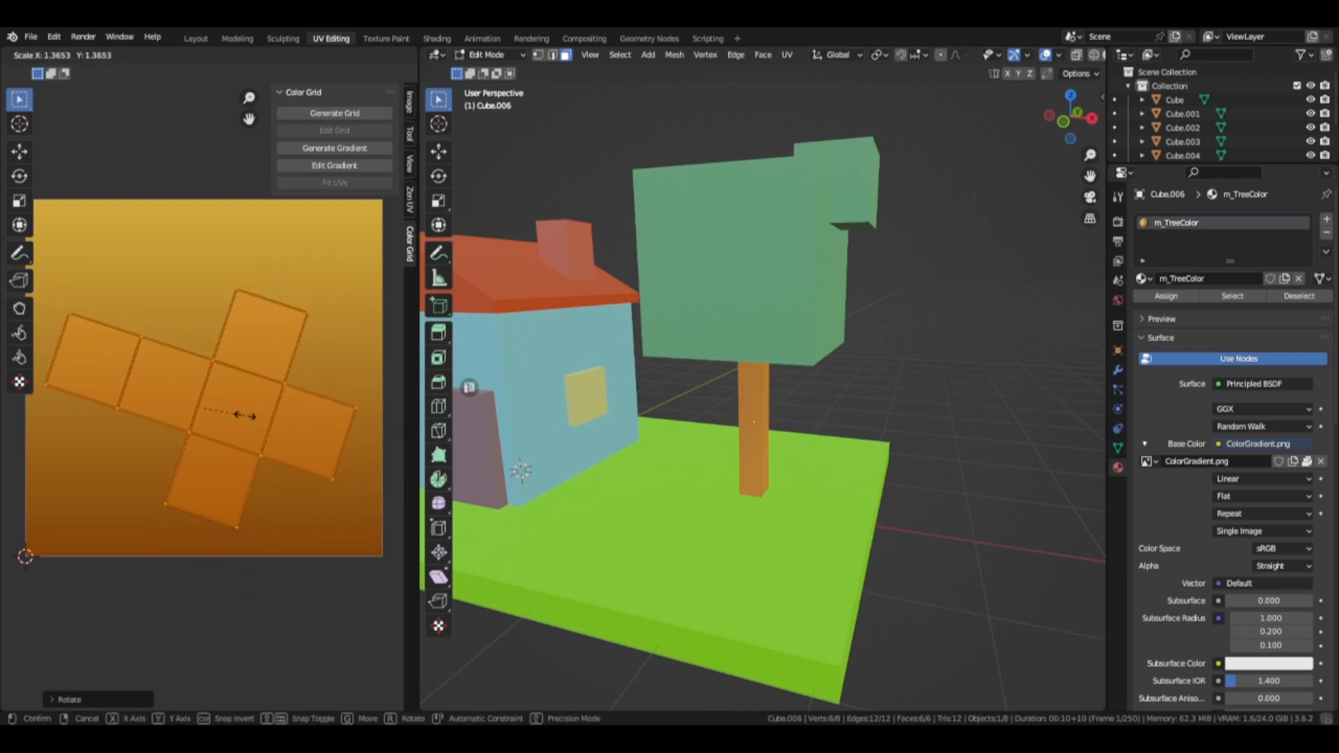
click(246, 415)
key(g)
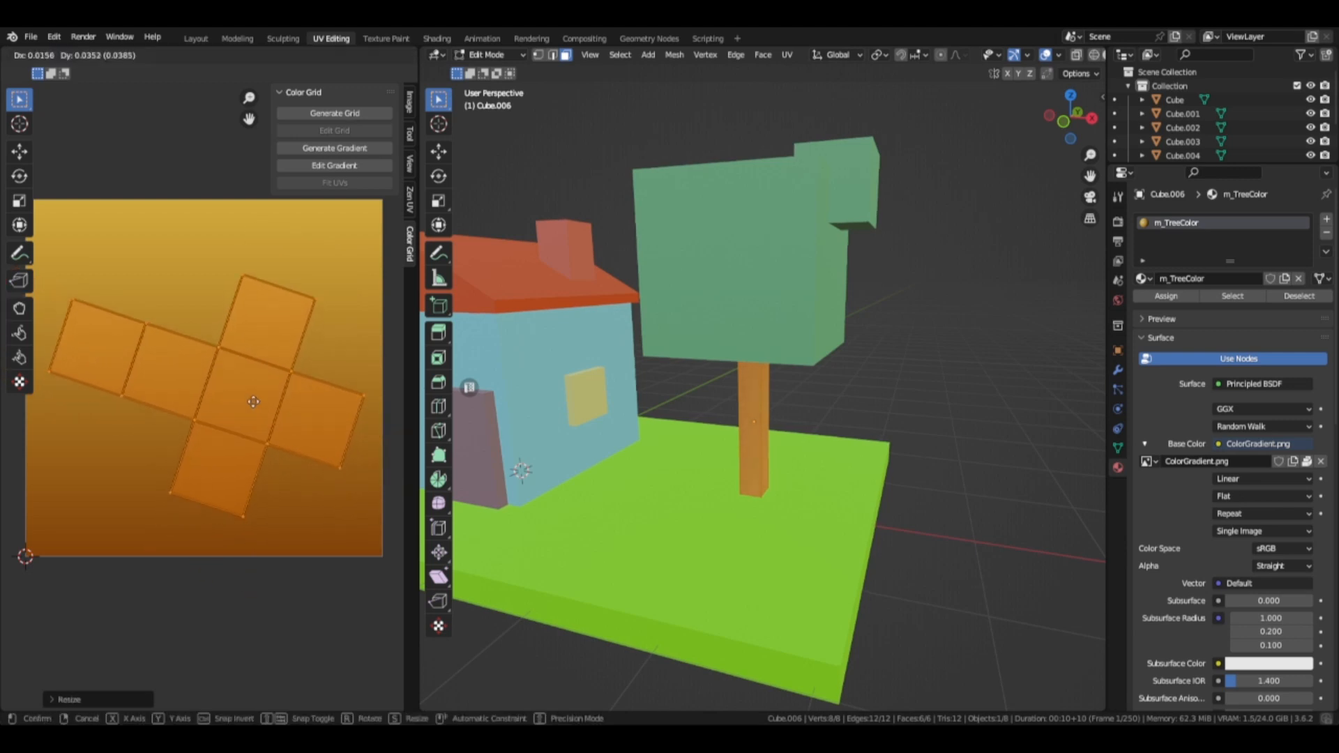
click(268, 397)
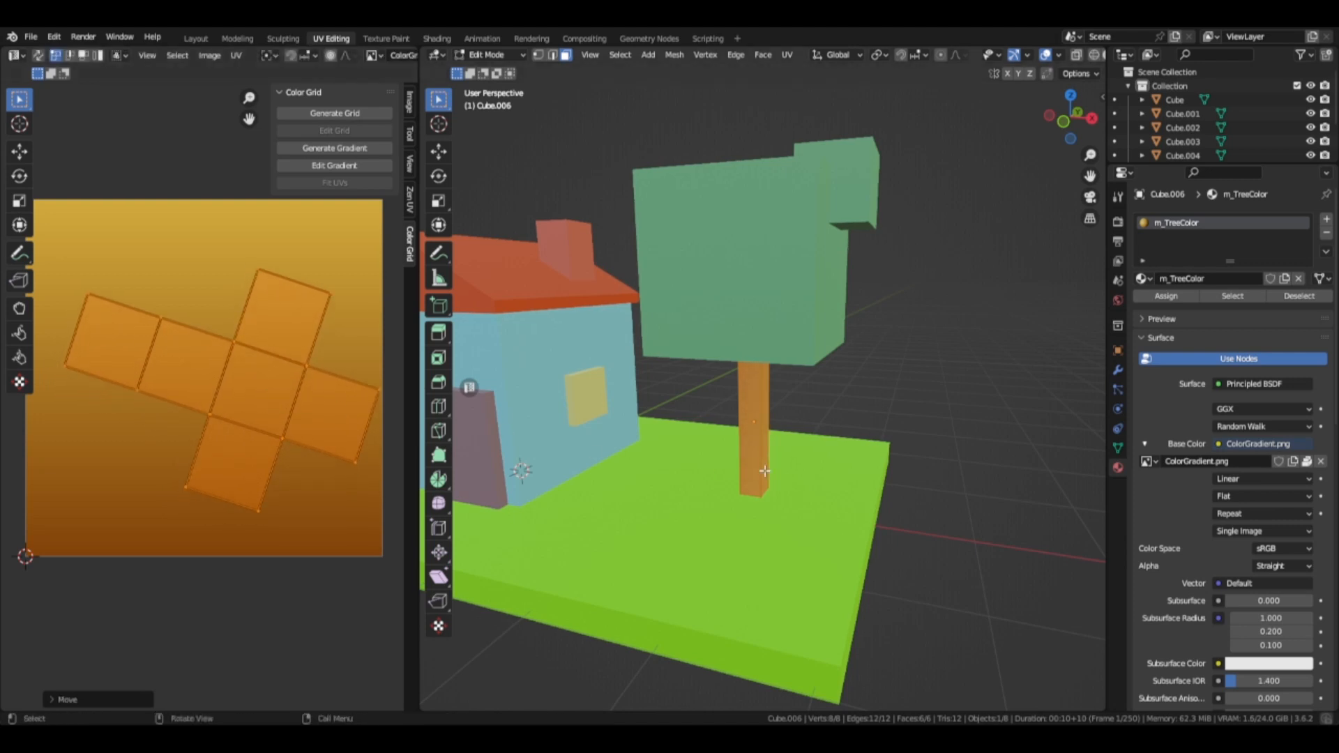
key(Tab)
middle_drag(815, 466, 744, 469)
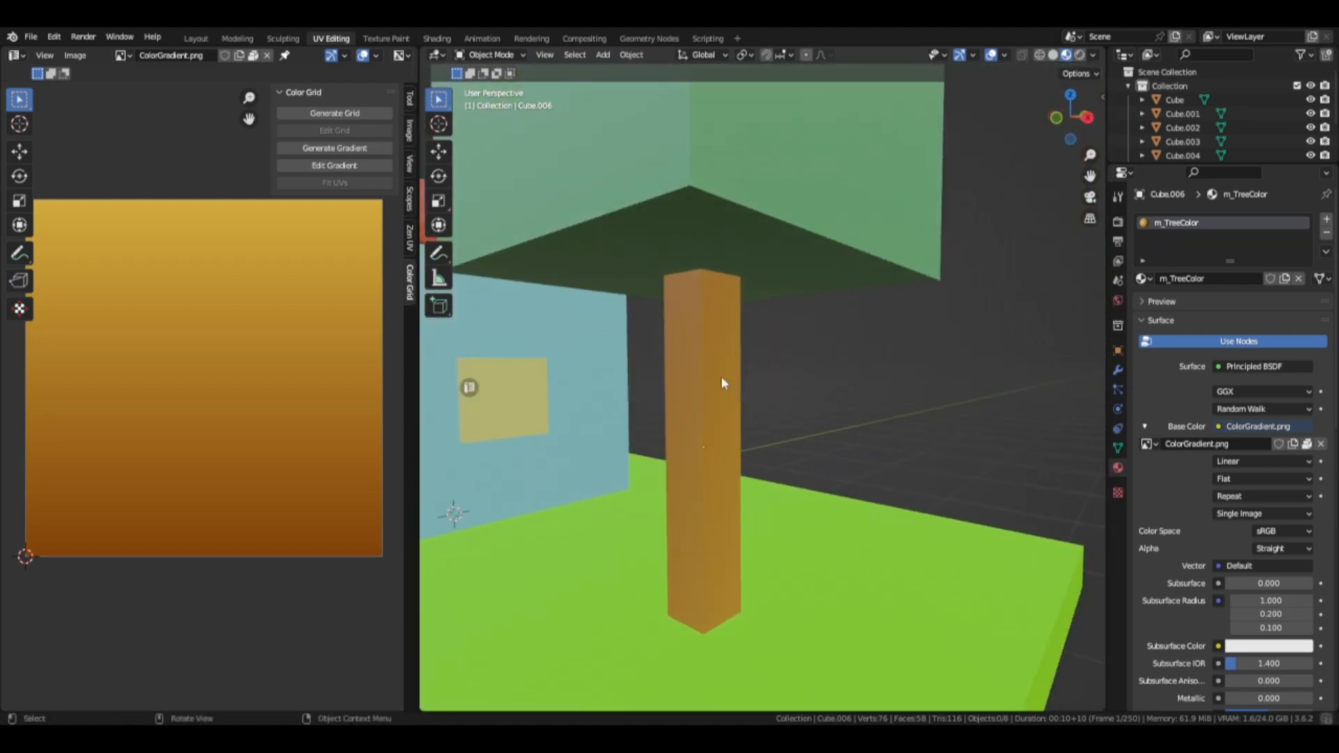
scroll(715, 486, down, 4)
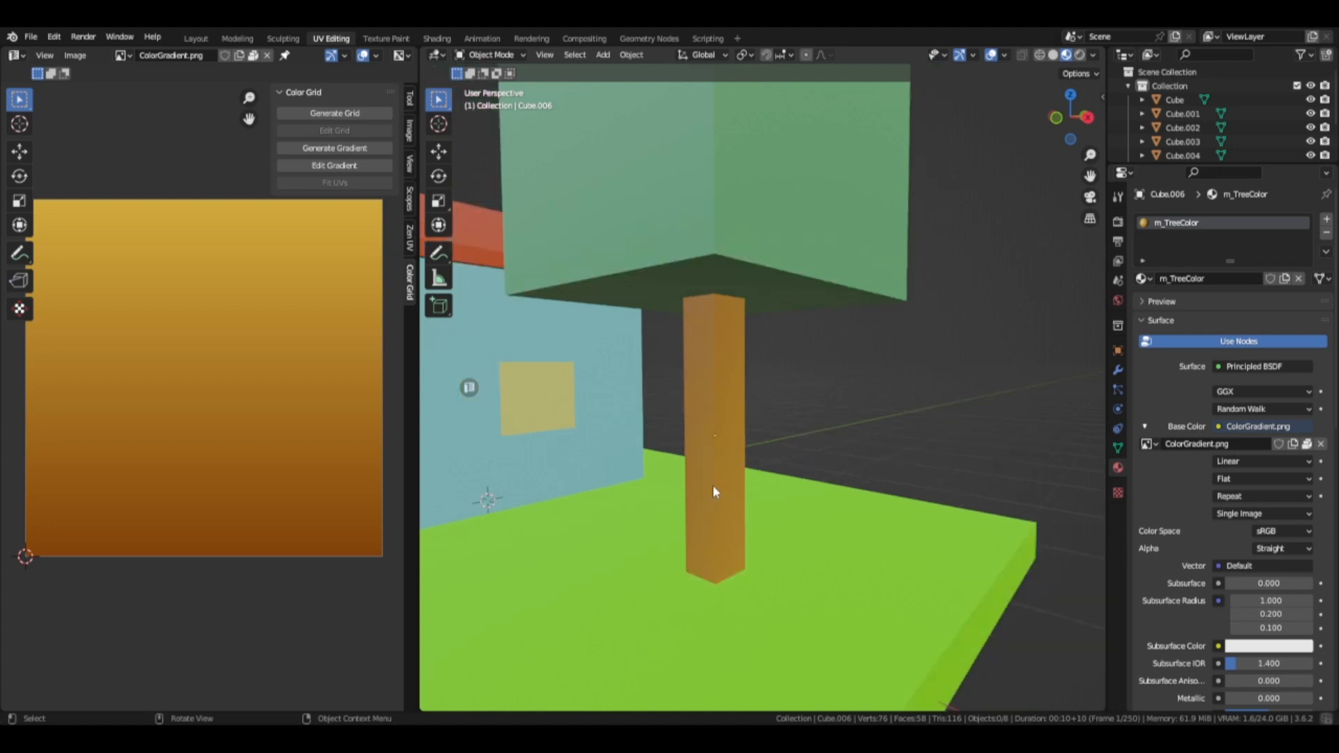
mouse_move(705, 488)
middle_down()
mouse_move(727, 504)
mouse_move(774, 498)
mouse_move(710, 542)
mouse_move(611, 469)
mouse_move(706, 497)
middle_up()
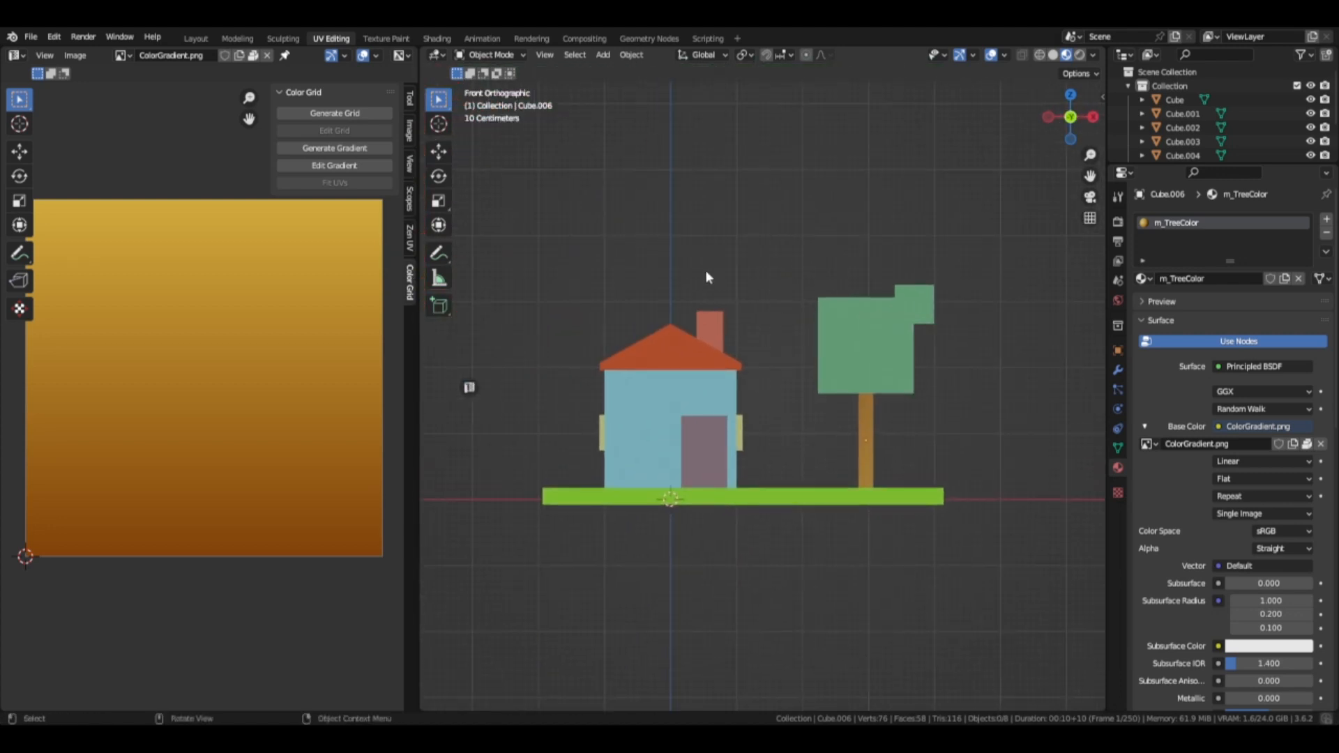
middle_drag(682, 370, 832, 382)
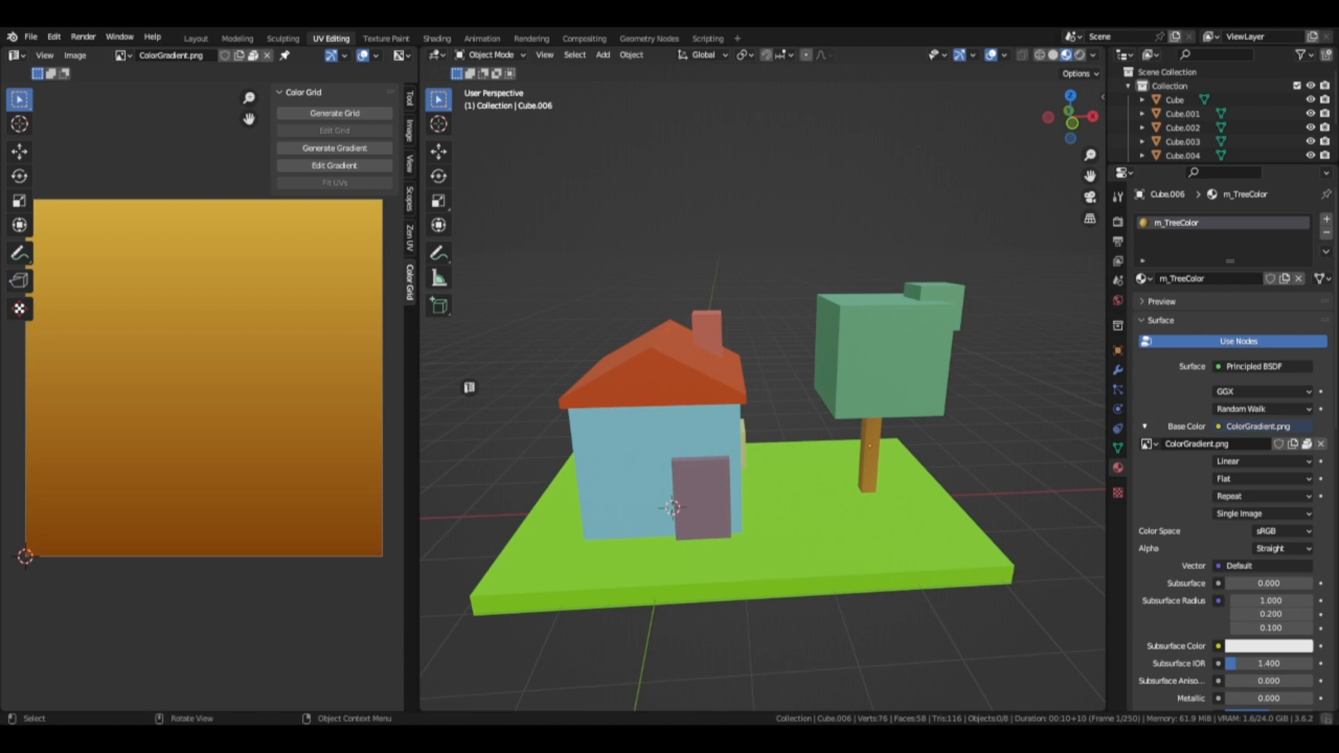
middle_drag(784, 495, 816, 508)
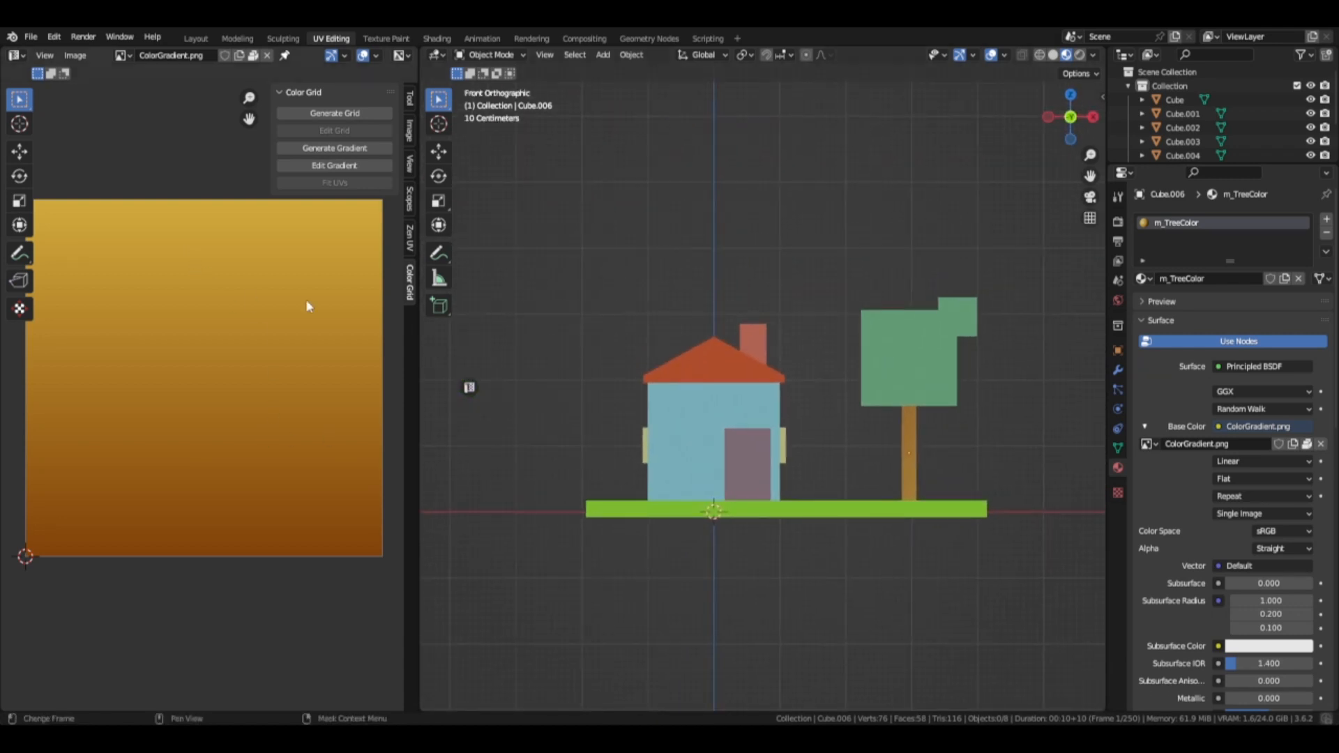
Step: Display ColorGrid.png in the image editor and save it as an external image file
click(122, 55)
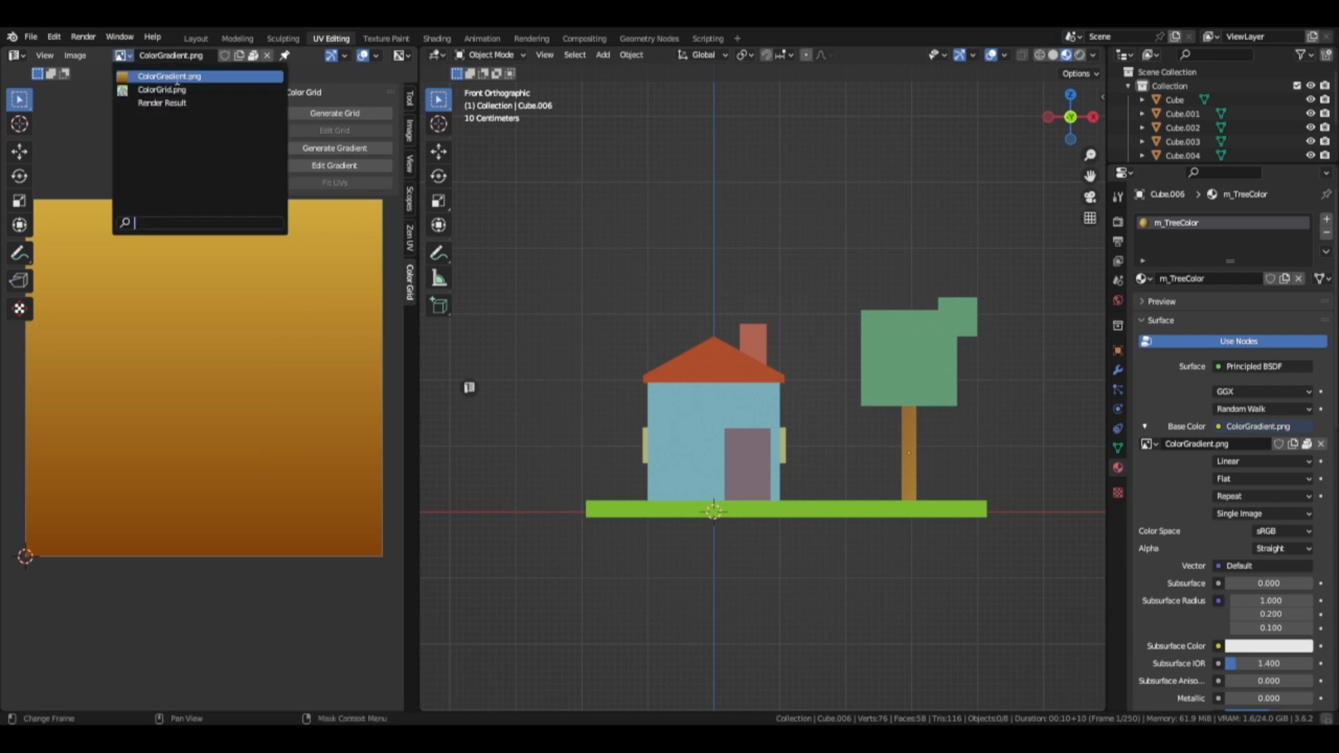
click(173, 91)
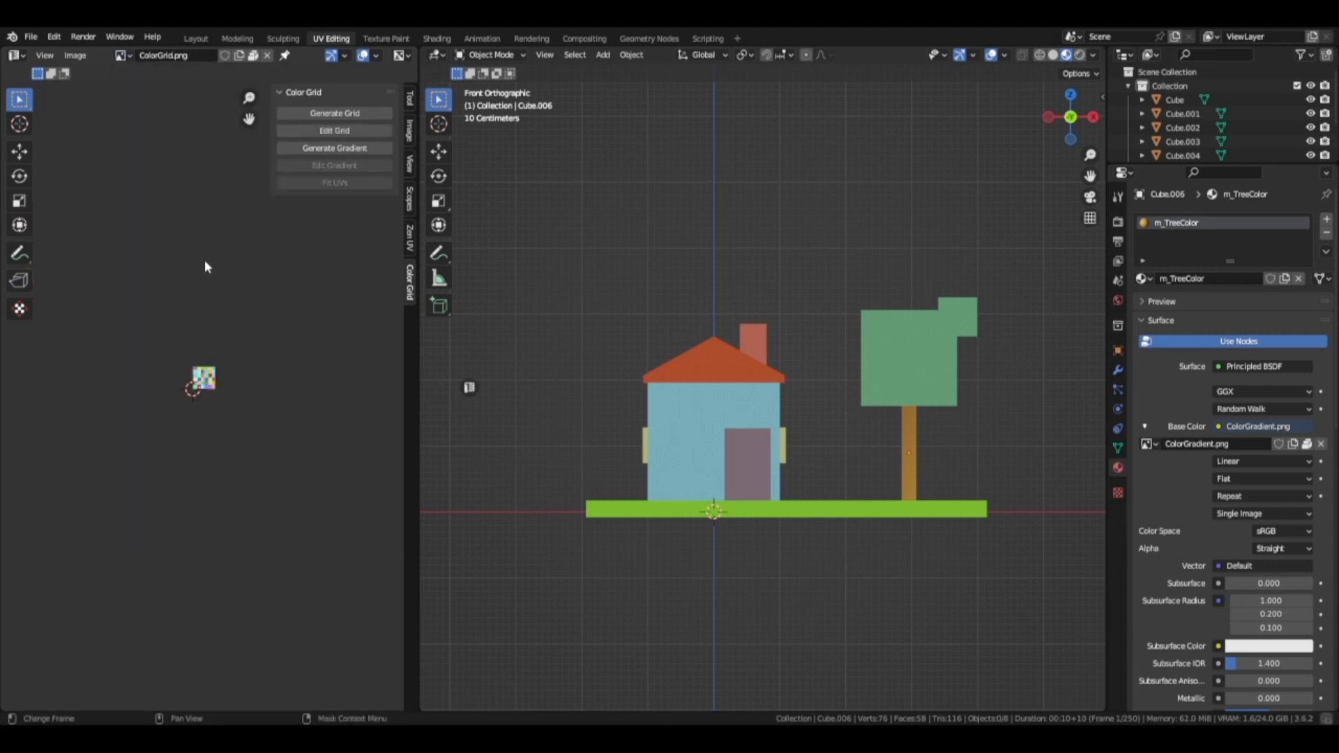
scroll(234, 419, up, 7)
middle_drag(218, 318, 227, 439)
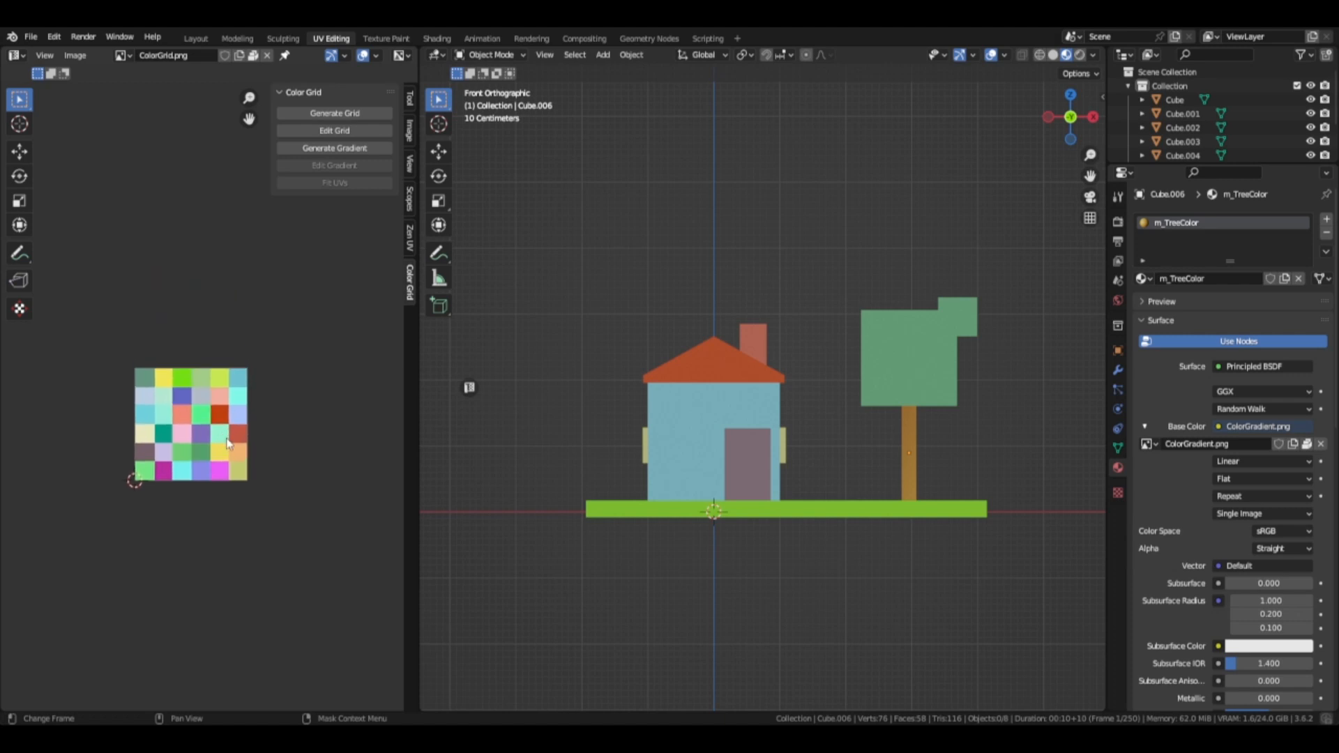
scroll(230, 385, up, 3)
middle_drag(156, 316, 187, 282)
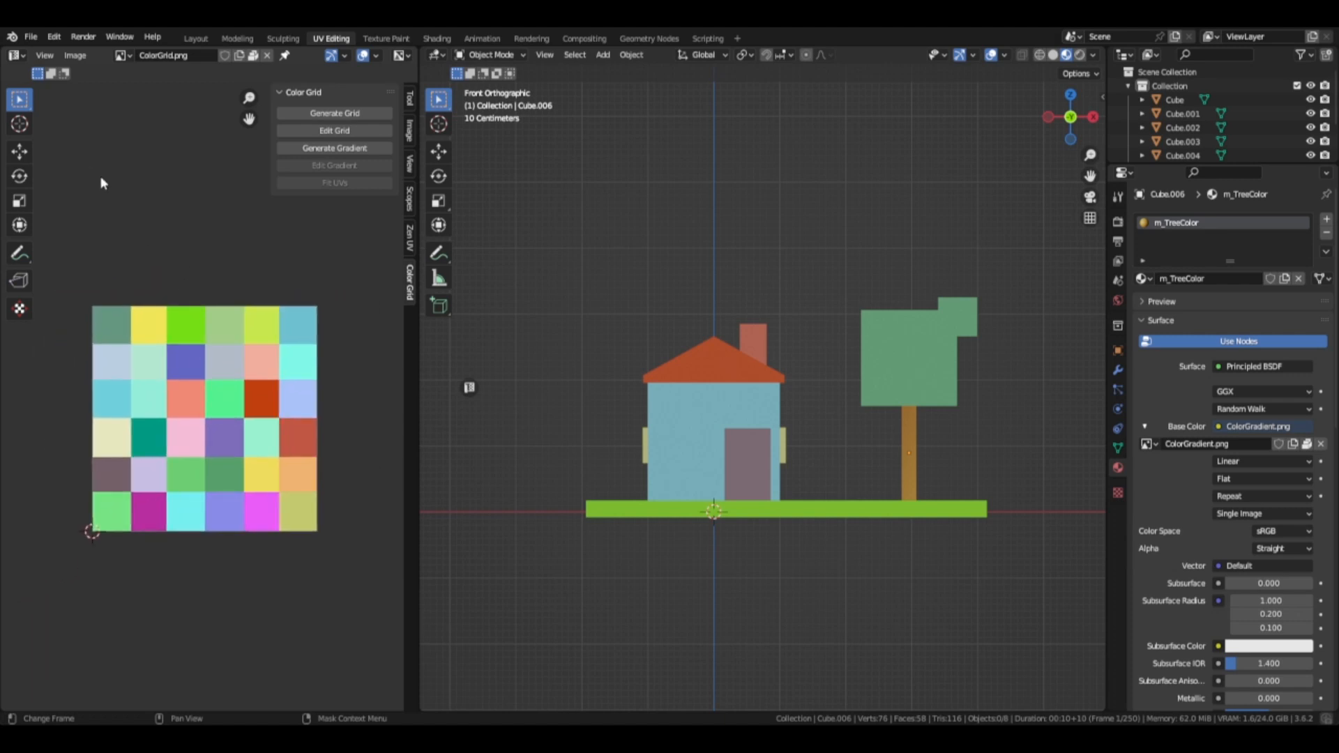
click(76, 55)
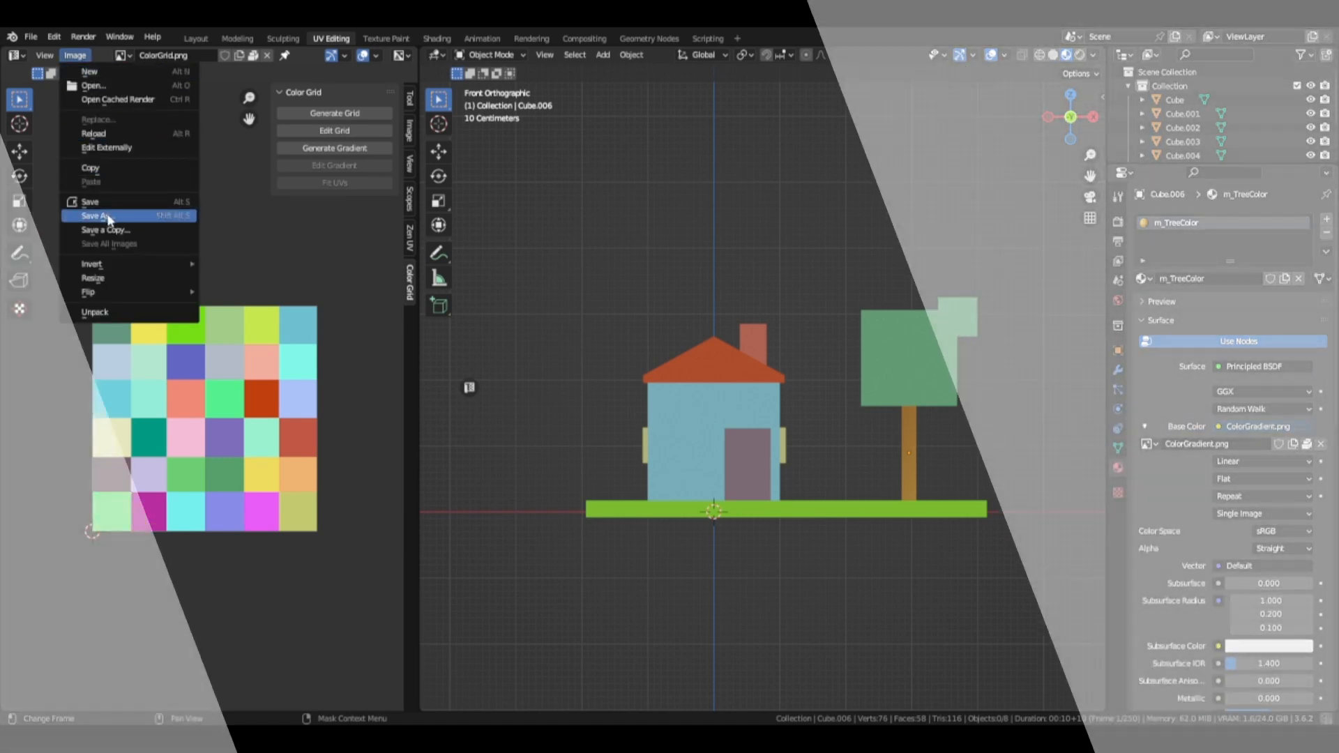
click(110, 218)
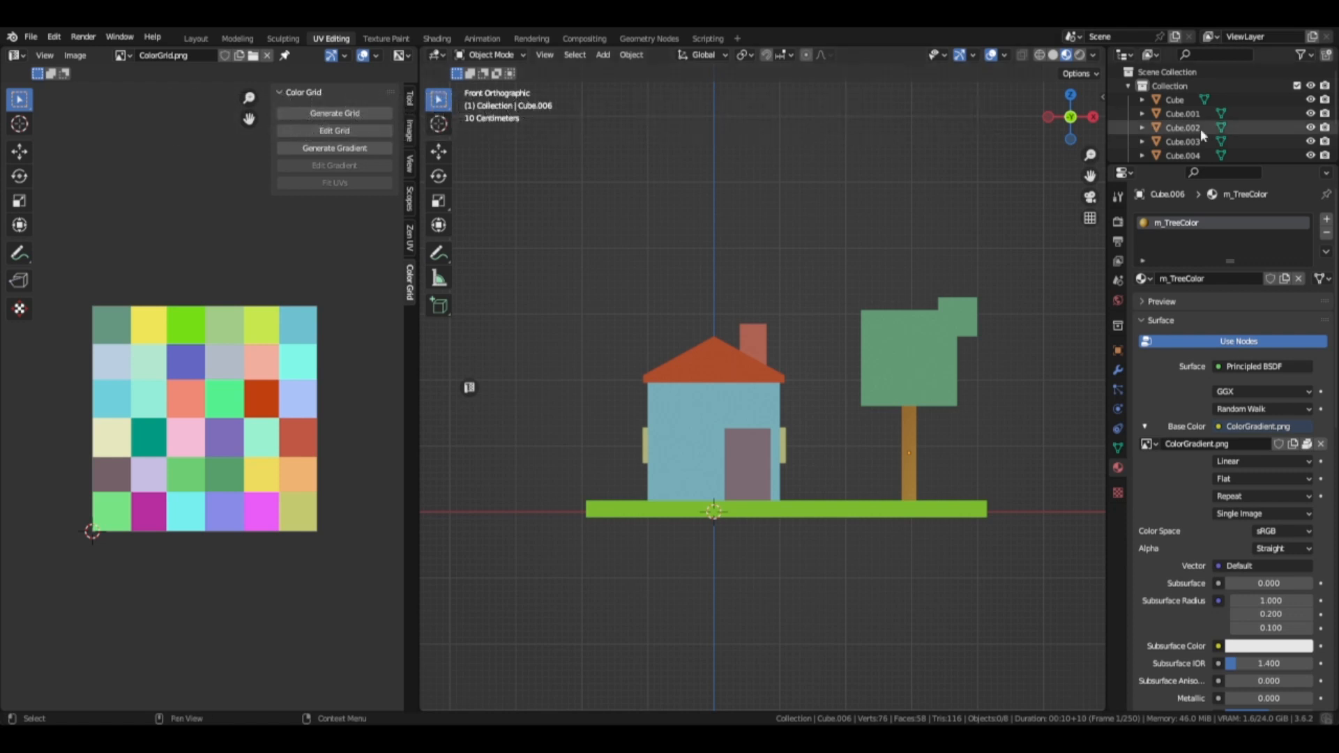
middle_drag(809, 281, 1000, 328)
middle_drag(1017, 318, 955, 299)
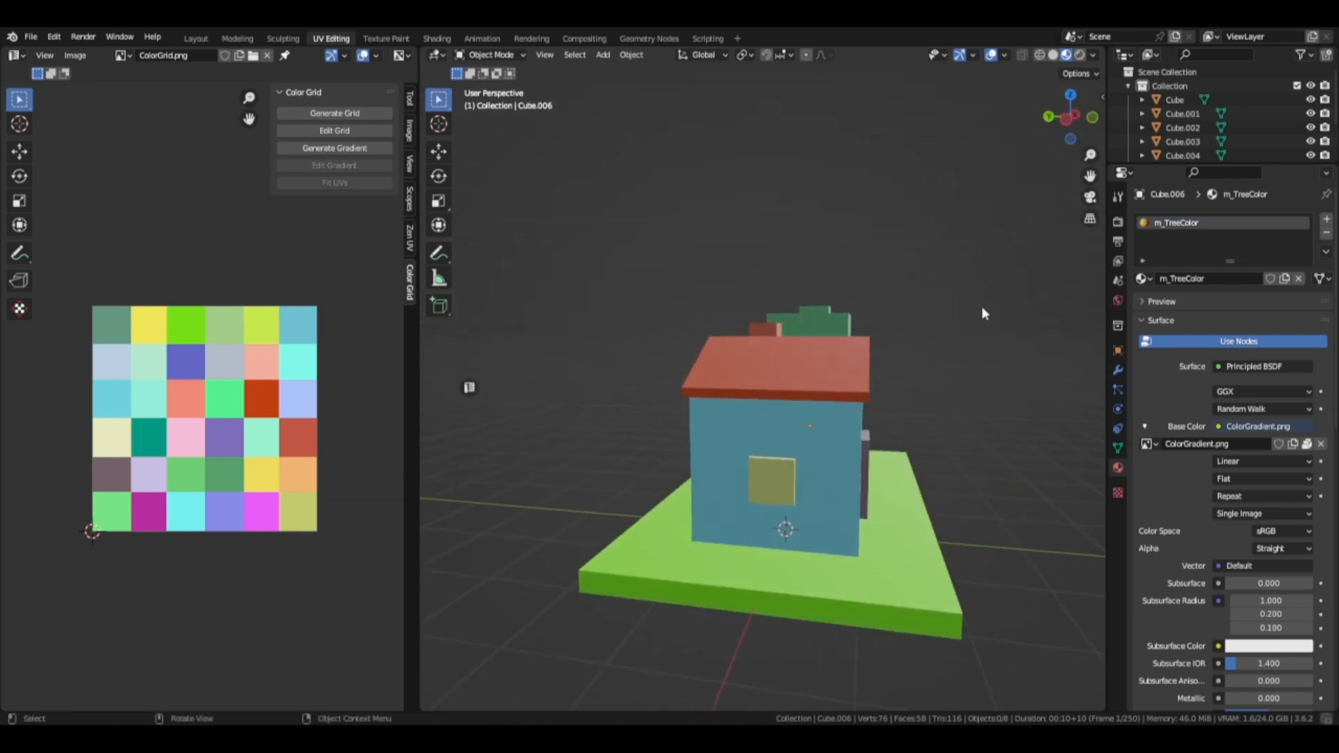
middle_drag(775, 413, 635, 420)
key(KP_1)
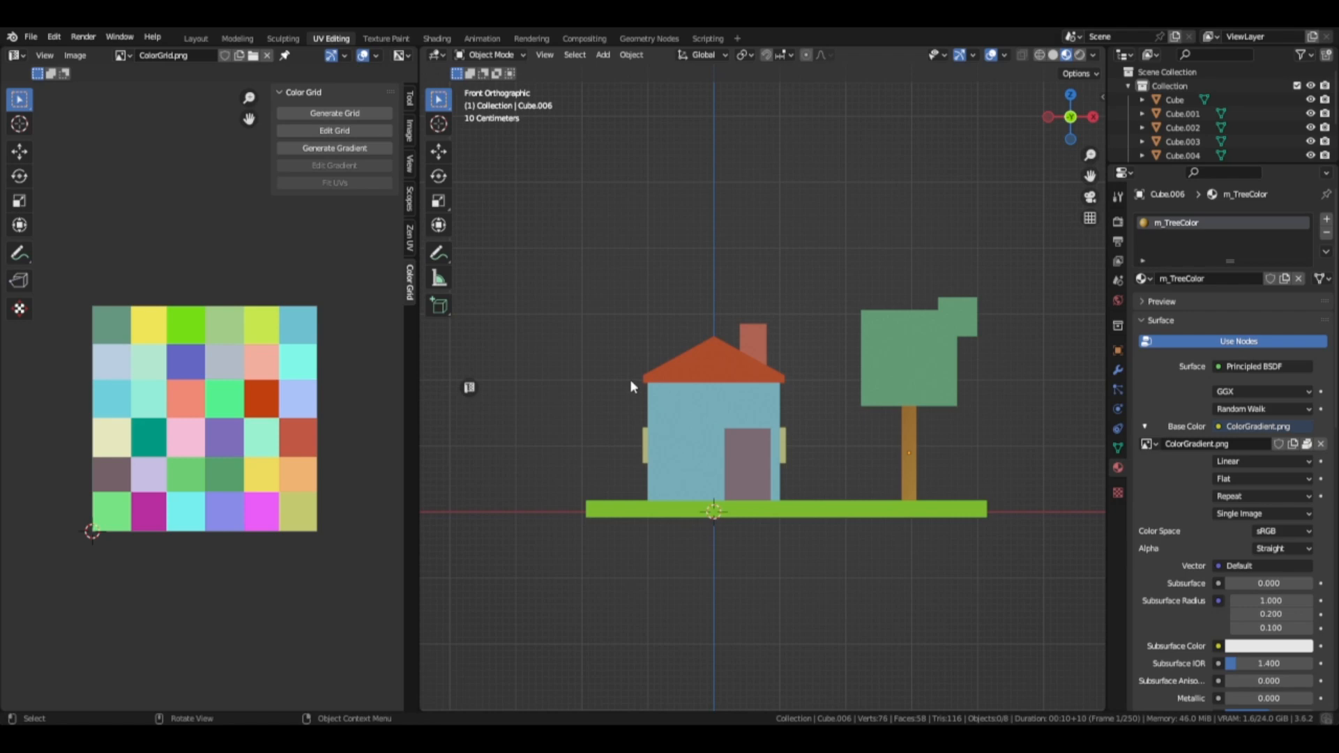
middle_drag(642, 380, 558, 396)
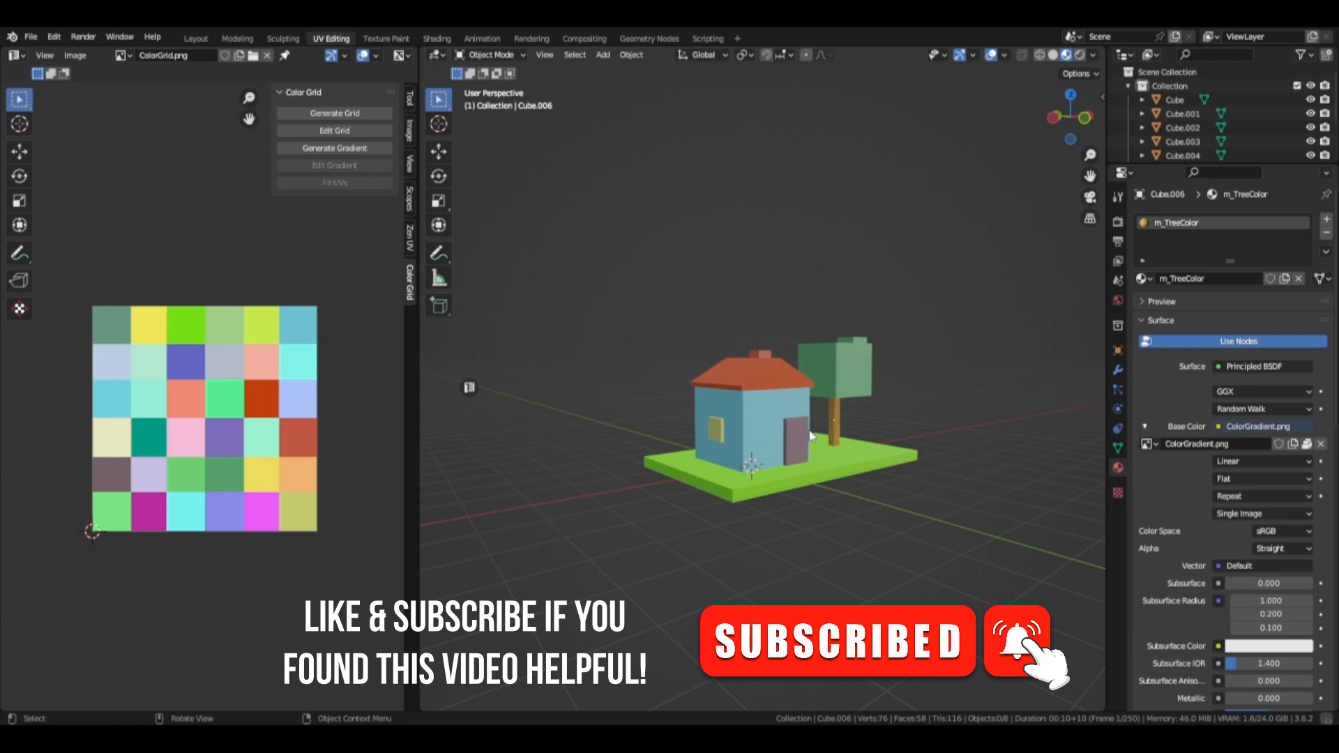
key(KP_1)
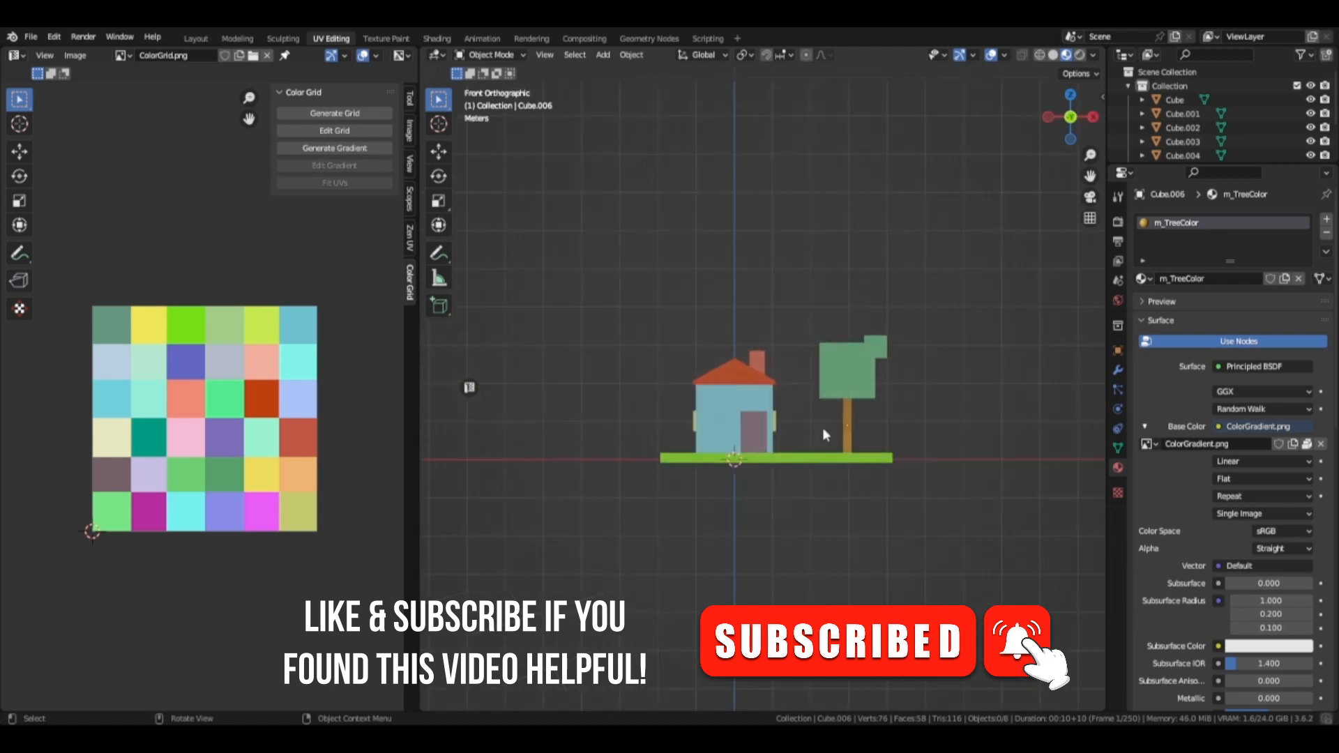